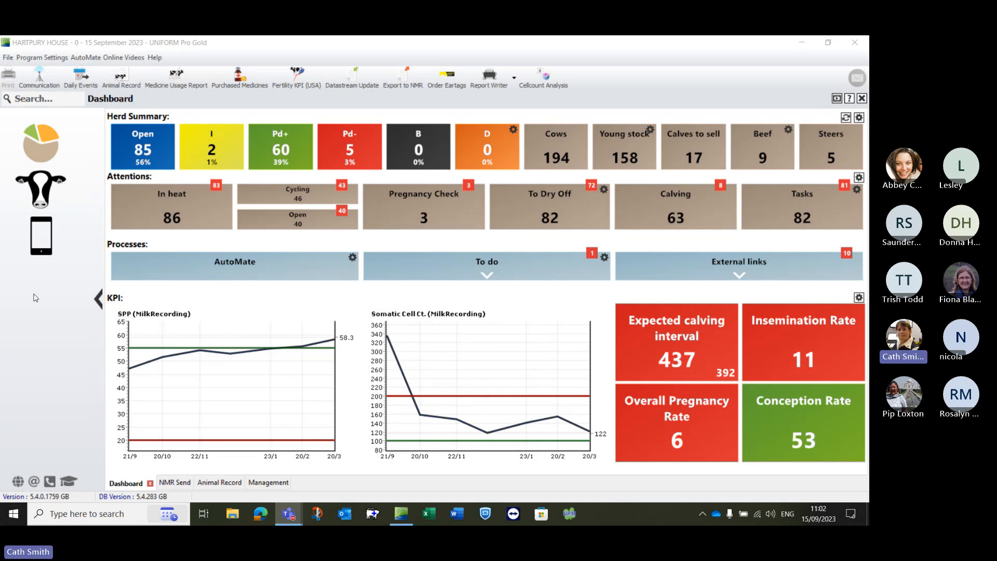
# Step: Add the Milk Recording Event Update report from the management Daily Tasks to the toolbar
pyautogui.click(40, 190)
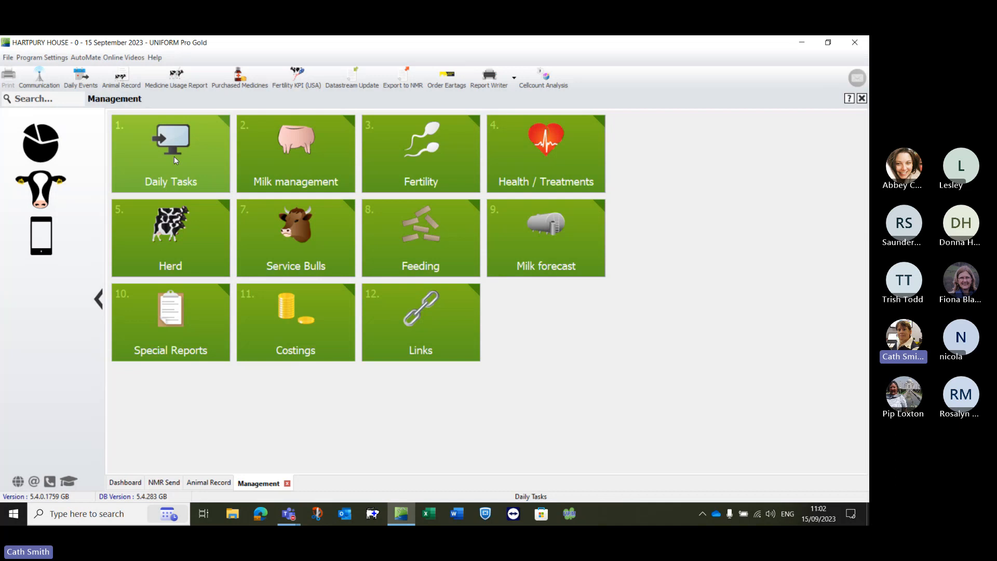
pyautogui.click(173, 157)
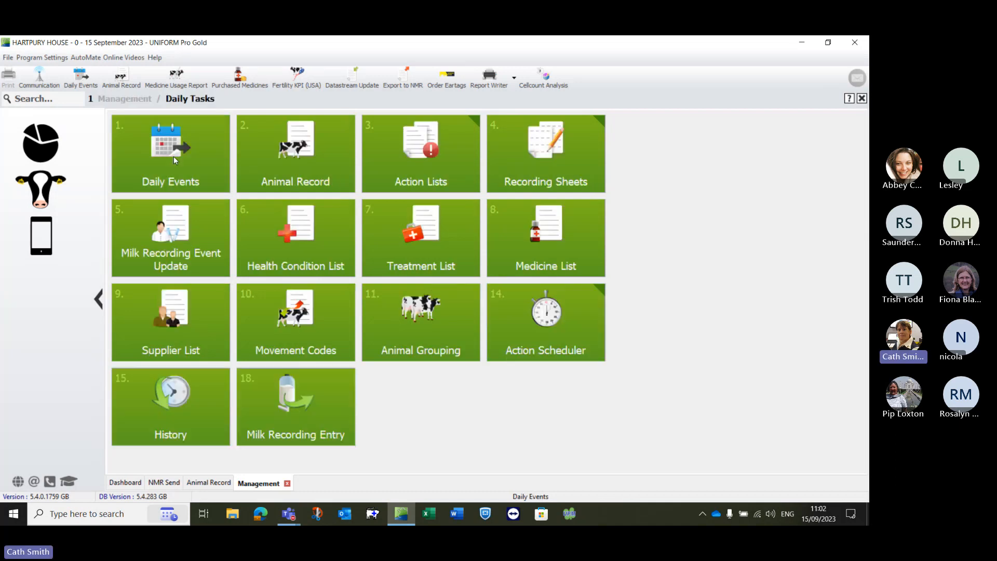
pyautogui.rightClick(164, 238)
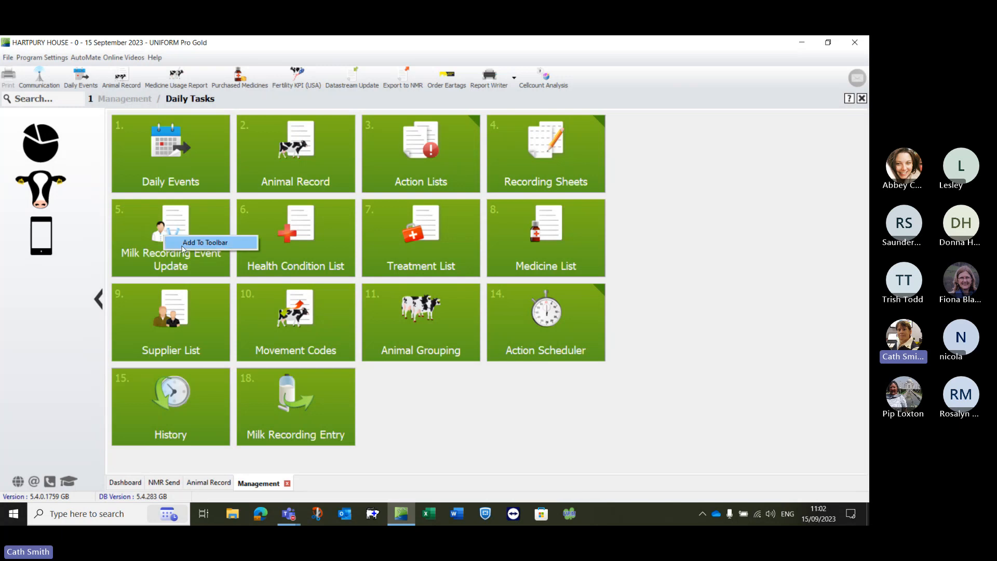
pyautogui.click(205, 242)
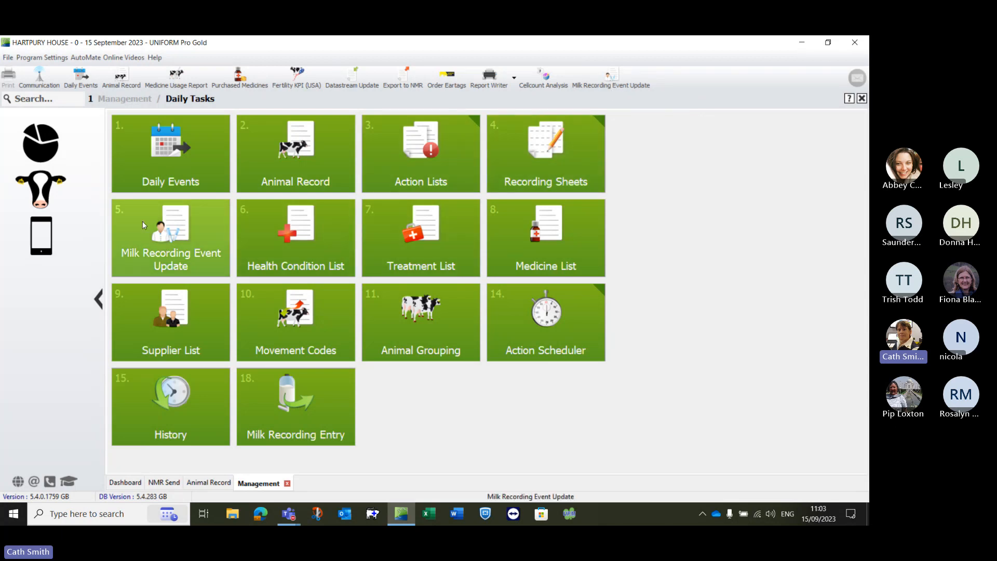
# Step: Open the Milk Recording Event Update report and examine every section, from calvings to identity changes, across all its pages
pyautogui.click(173, 237)
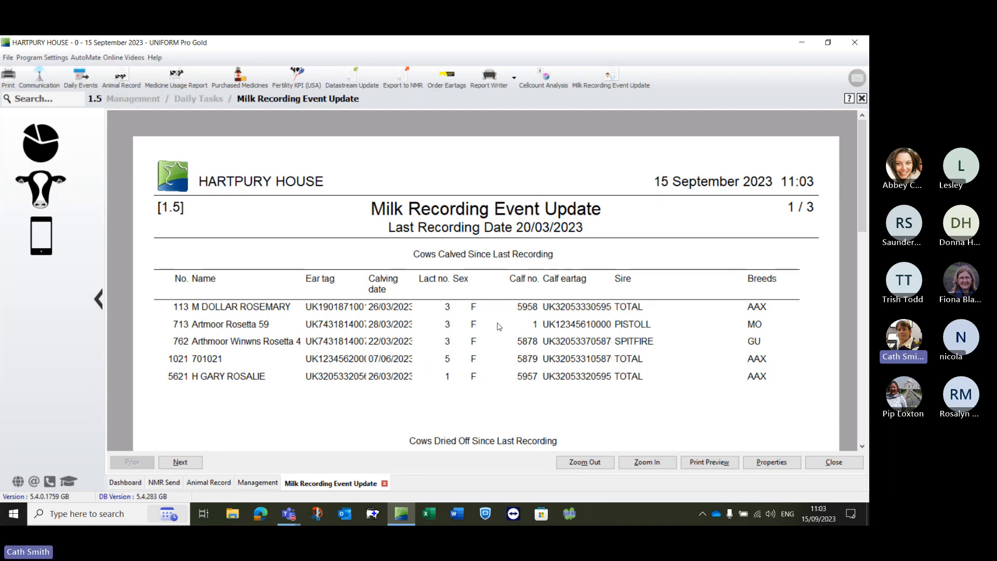
pyautogui.scroll(-5, 422, 413)
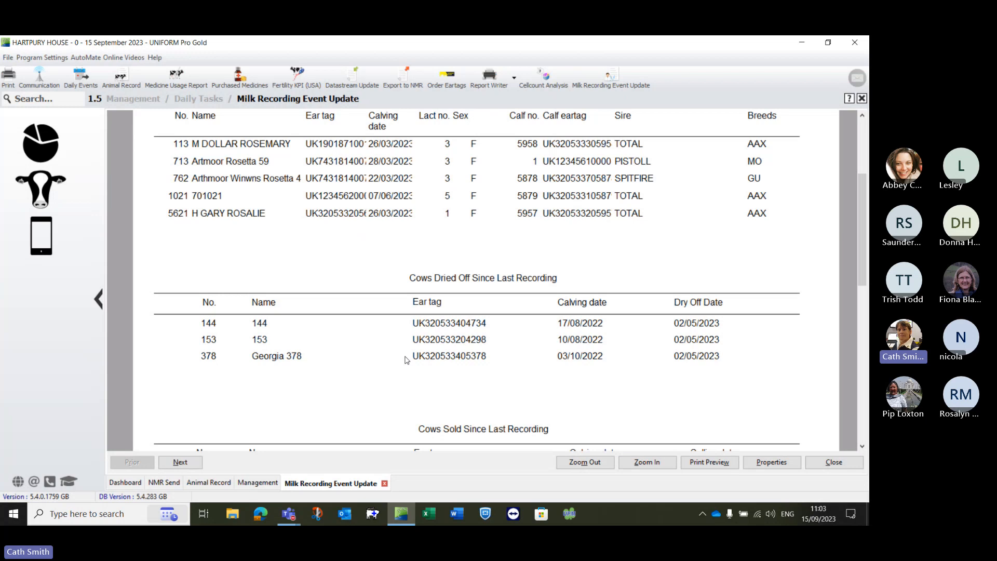
pyautogui.scroll(-1, 404, 358)
pyautogui.scroll(-5, 400, 358)
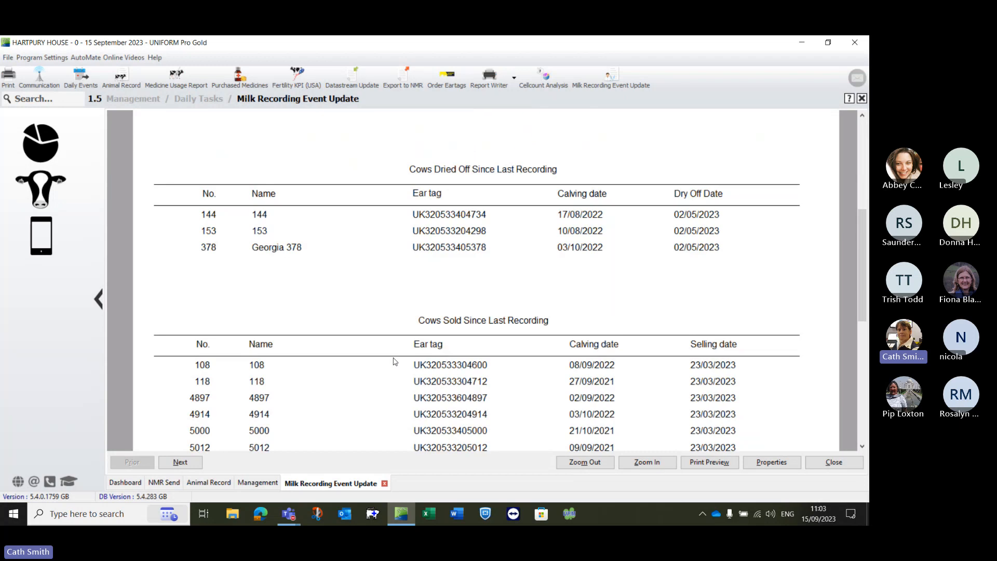
pyautogui.scroll(-5, 389, 357)
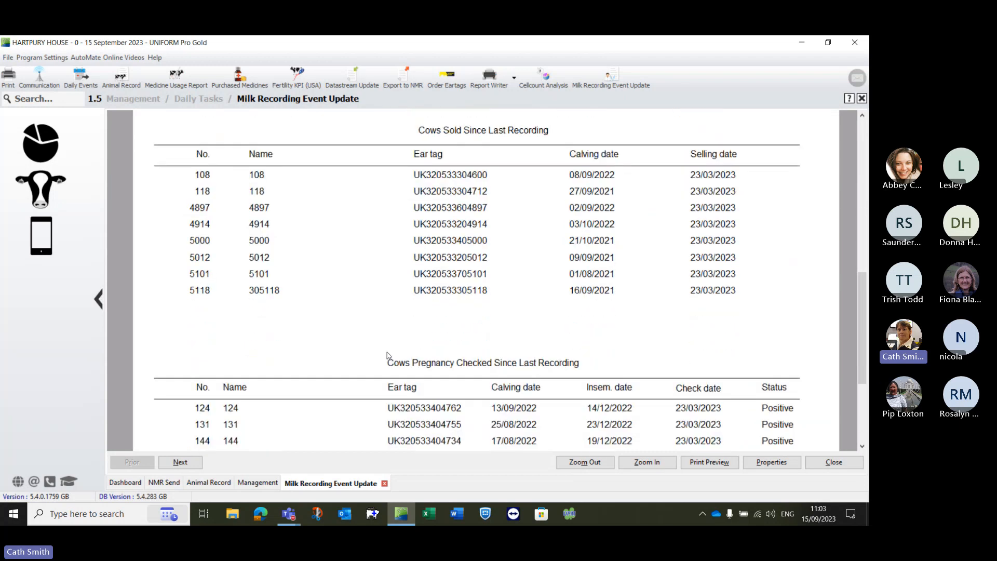
pyautogui.scroll(-5, 387, 356)
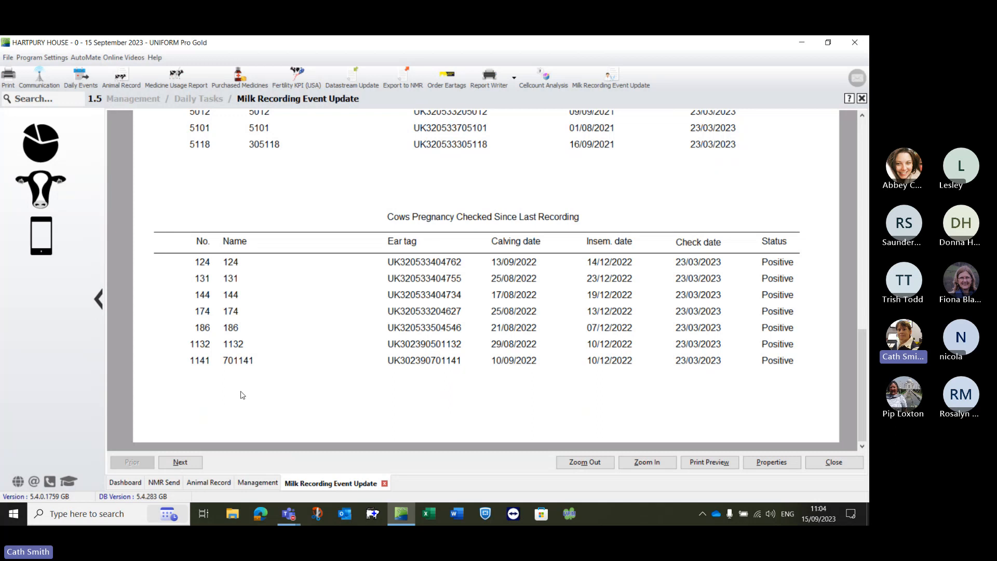
pyautogui.click(180, 462)
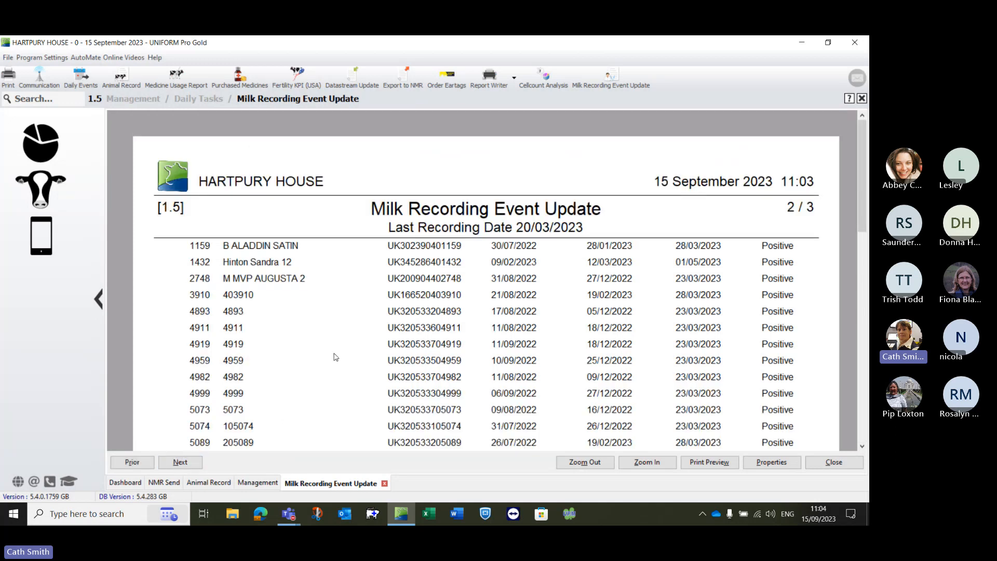
pyautogui.scroll(-8, 332, 356)
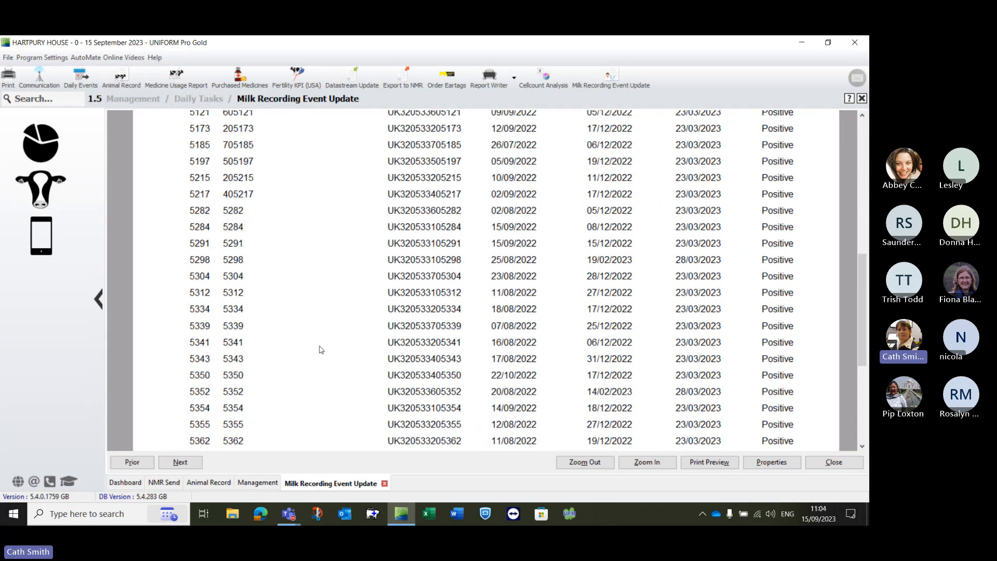
pyautogui.scroll(-5, 321, 350)
pyautogui.click(180, 461)
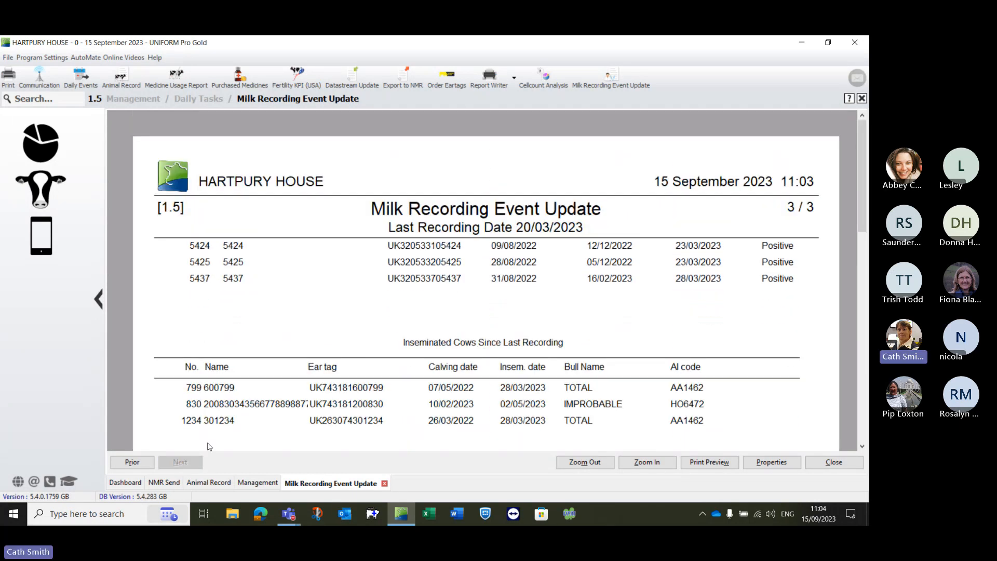
pyautogui.scroll(-1, 348, 354)
pyautogui.scroll(-6, 348, 354)
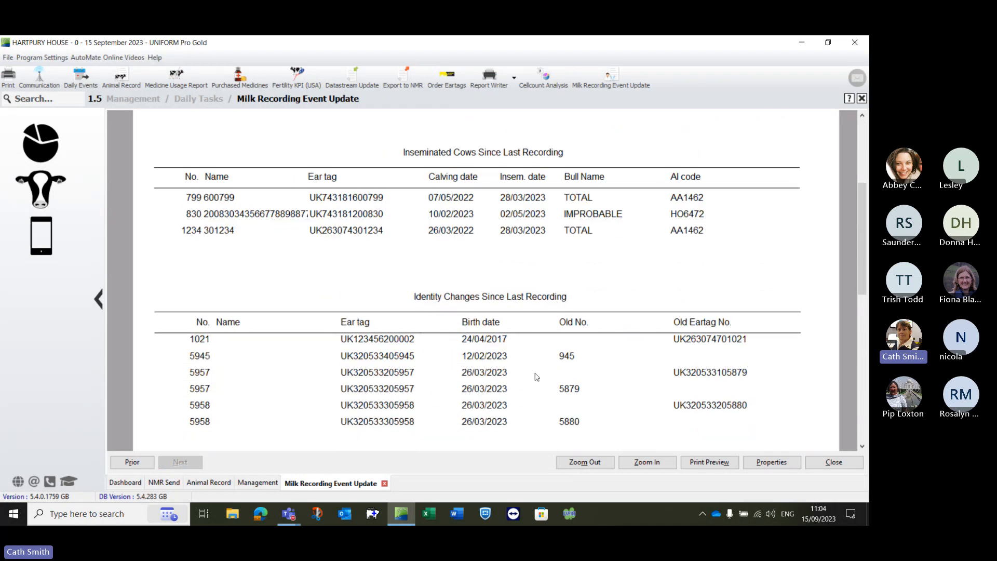
pyautogui.scroll(-1, 537, 375)
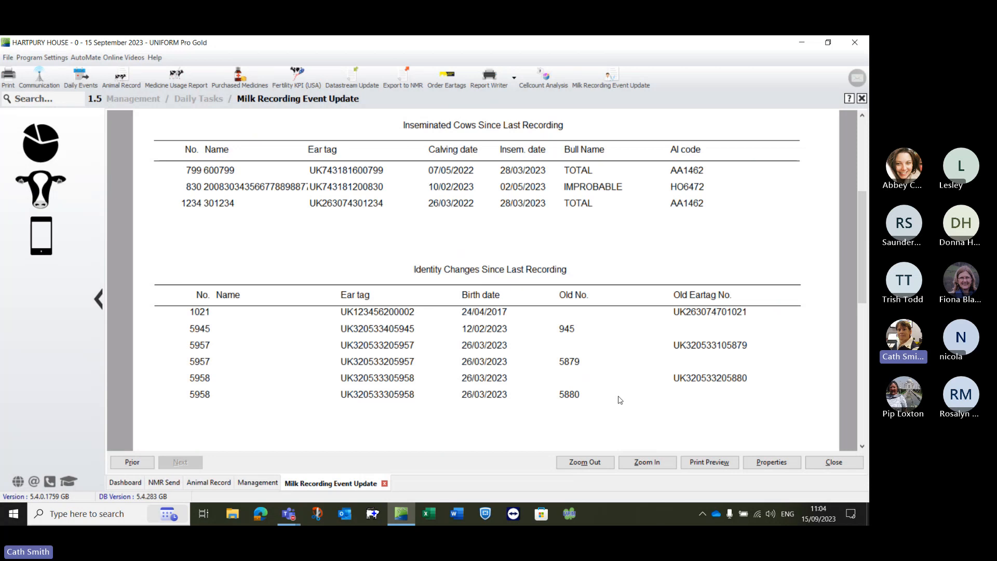
# Step: Open the print preview of the report and examine the inseminated cows and identity changes on its last page
pyautogui.click(711, 465)
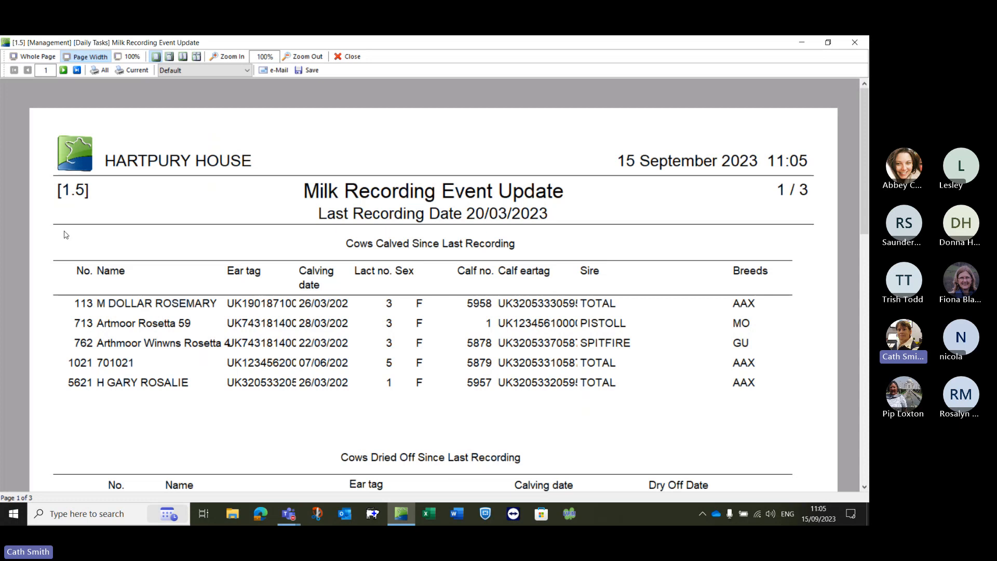
pyautogui.click(77, 70)
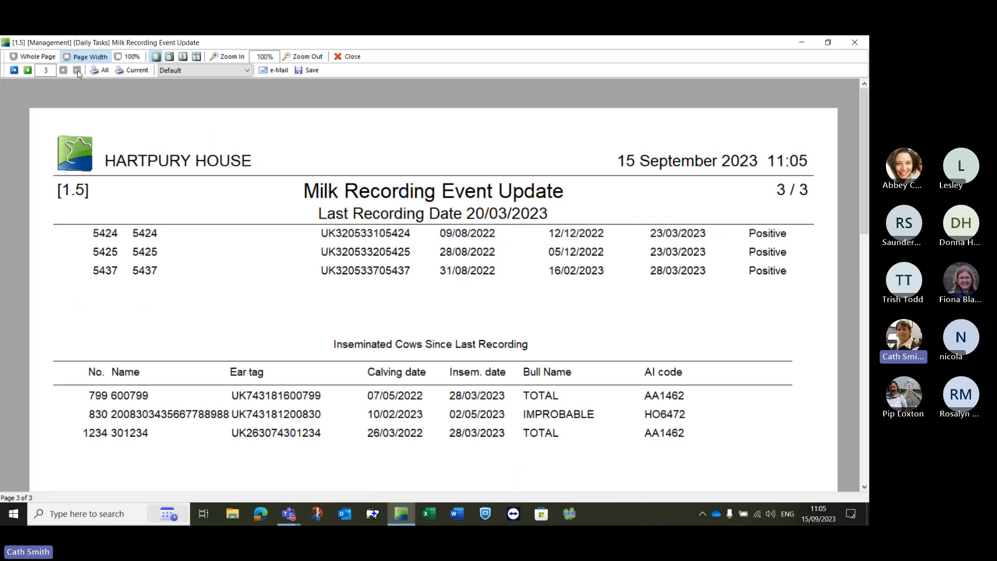
pyautogui.scroll(-1, 181, 335)
pyautogui.scroll(-3, 180, 335)
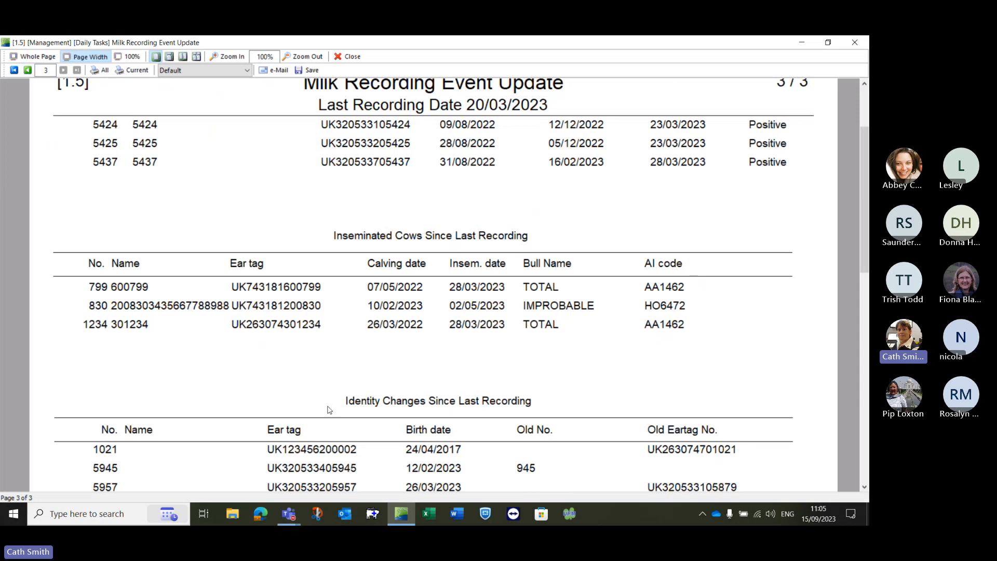
pyautogui.scroll(-1, 330, 407)
pyautogui.scroll(-2, 446, 379)
pyautogui.scroll(-1, 445, 379)
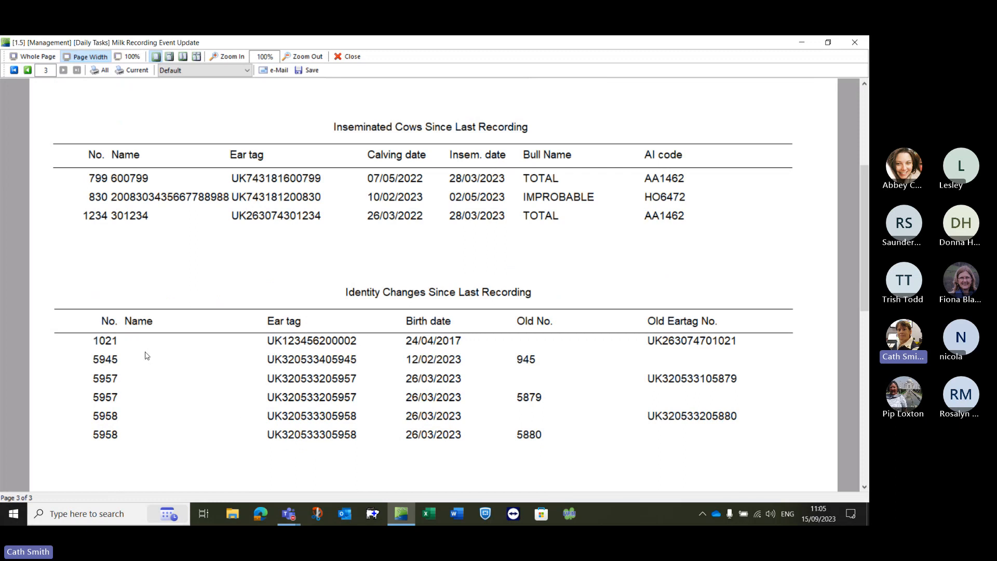
# Step: Save the report preview to the Desktop as a PDF named "line number changes", then close the preview and the report
pyautogui.click(310, 71)
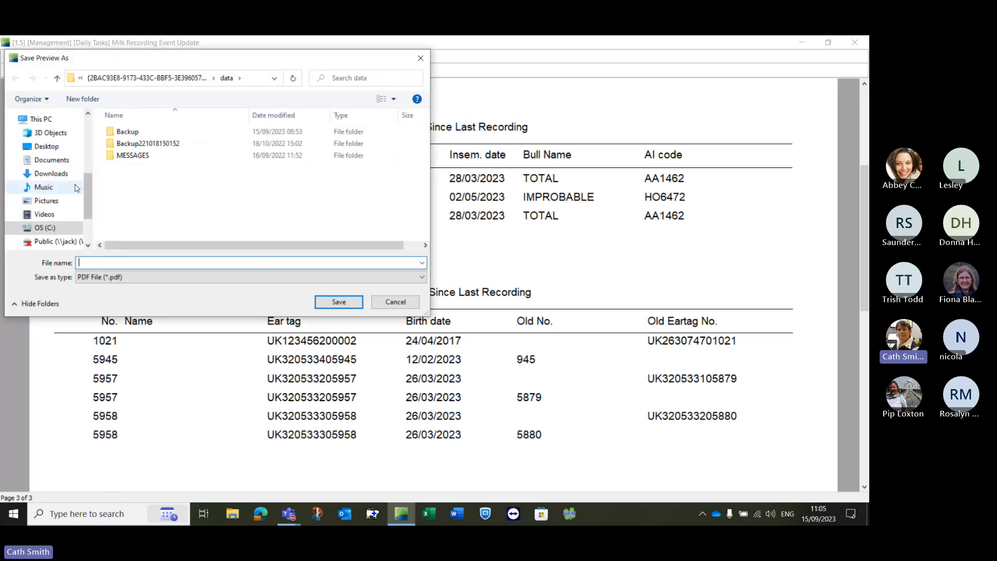
pyautogui.click(49, 146)
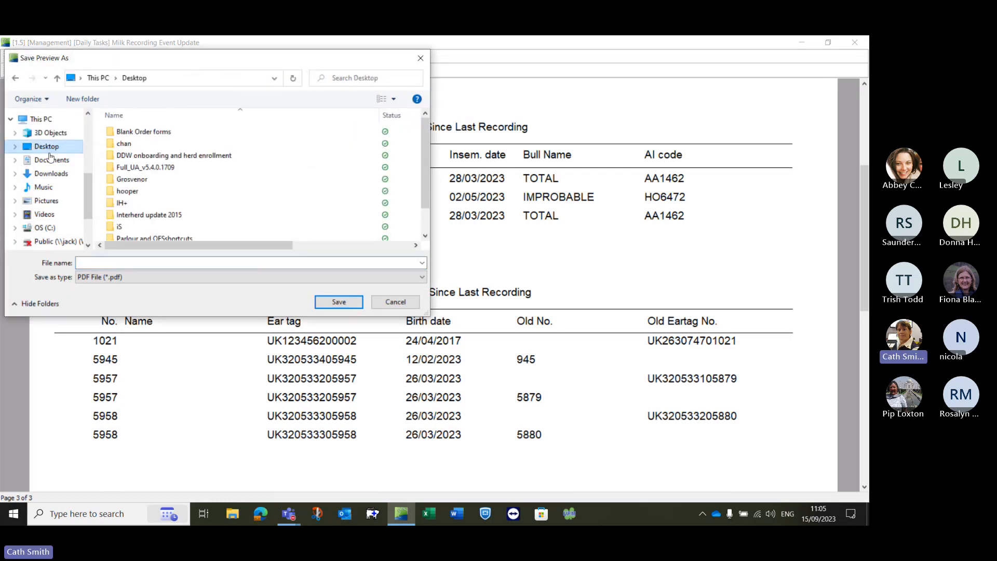
pyautogui.click(110, 263)
pyautogui.write('lin')
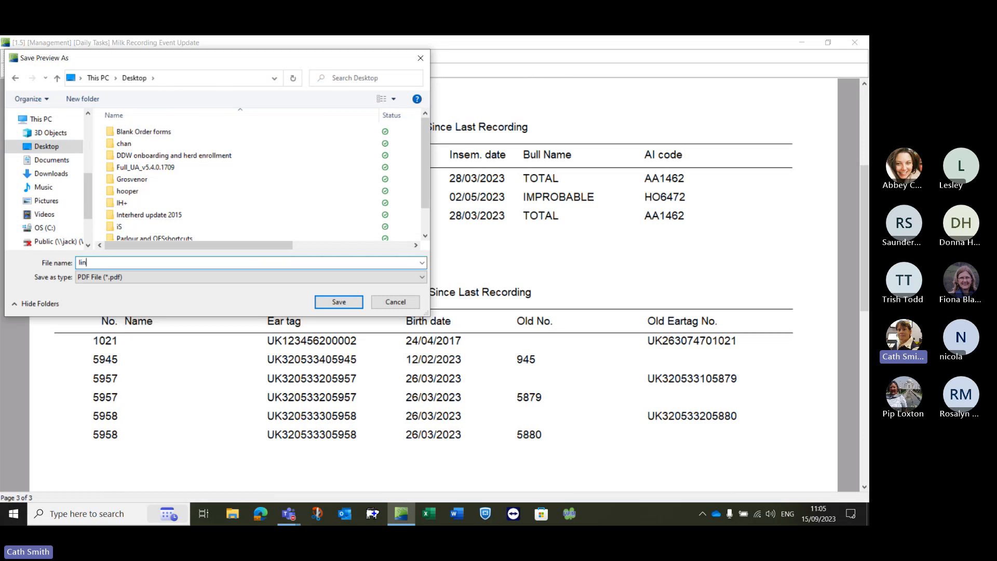
pyautogui.write('e number changes')
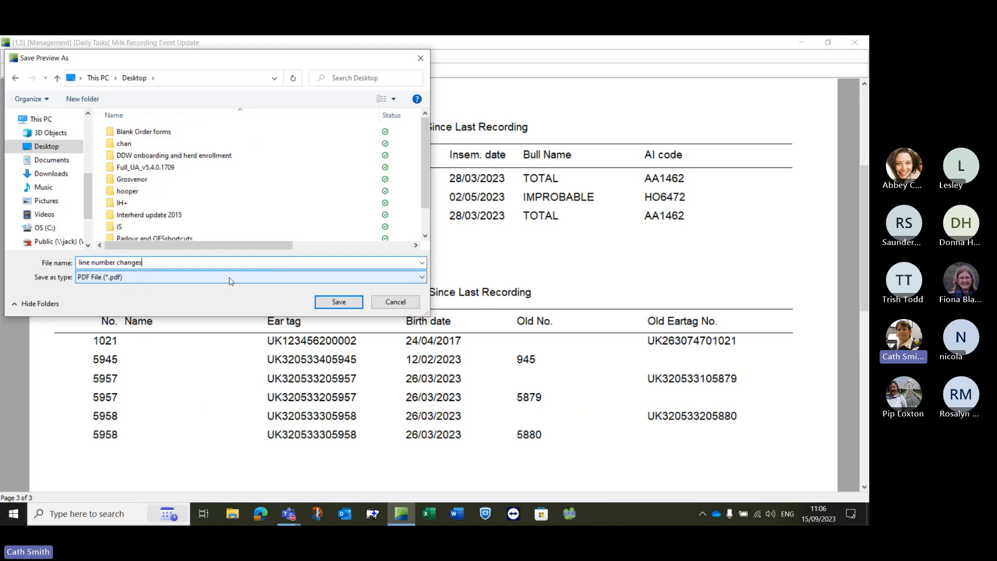
pyautogui.click(325, 303)
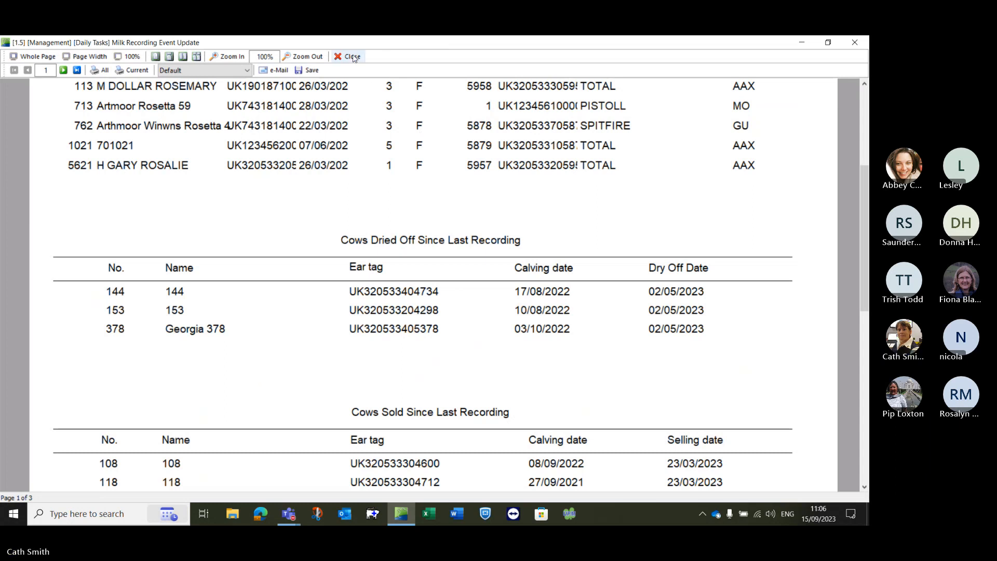
pyautogui.click(351, 56)
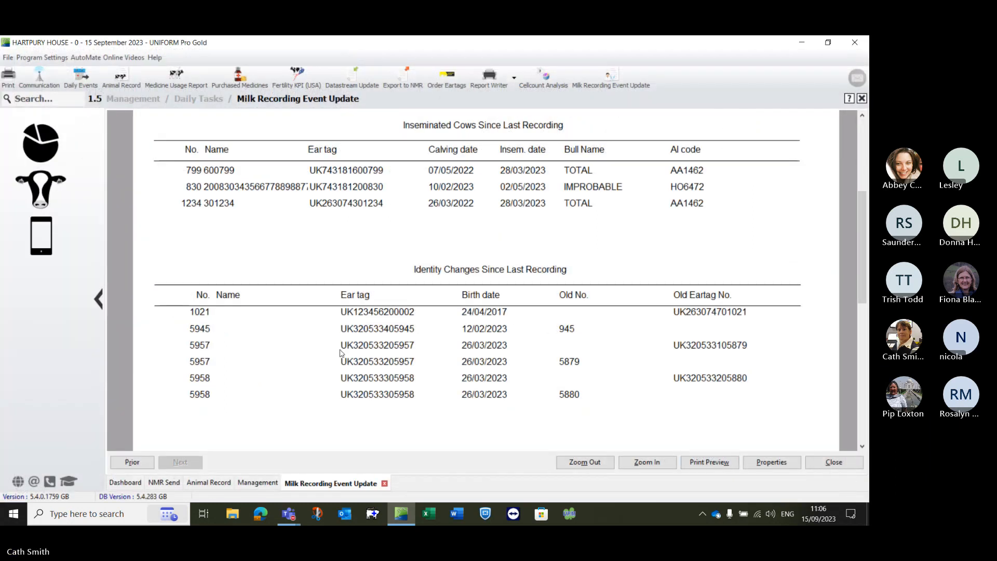
pyautogui.click(861, 98)
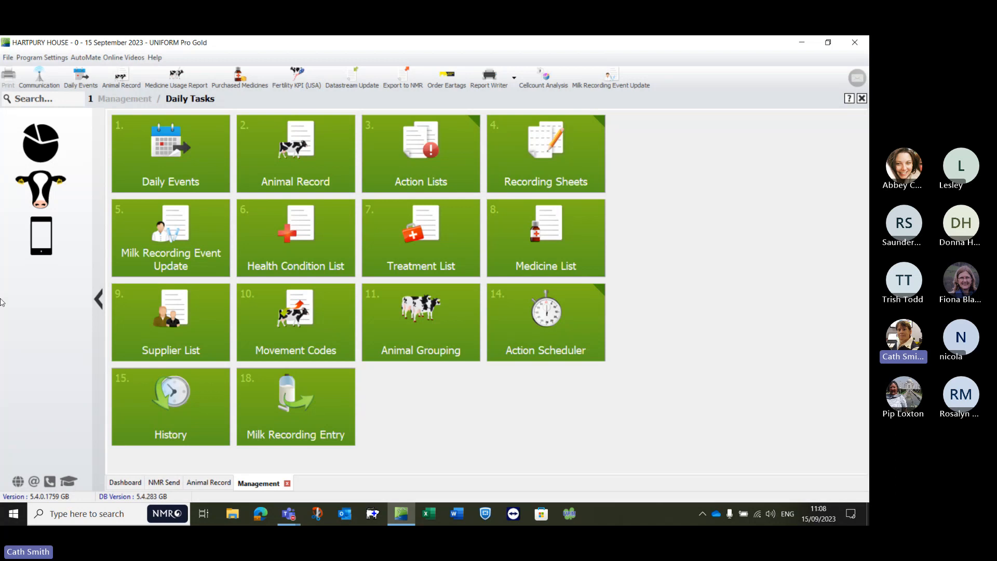
# Step: Open the Export to NMR wizard from the management Links and set the milk data to send to None
pyautogui.click(41, 194)
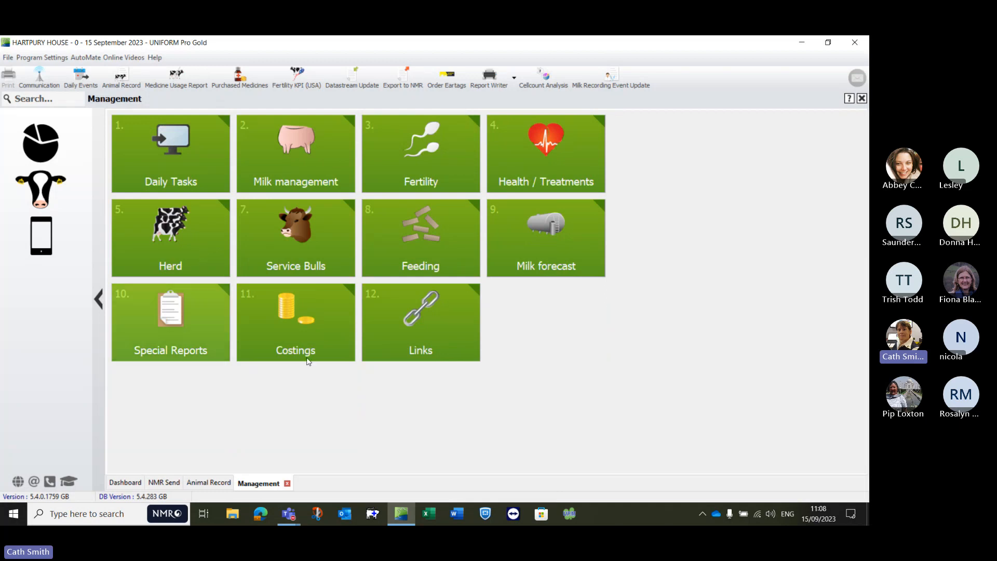
pyautogui.click(415, 329)
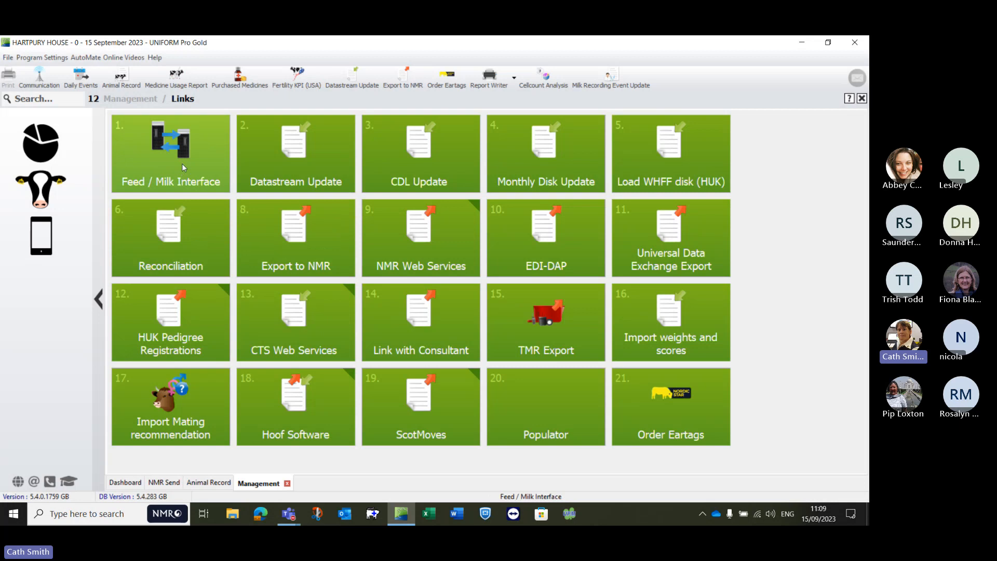
pyautogui.rightClick(298, 237)
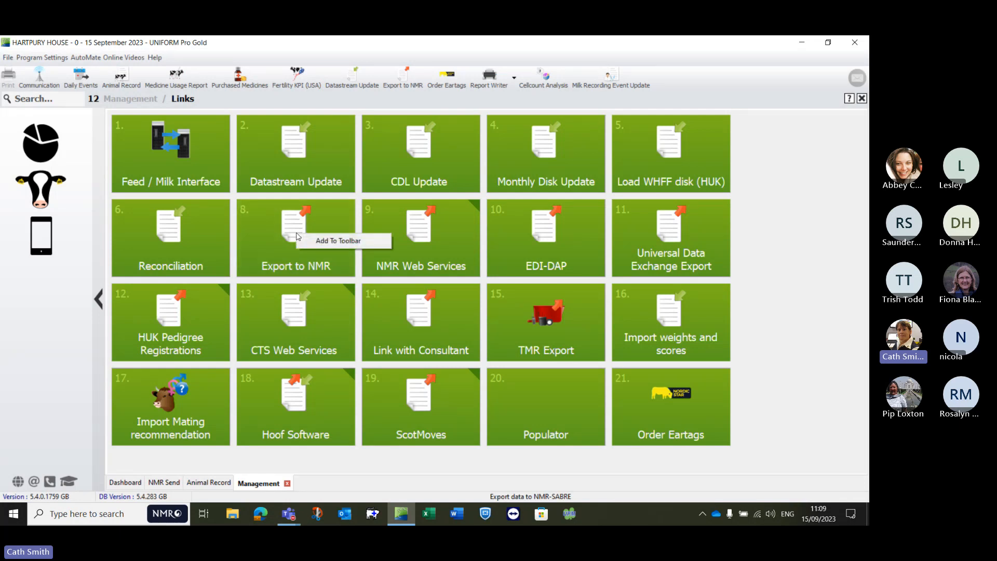
pyautogui.click(266, 241)
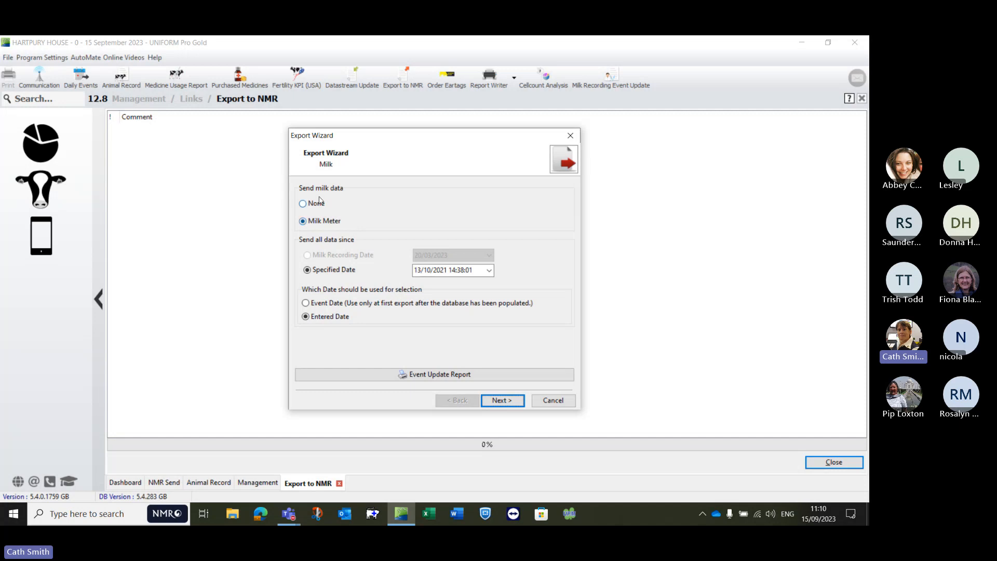
pyautogui.click(303, 206)
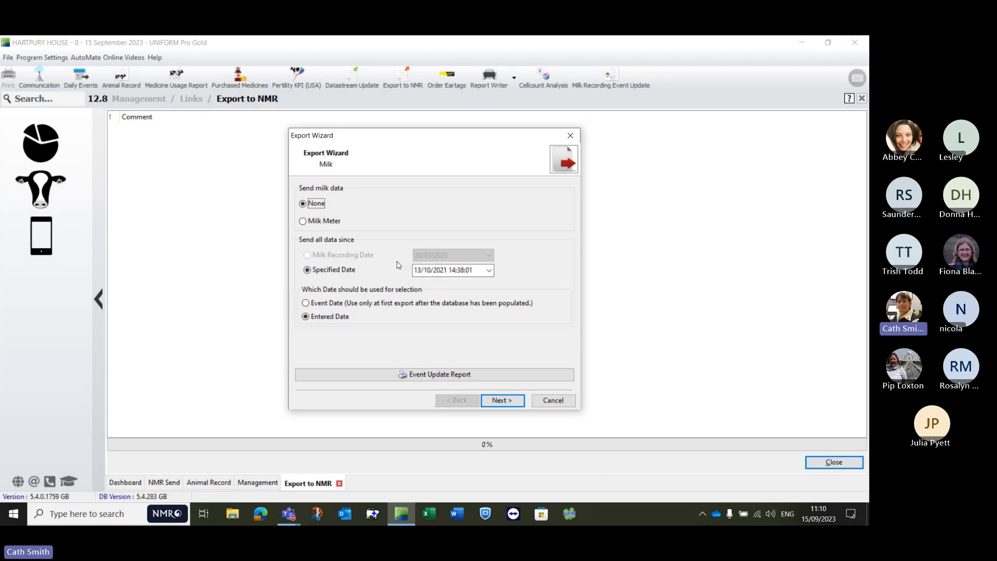
pyautogui.click(489, 270)
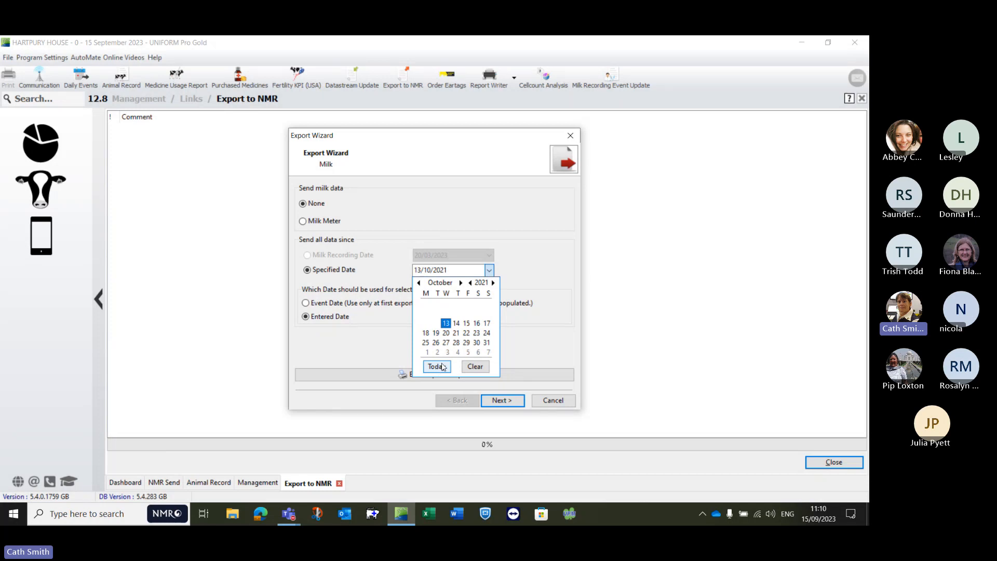
pyautogui.click(525, 265)
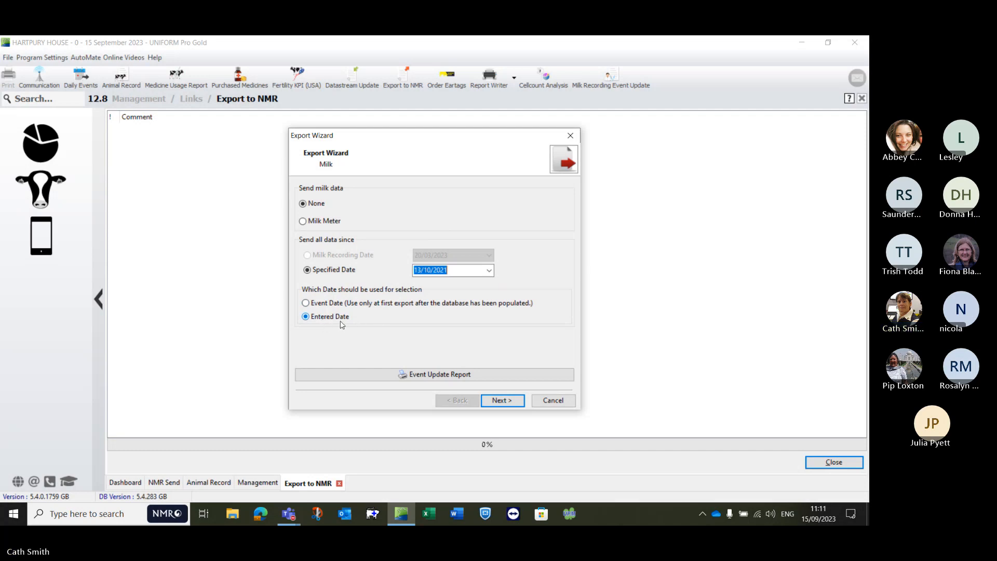
pyautogui.click(315, 305)
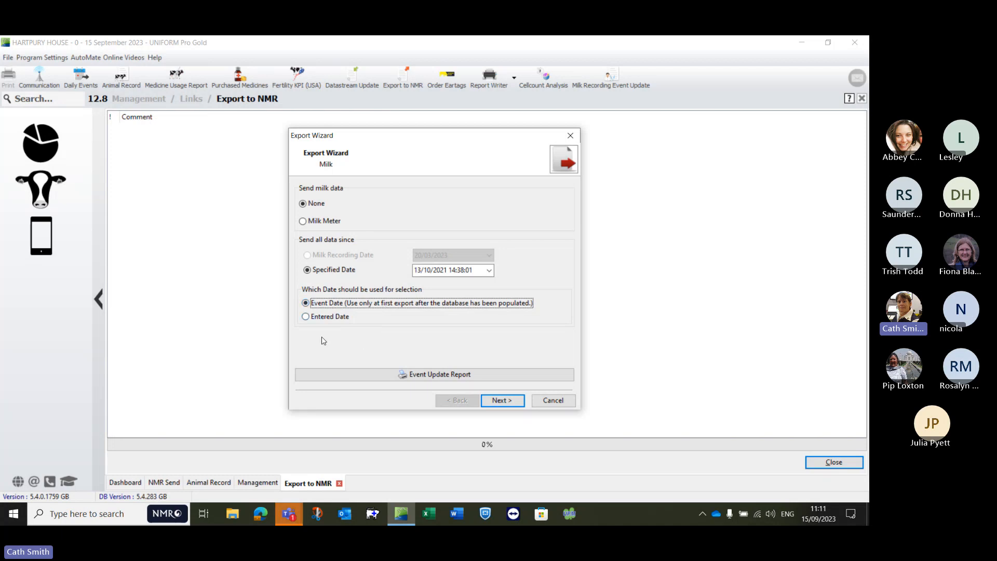
pyautogui.click(315, 318)
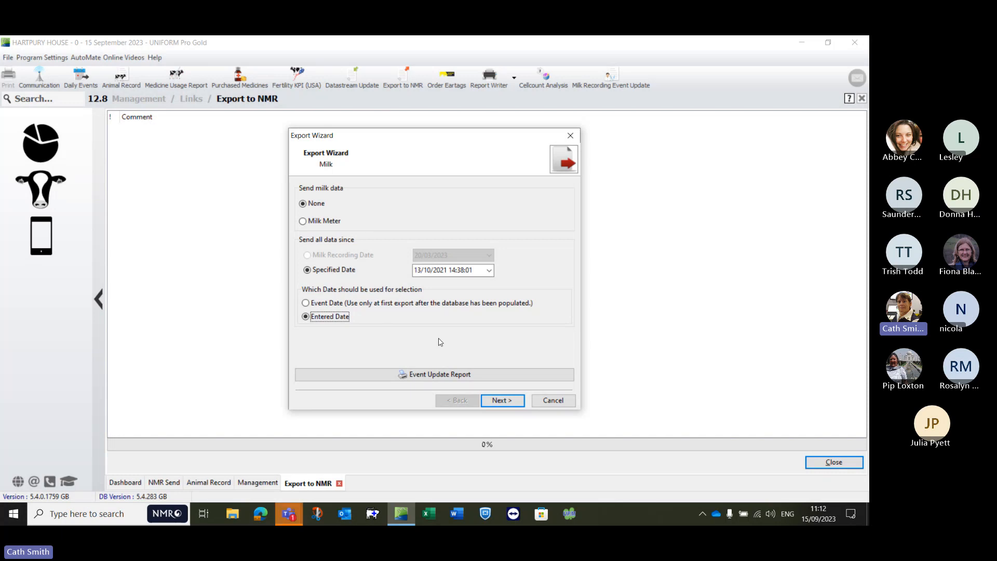
# Step: Open the Event Update Report from the Export Wizard to preview the events since the specified date
pyautogui.click(457, 375)
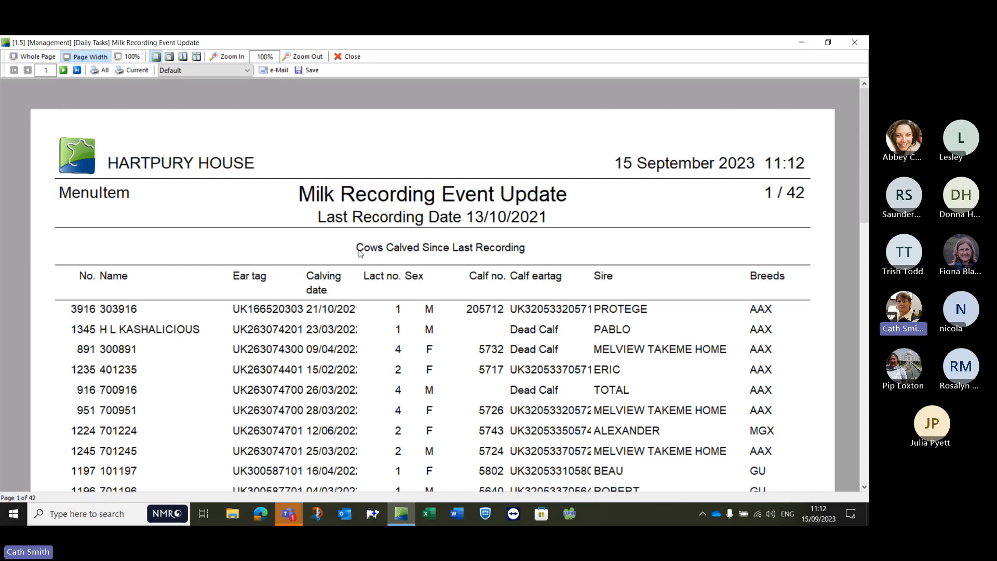
# Step: Close the event report preview, set the export's save folder to the Desktop, and finish the wizard to export the data
pyautogui.click(351, 57)
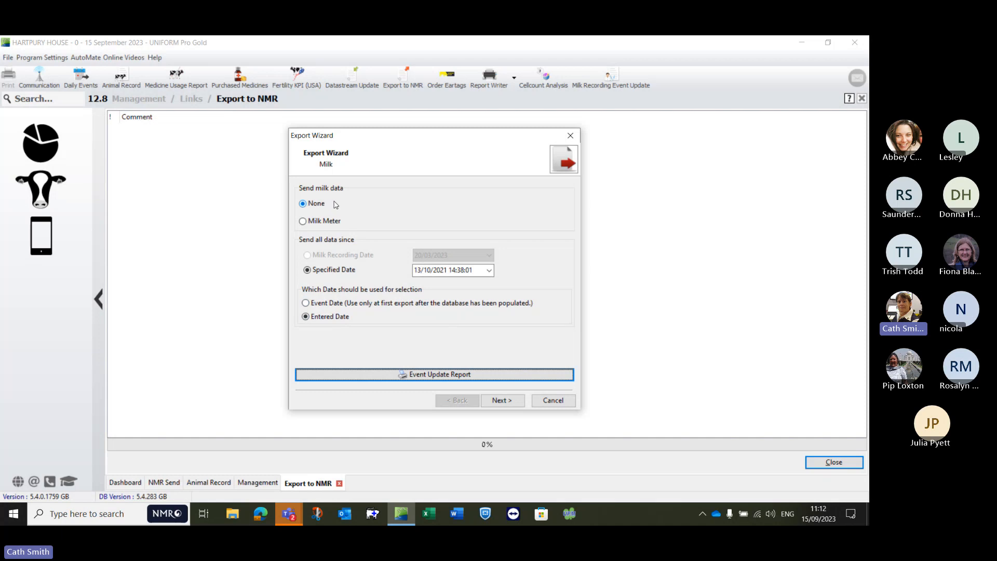
pyautogui.click(499, 402)
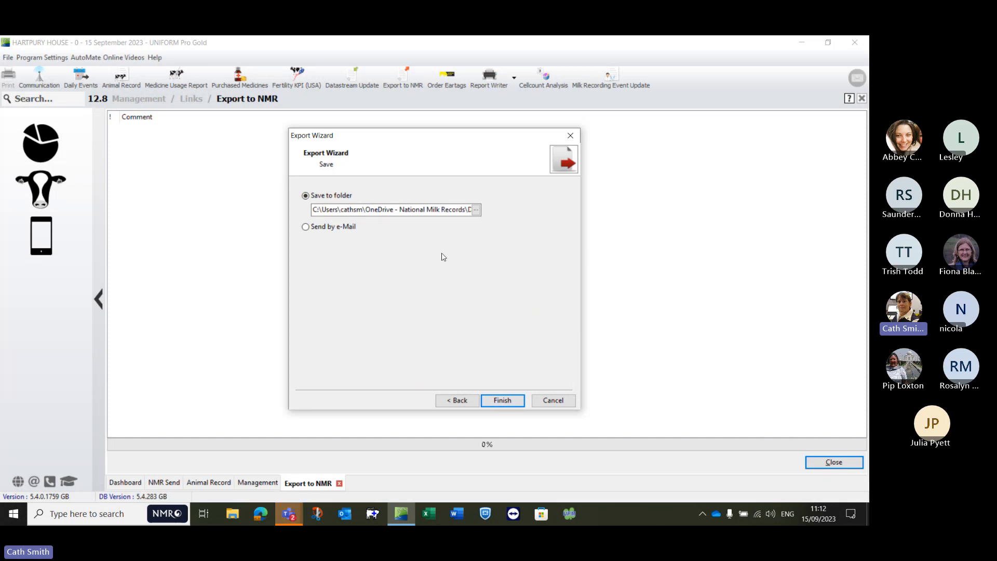
pyautogui.click(476, 211)
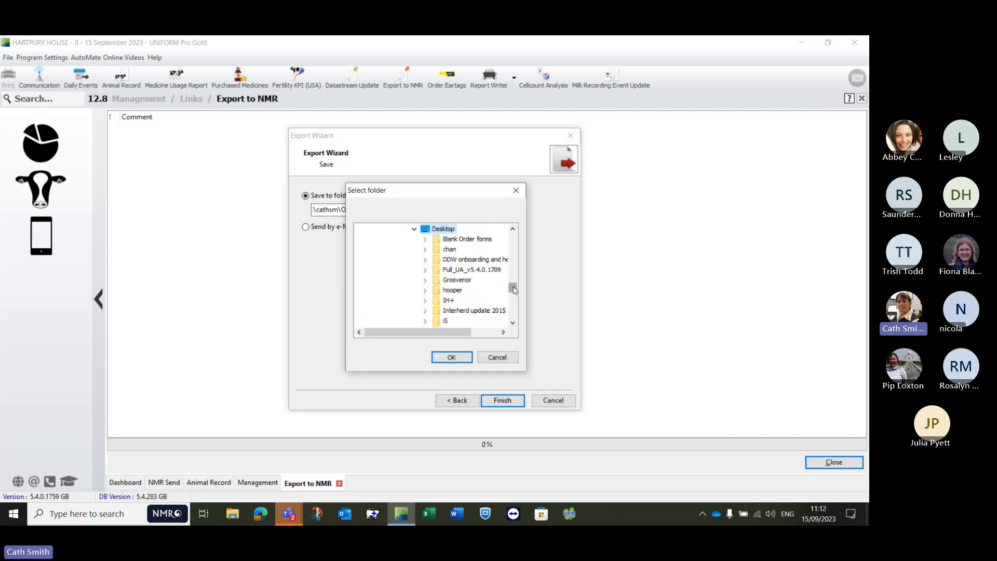
pyautogui.moveTo(513, 287); pyautogui.dragTo(512, 234)
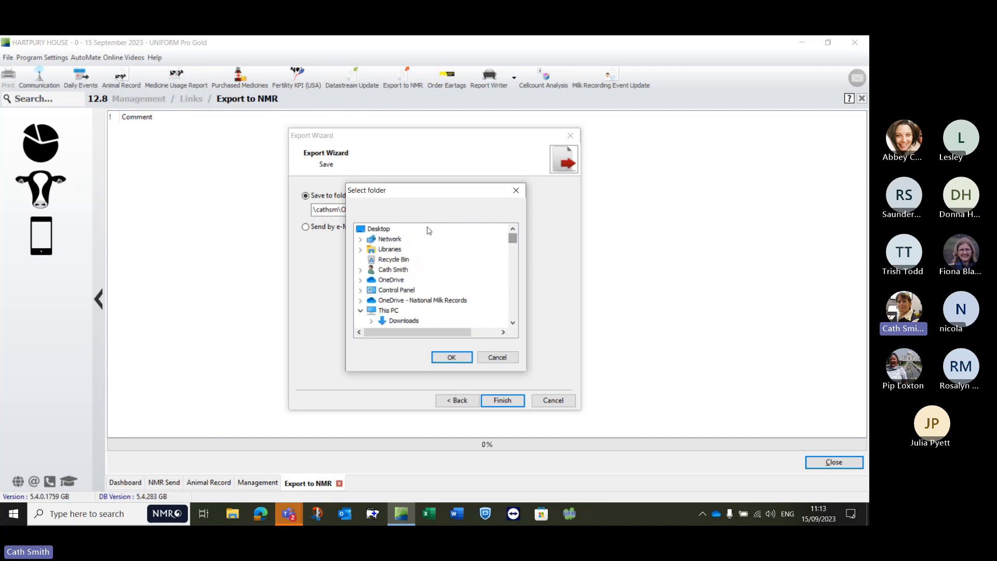
pyautogui.click(386, 231)
pyautogui.click(451, 357)
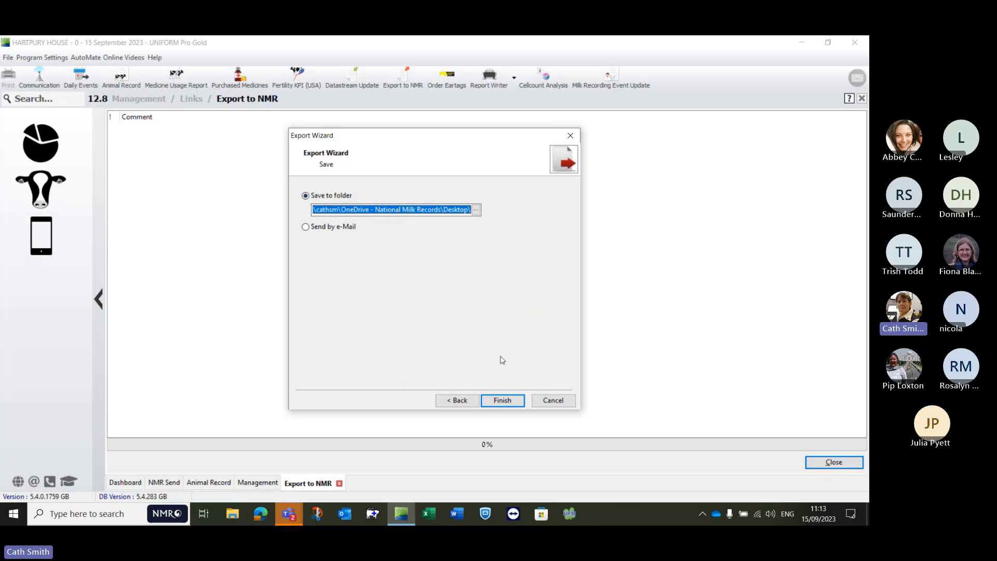
pyautogui.click(499, 401)
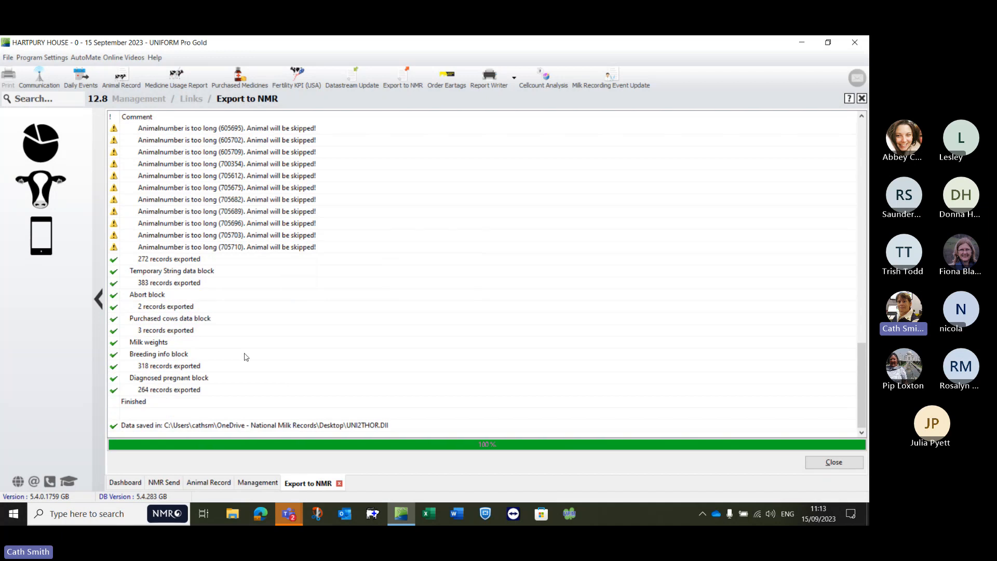
# Step: Examine the export log for animals skipped because their animal number is too long
pyautogui.click(251, 249)
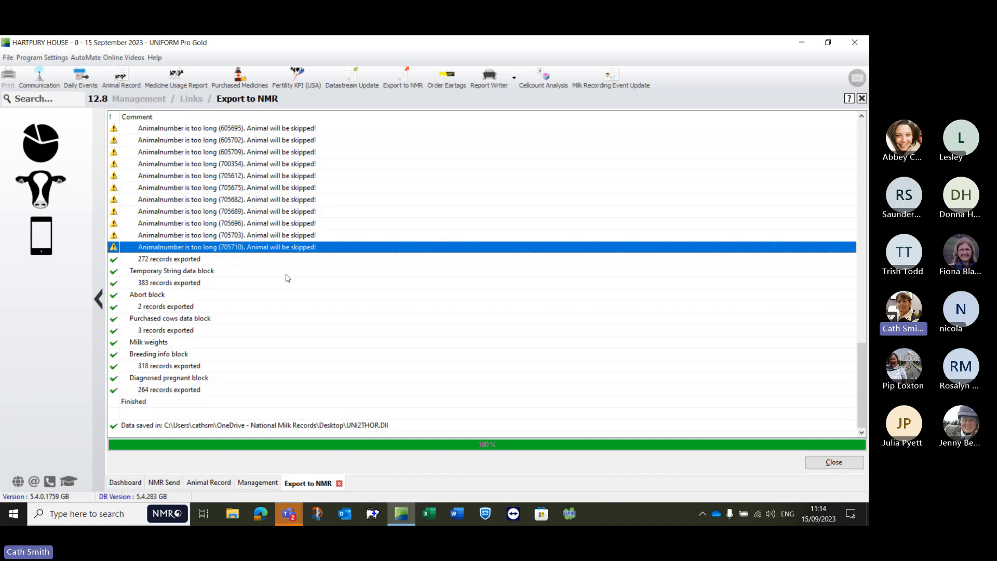
pyautogui.scroll(1, 286, 287)
pyautogui.scroll(-1, 286, 287)
# Step: Move the exported UNI2THOR.DII file to a free area of the desktop, inspect it in Notepad, and close the completed export back in UNIFORM
pyautogui.click(865, 514)
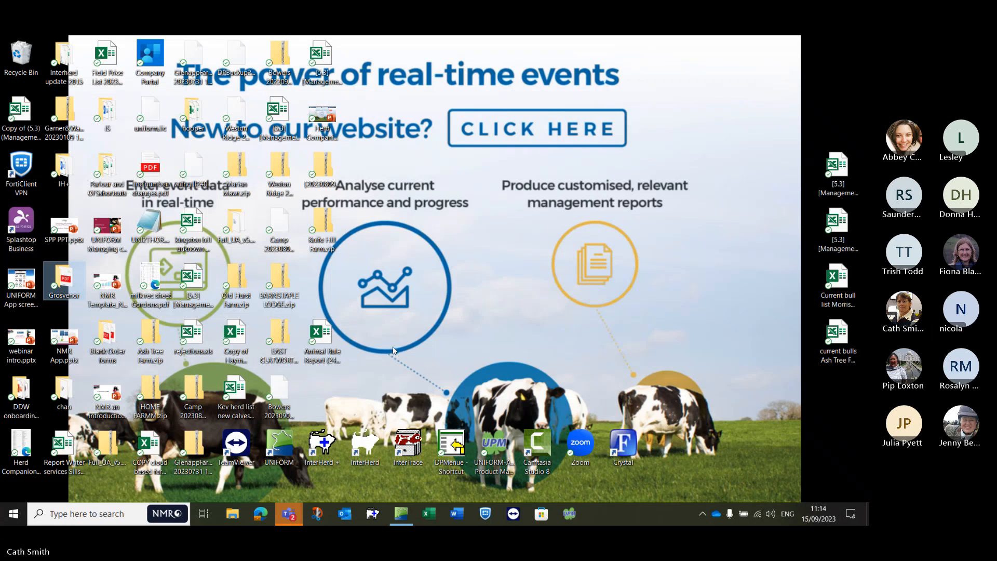
pyautogui.moveTo(149, 228); pyautogui.dragTo(494, 287)
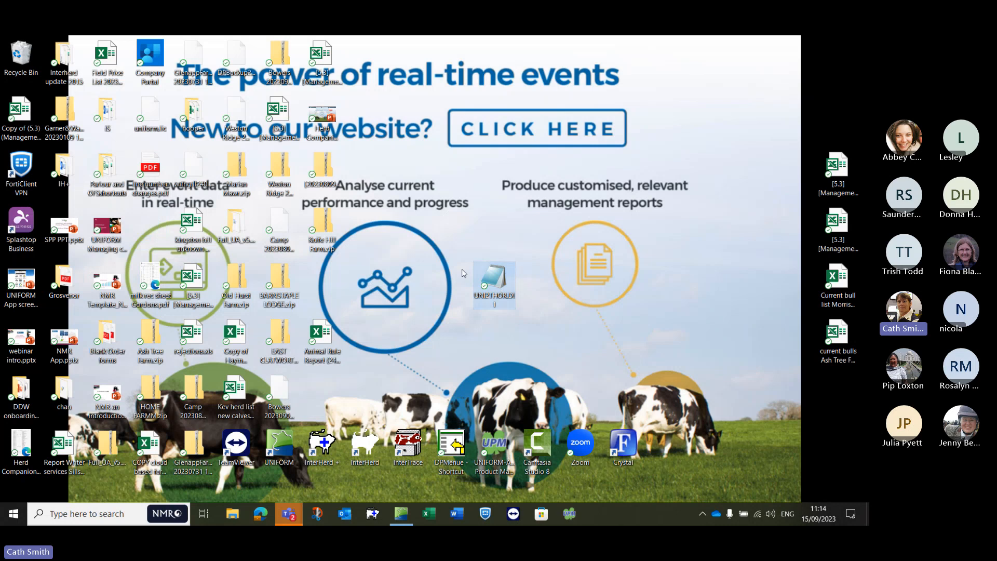
pyautogui.doubleClick(494, 283)
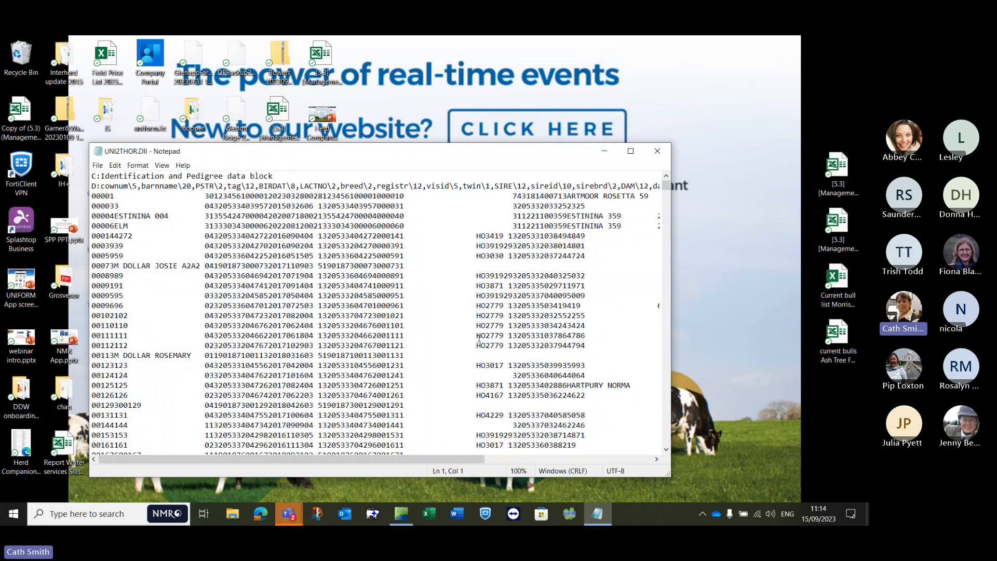
pyautogui.click(657, 151)
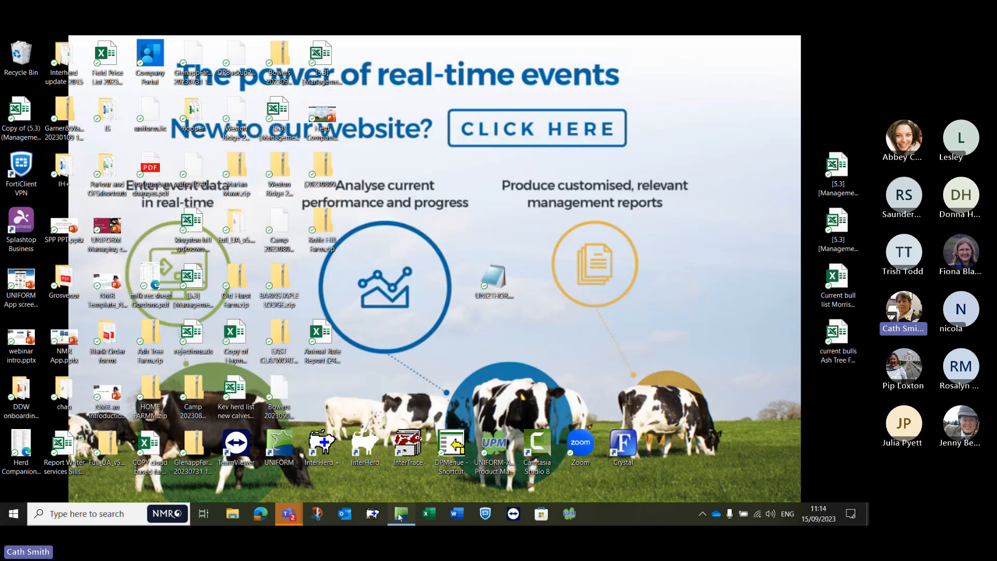
pyautogui.click(401, 516)
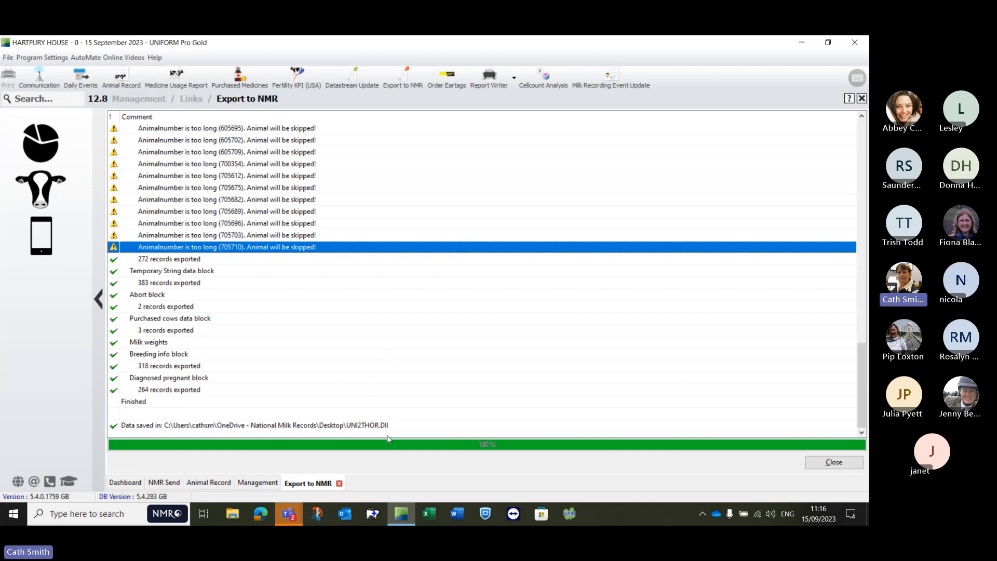
pyautogui.click(822, 465)
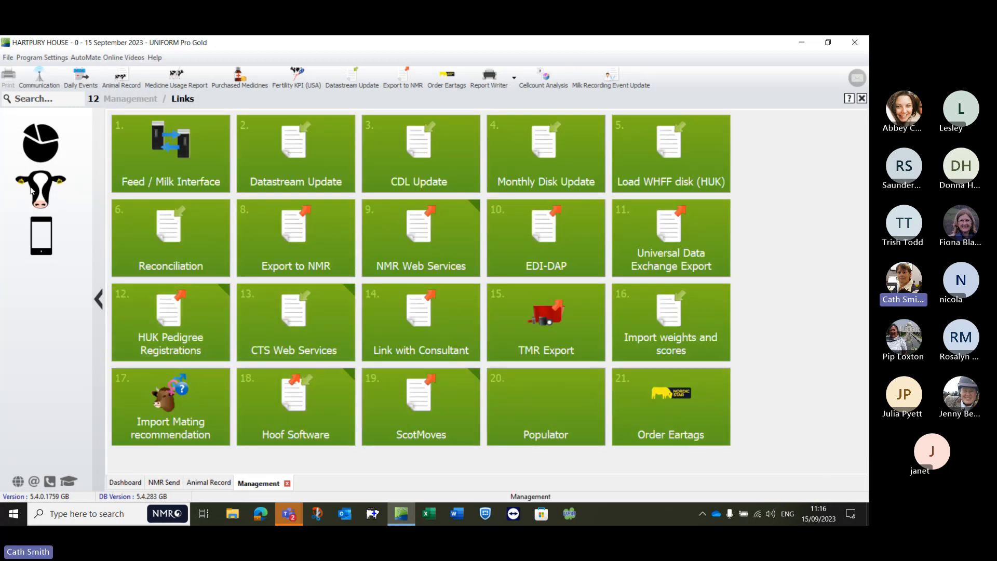
# Step: Open Mastitis Analysis under Health / Treatments, list the cases newest first, and check the list's print preview
pyautogui.click(43, 192)
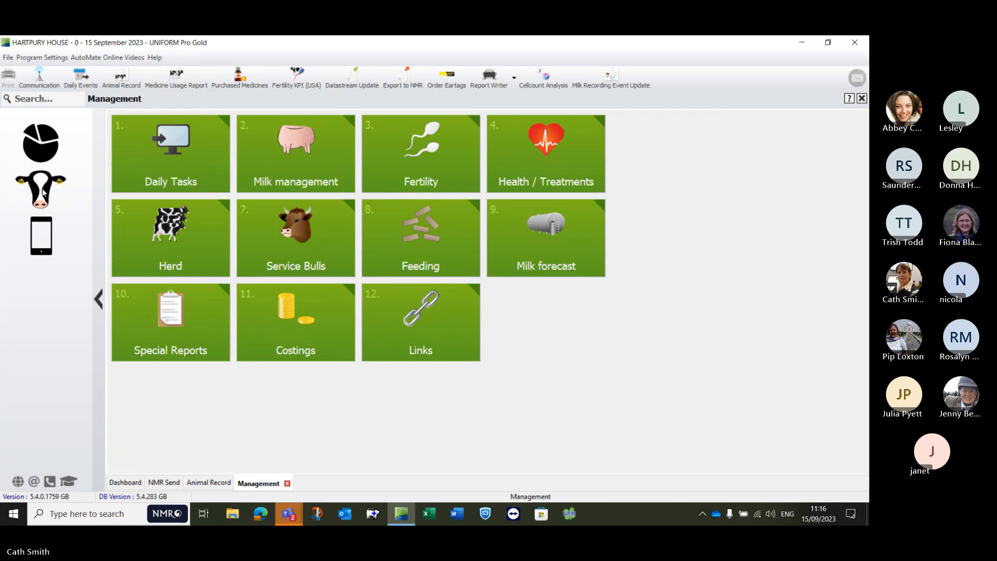
pyautogui.click(543, 153)
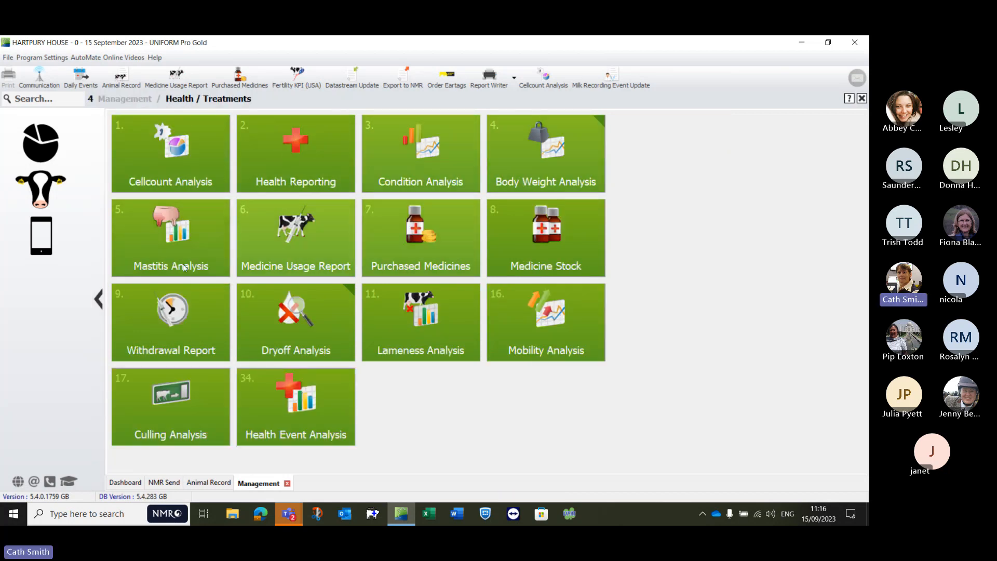
pyautogui.click(167, 237)
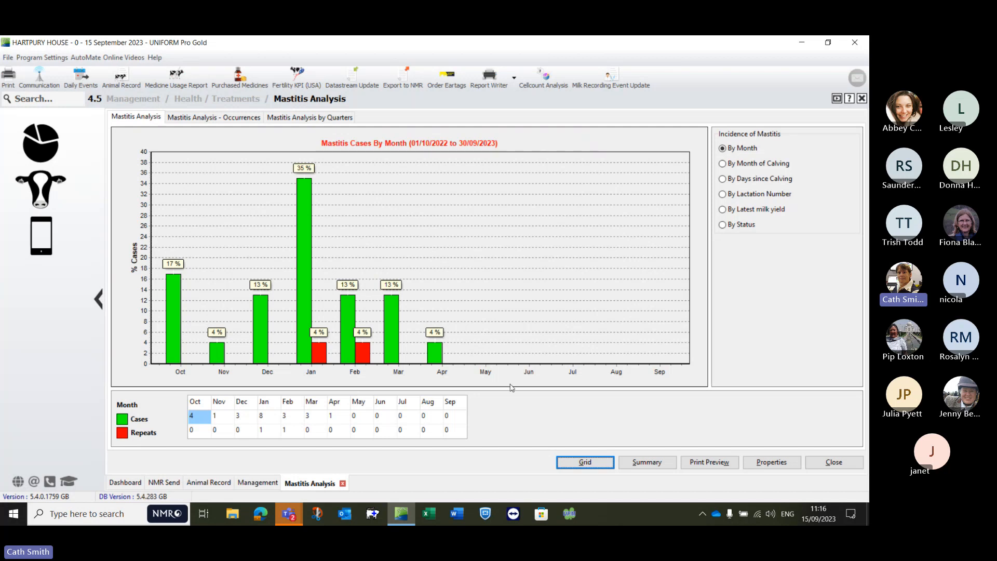
pyautogui.click(589, 463)
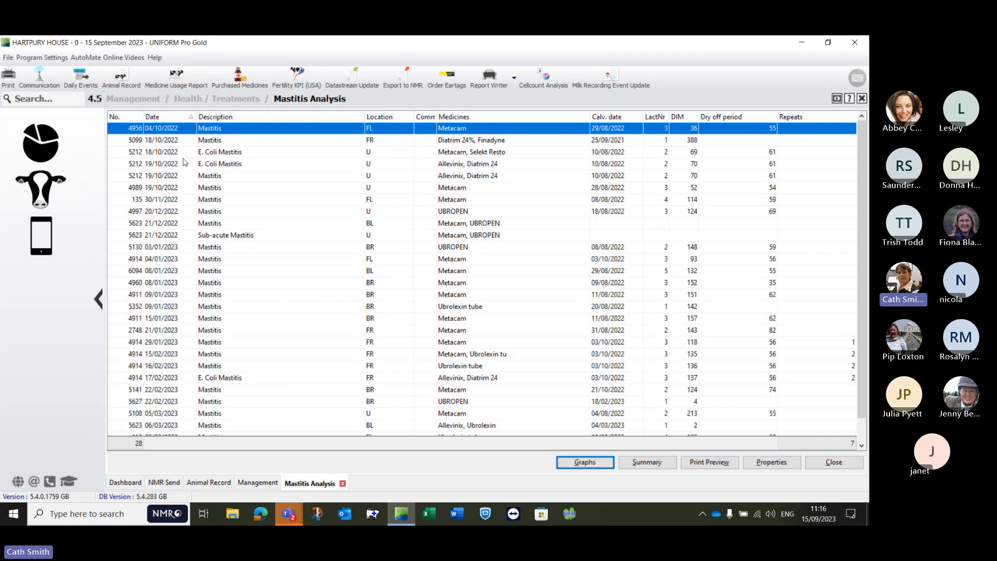
pyautogui.click(169, 117)
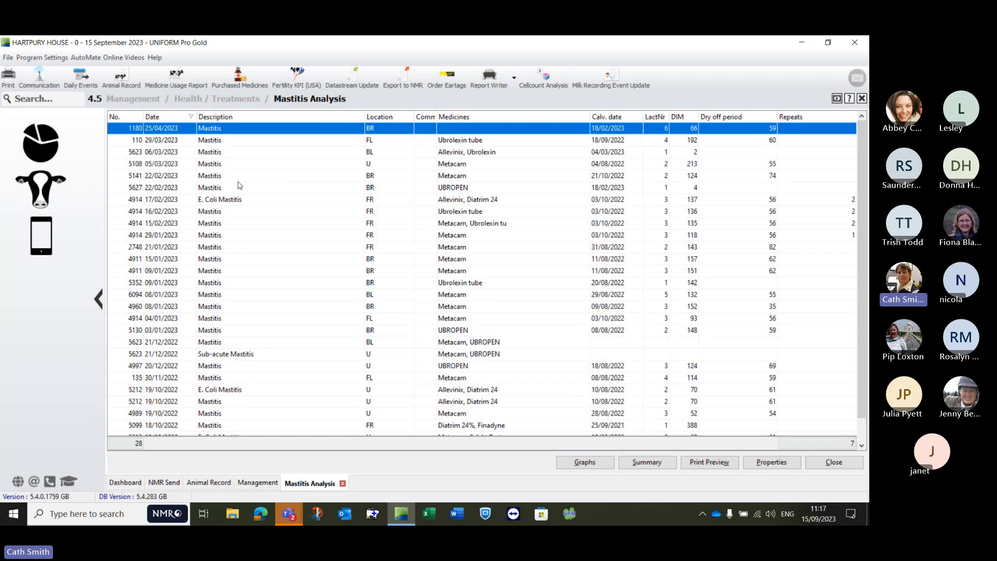
pyautogui.click(712, 466)
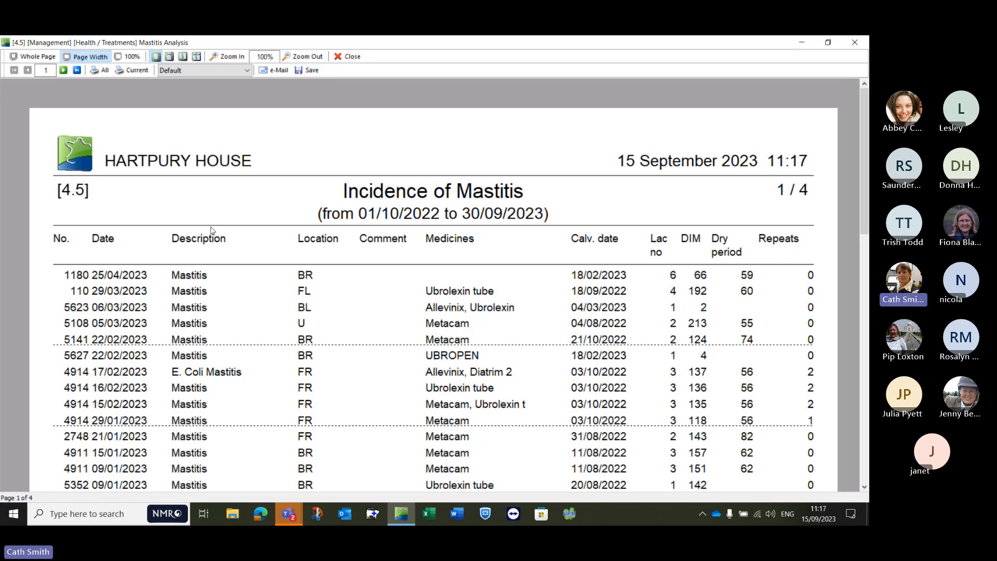
pyautogui.click(353, 57)
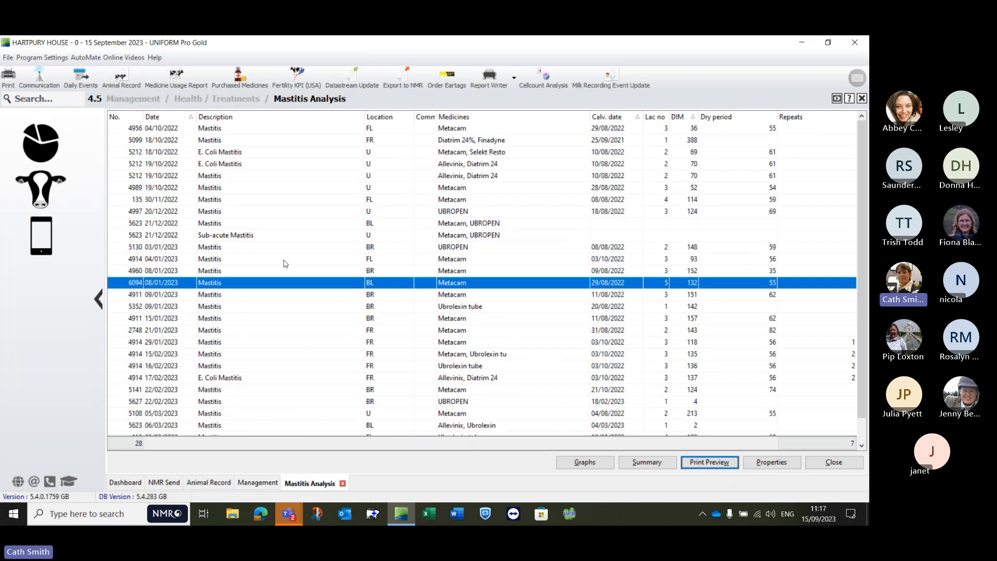
# Step: View the Lameness Analysis cases as a grid, and close both the lameness and mastitis analyses
pyautogui.click(205, 101)
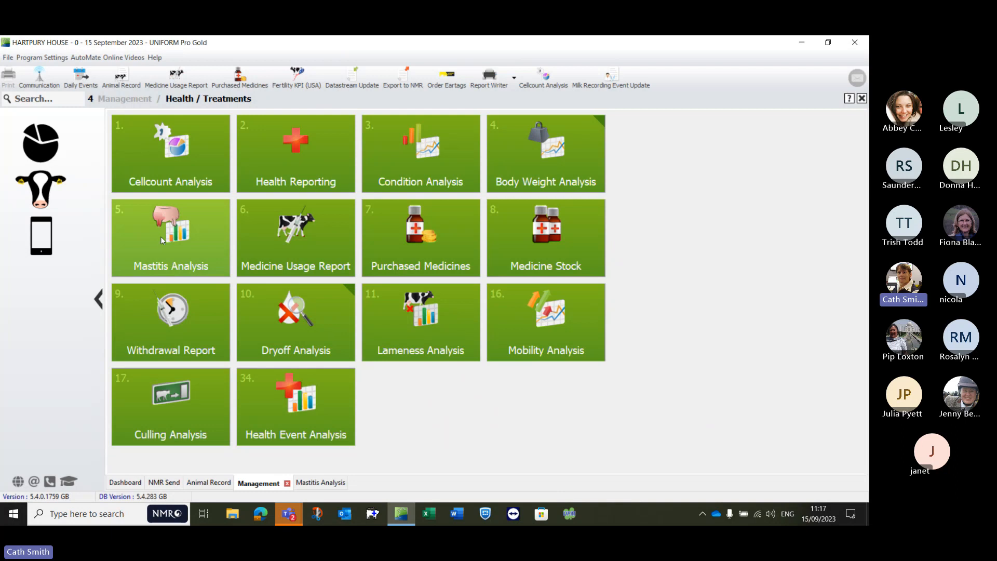
pyautogui.click(420, 321)
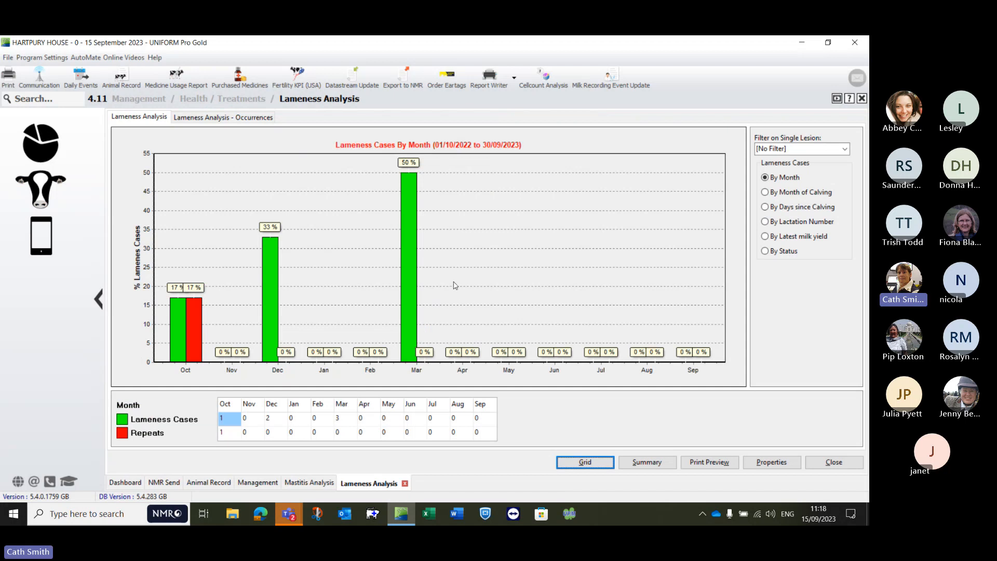
pyautogui.click(573, 466)
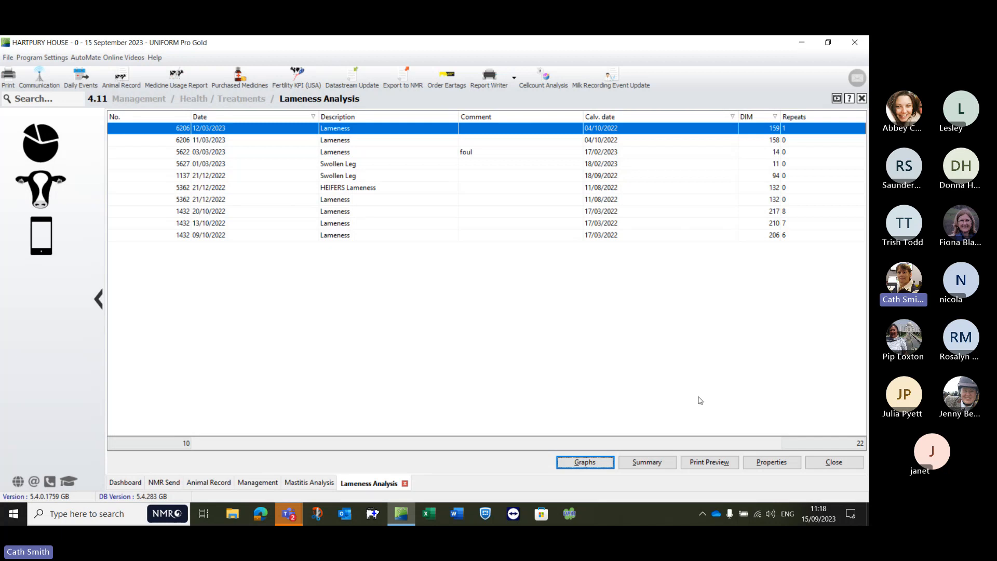
pyautogui.click(830, 465)
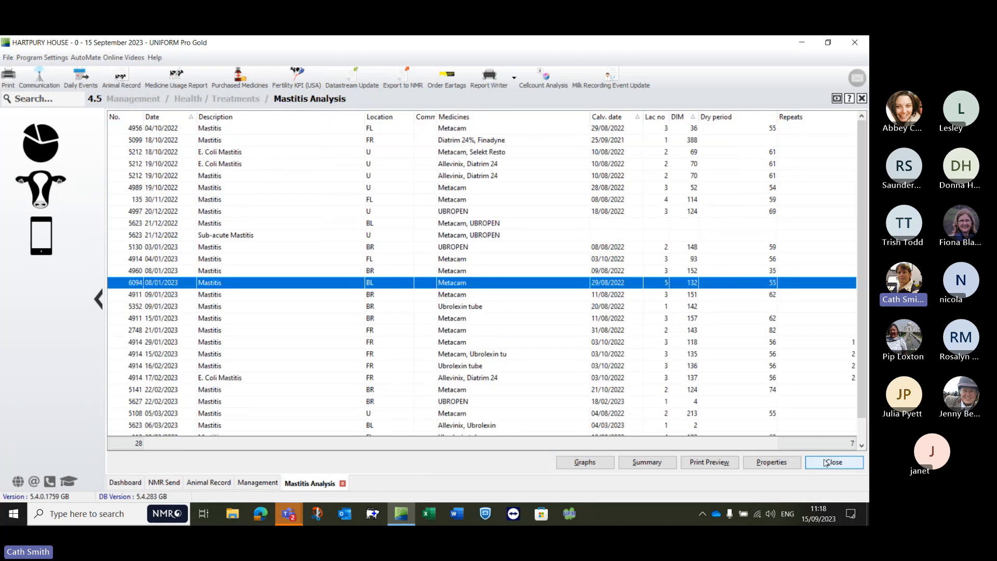
pyautogui.click(825, 462)
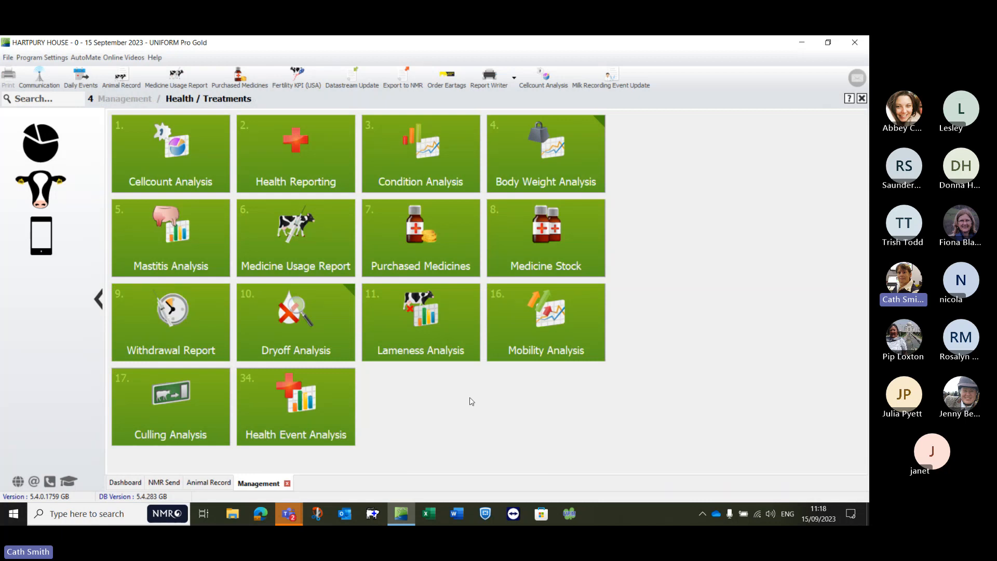
# Step: Go to the Dashboard and check the NMR Web Services message status under External links
pyautogui.click(38, 138)
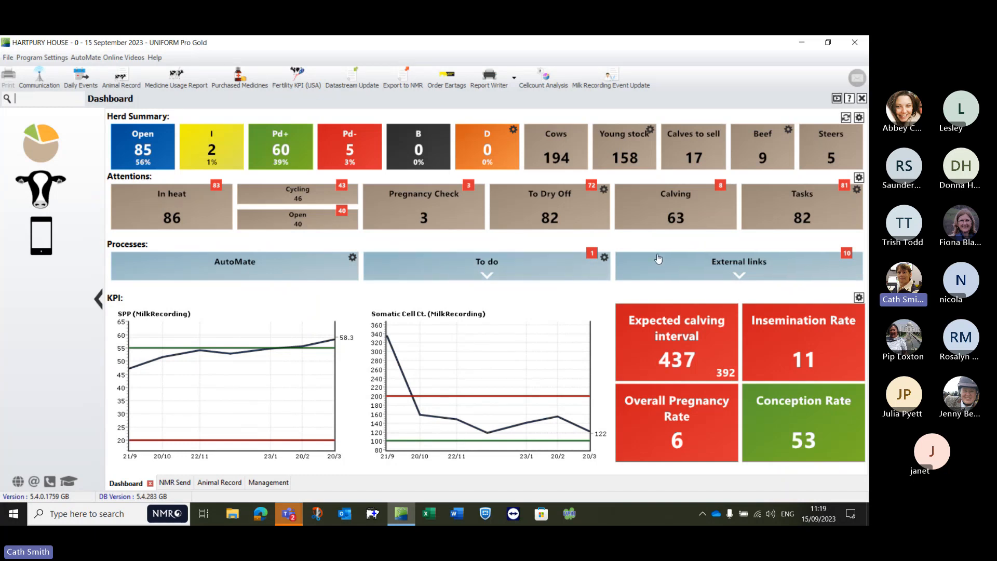
pyautogui.click(740, 277)
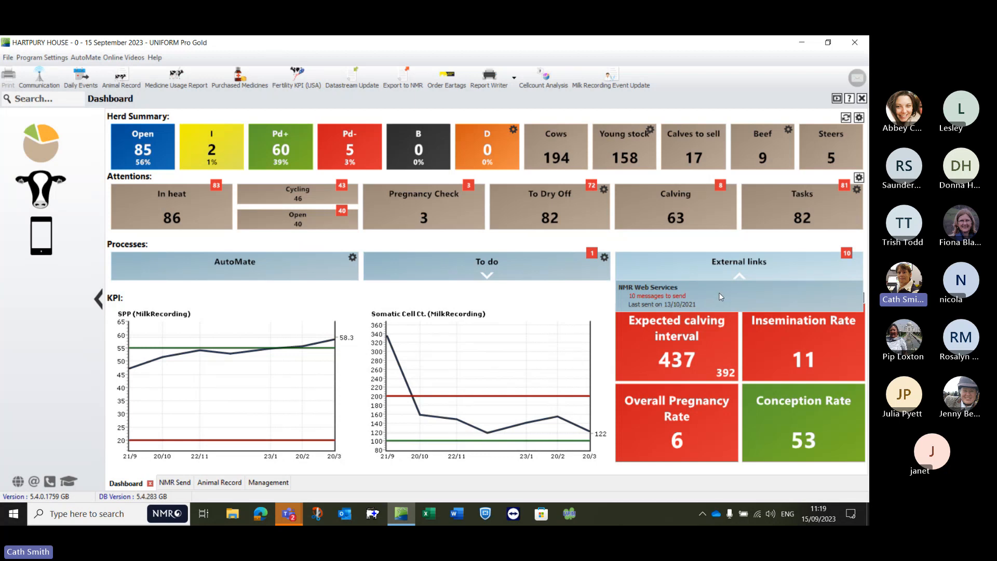
pyautogui.click(739, 276)
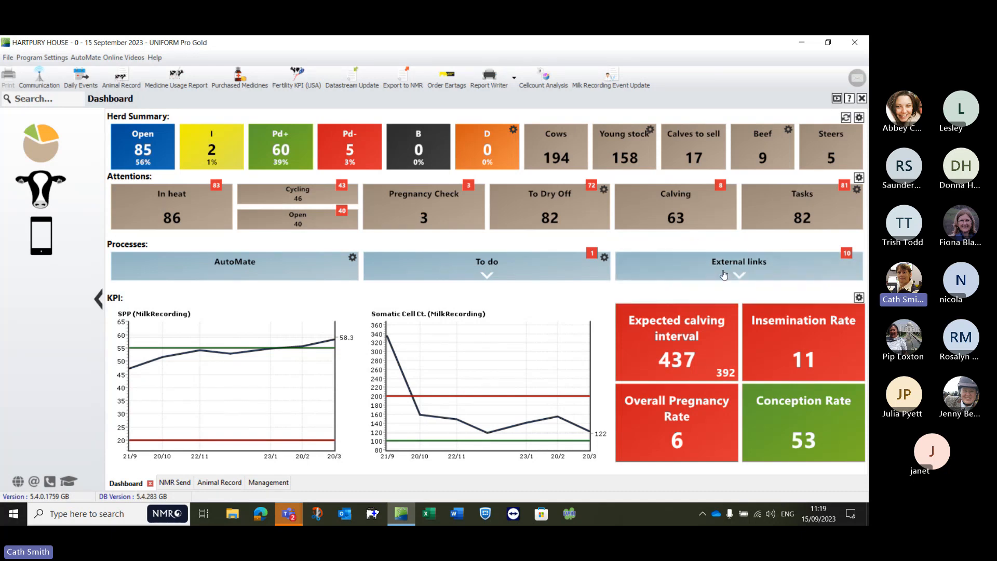
pyautogui.click(740, 276)
# Step: Open the Export to NMR wizard again and have the records selected by Entered Date
pyautogui.click(405, 79)
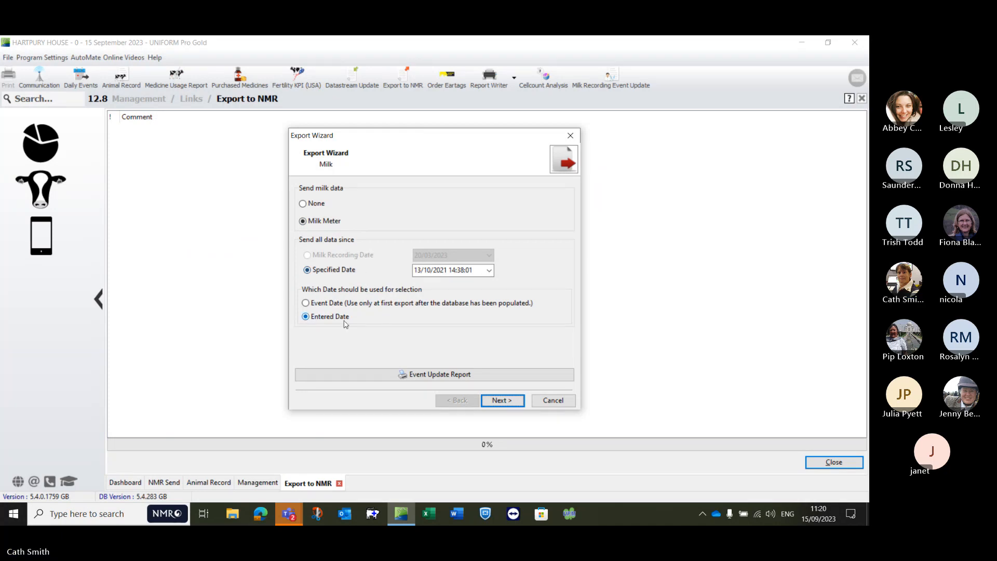
pyautogui.click(338, 306)
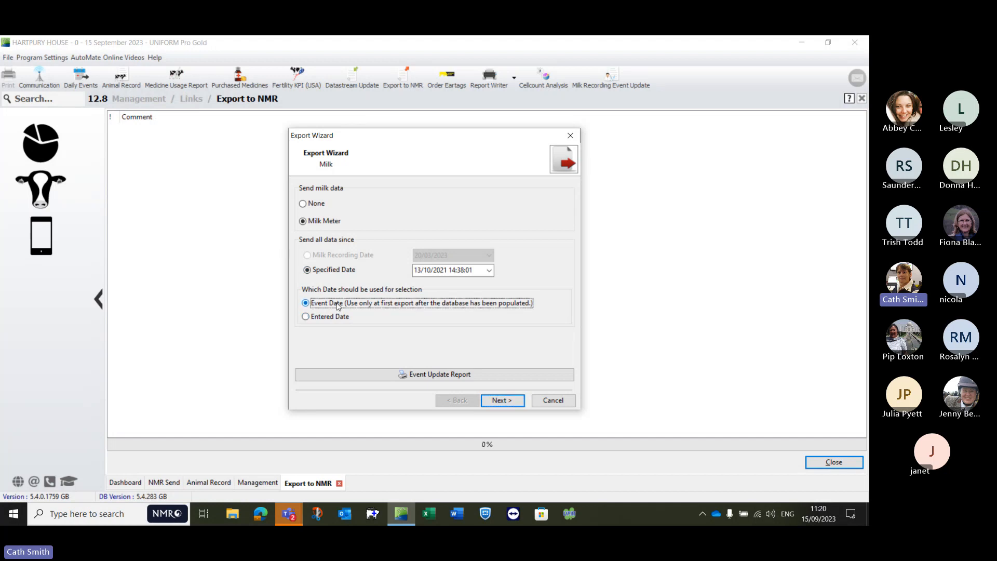
pyautogui.click(331, 317)
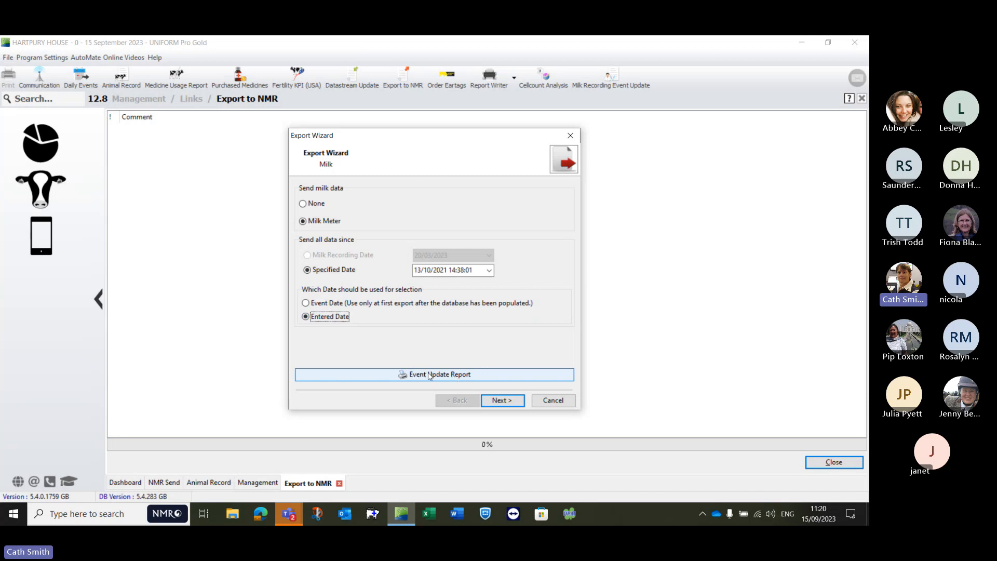
# Step: Continue the export through the processor milk yield retrieval stage to the choice of groups
pyautogui.click(498, 403)
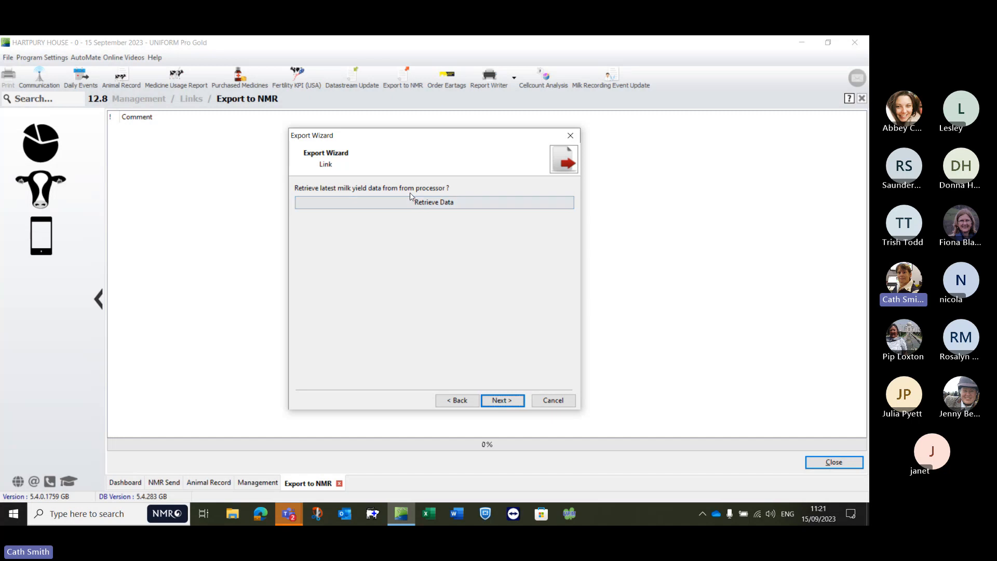
pyautogui.click(437, 199)
pyautogui.click(500, 402)
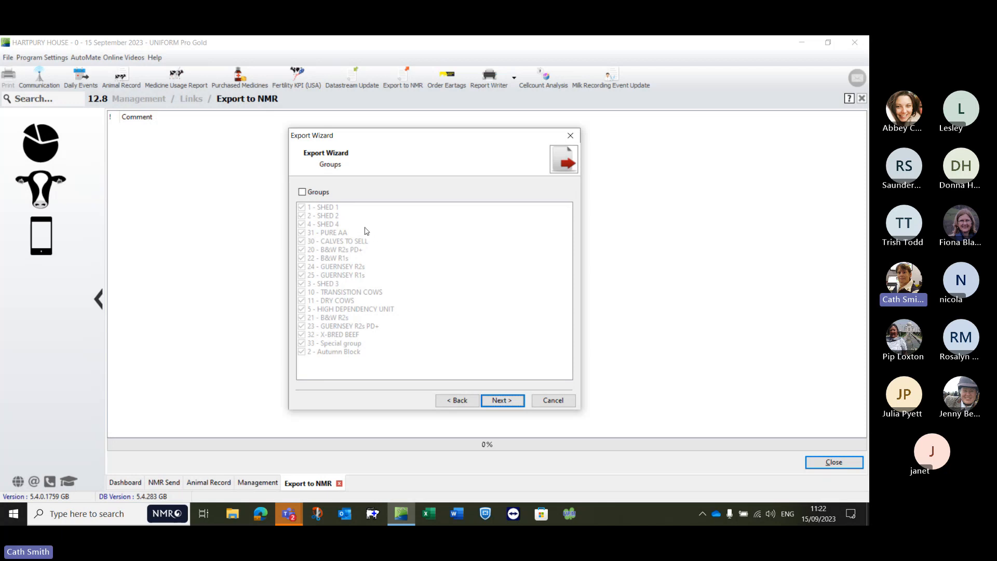
# Step: Enable group selection for the export, select the 11 - DRY COWS group in the list, and continue to the milk recording times
pyautogui.click(302, 192)
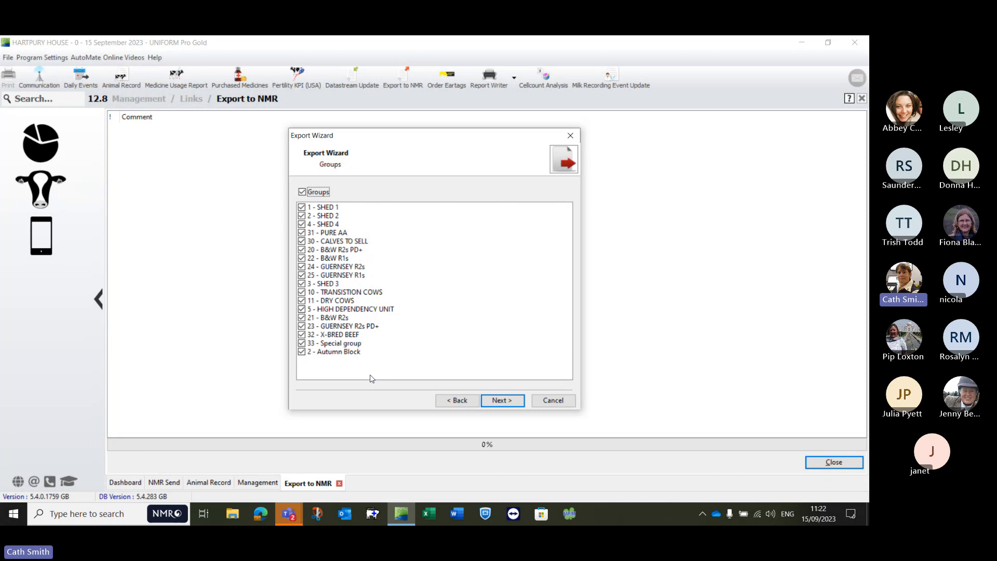
pyautogui.click(302, 301)
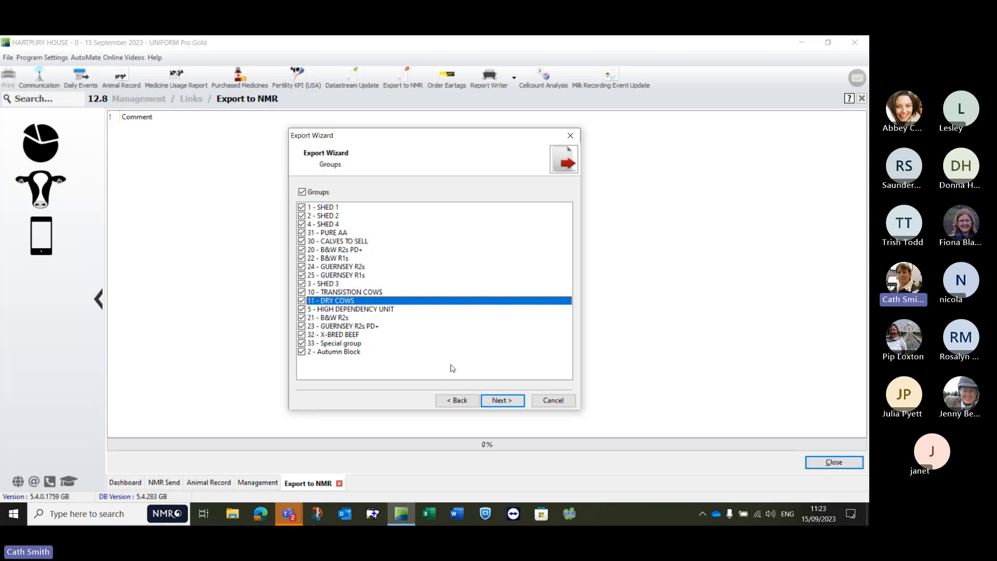
pyautogui.click(502, 400)
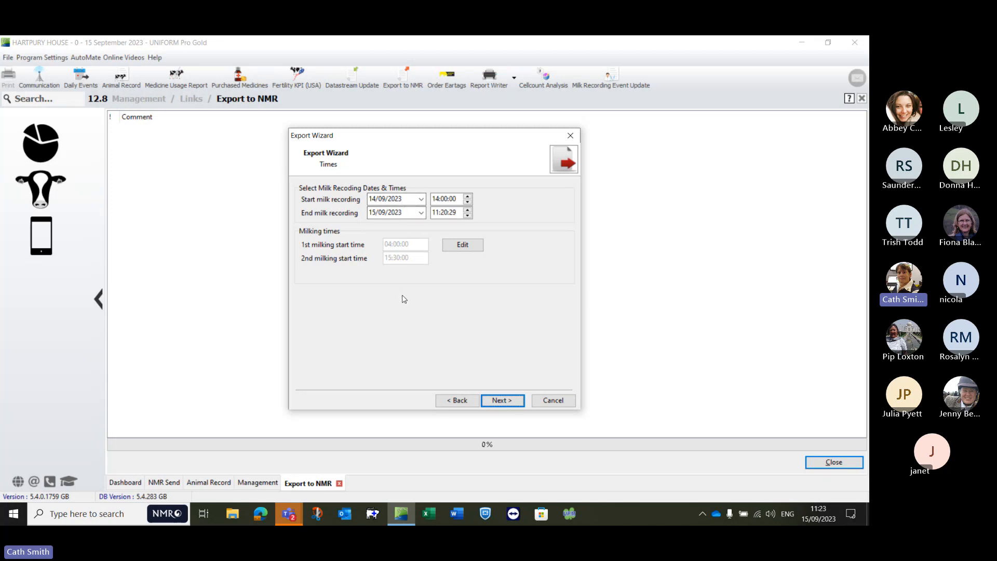
# Step: Review the Milking Times settings and the export's save options, and cancel the Export Wizard
pyautogui.click(463, 246)
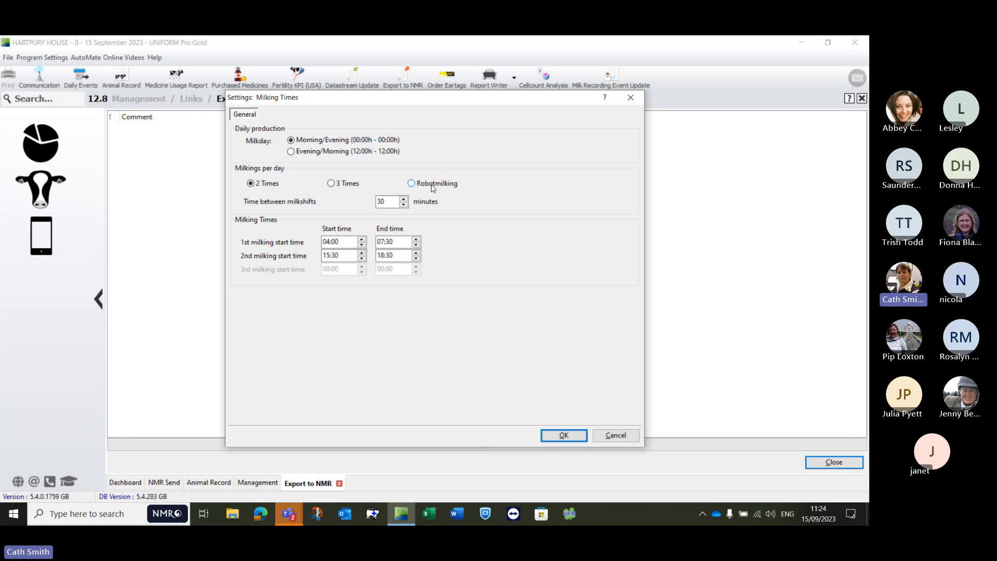
pyautogui.click(561, 436)
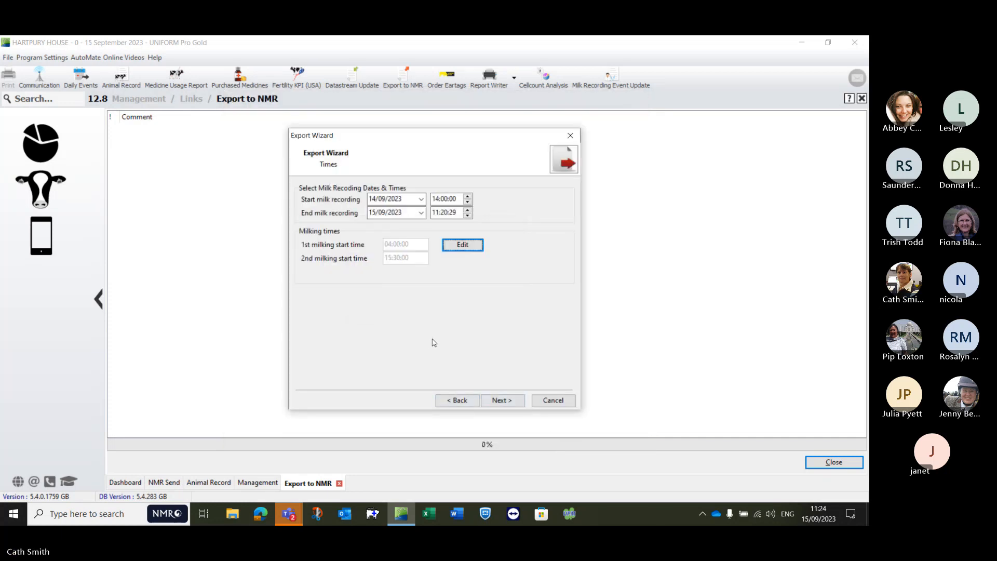
pyautogui.click(505, 403)
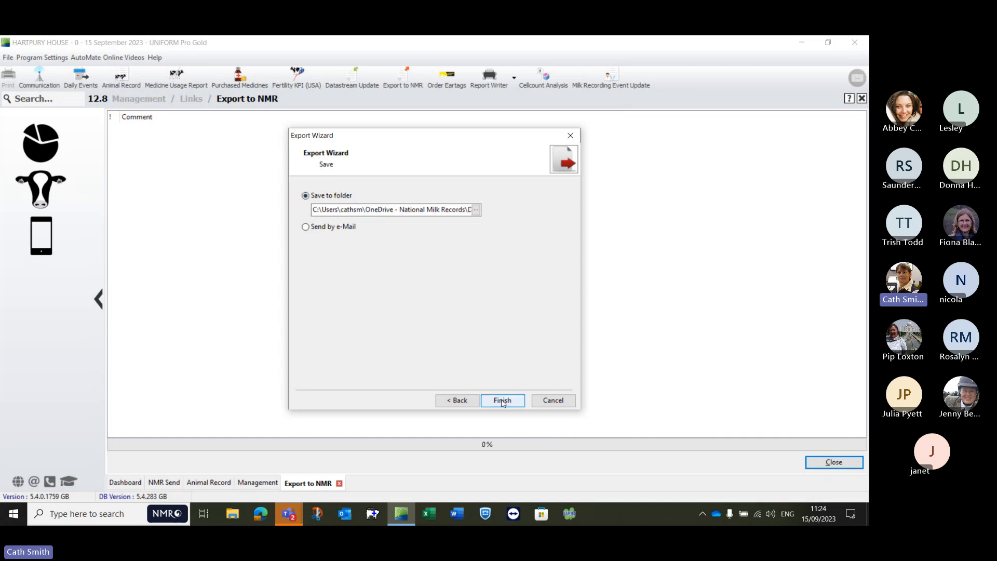
pyautogui.click(552, 401)
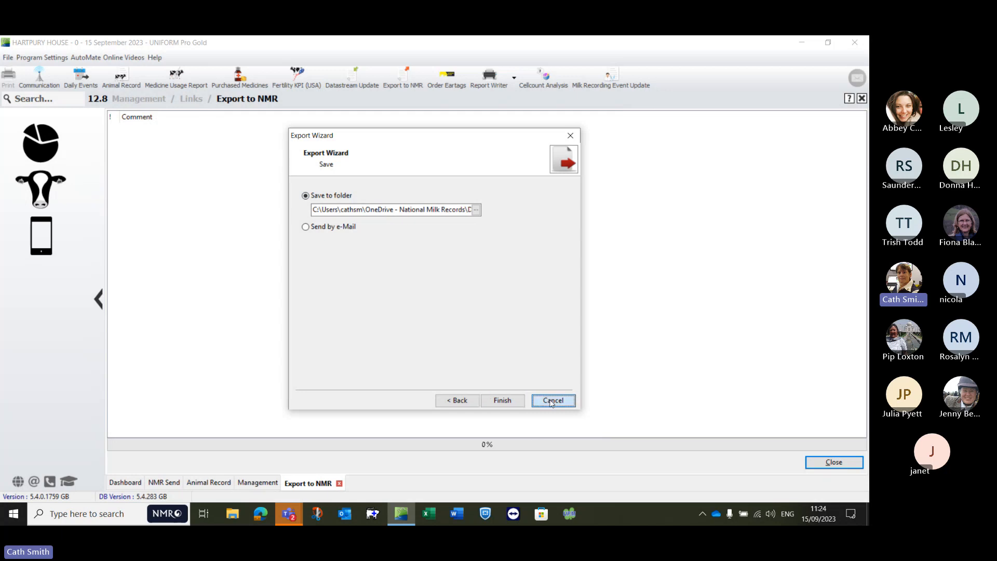
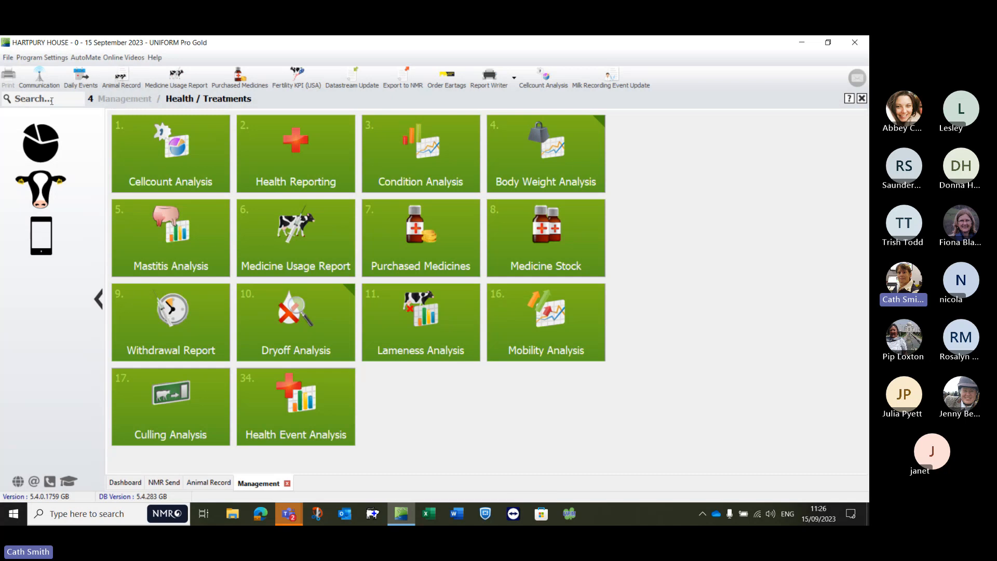
# Step: Examine the breed options in the pedigree details of animal 1, and close the animal record
pyautogui.click(117, 78)
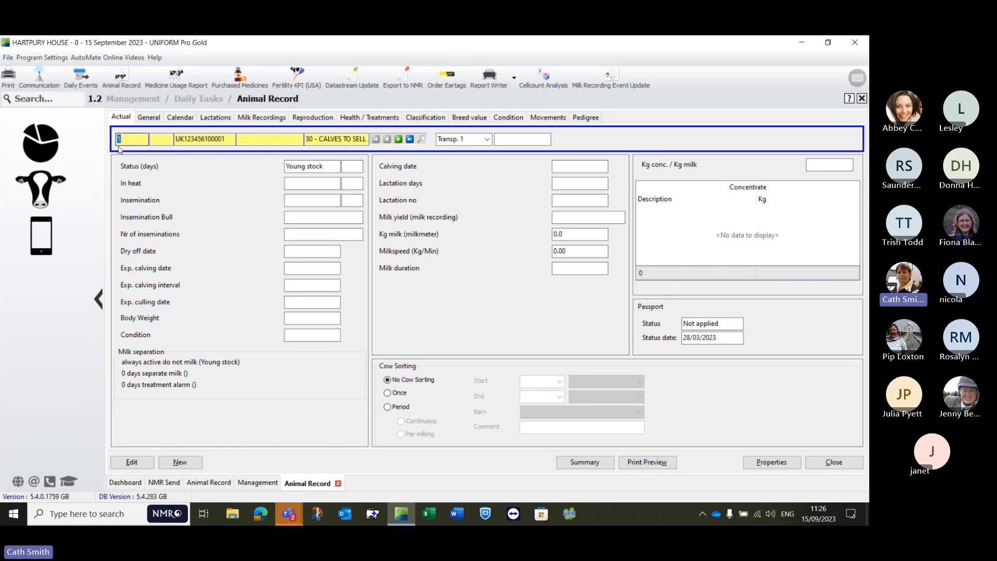
pyautogui.click(123, 466)
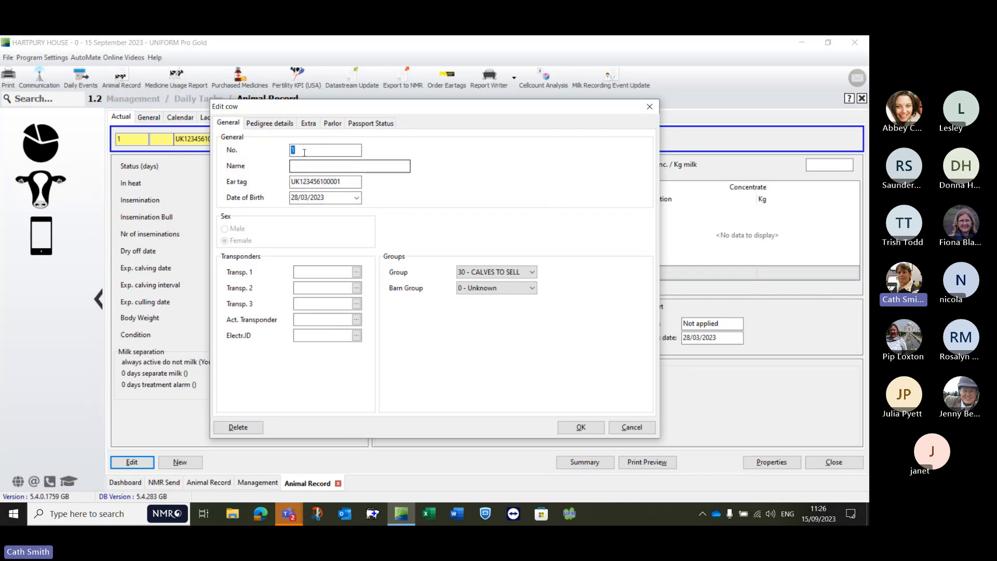
pyautogui.click(263, 125)
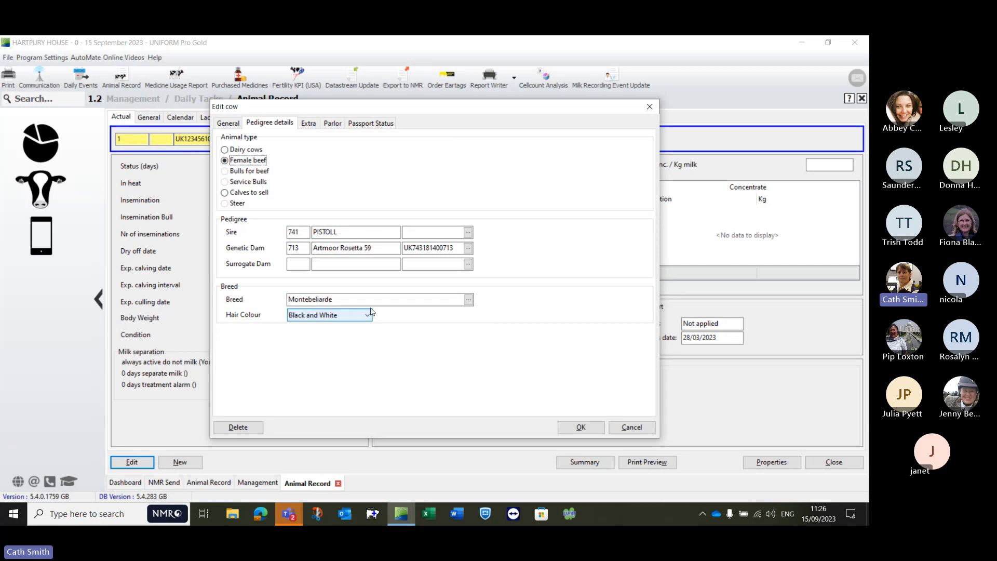
pyautogui.click(469, 302)
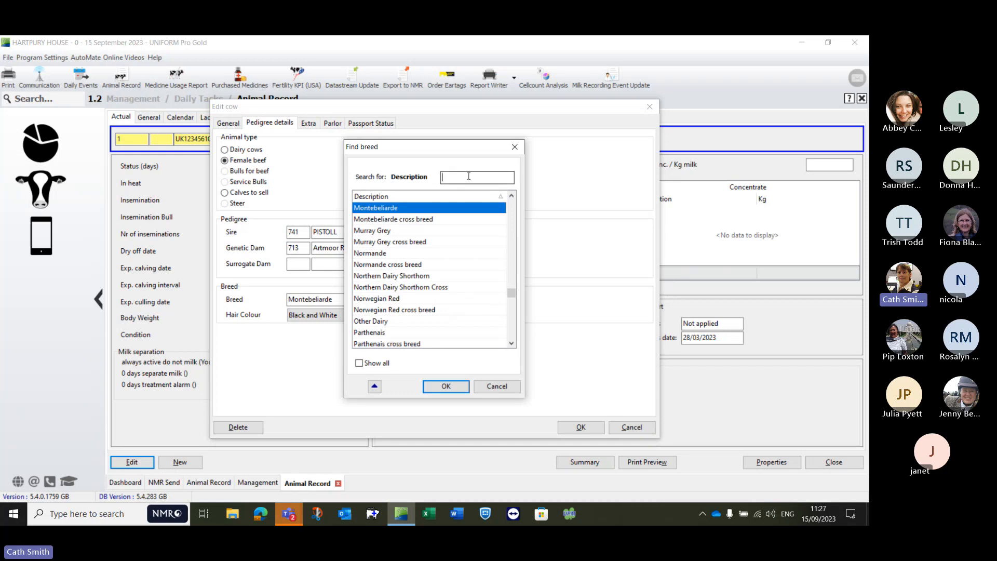
pyautogui.click(504, 388)
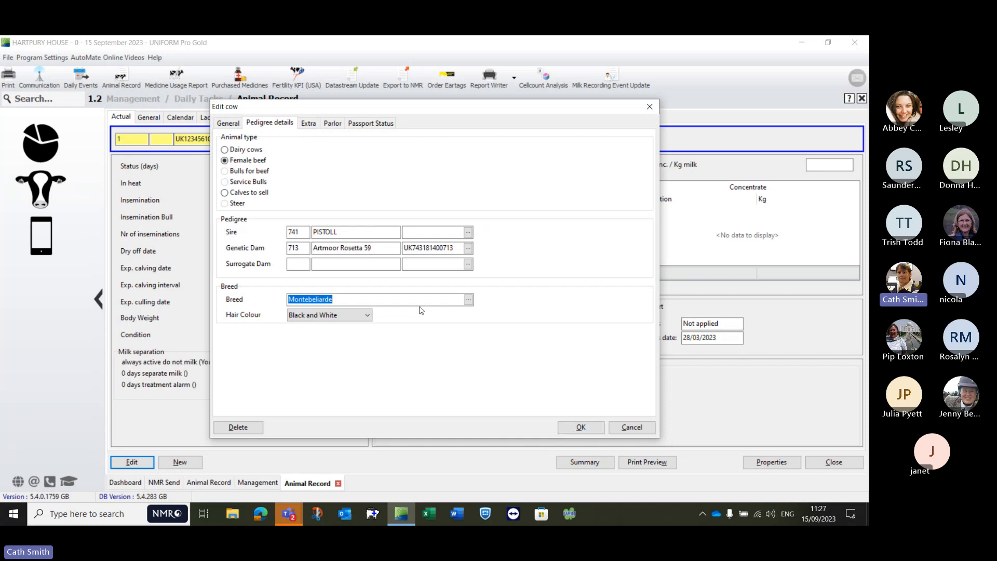
pyautogui.click(569, 428)
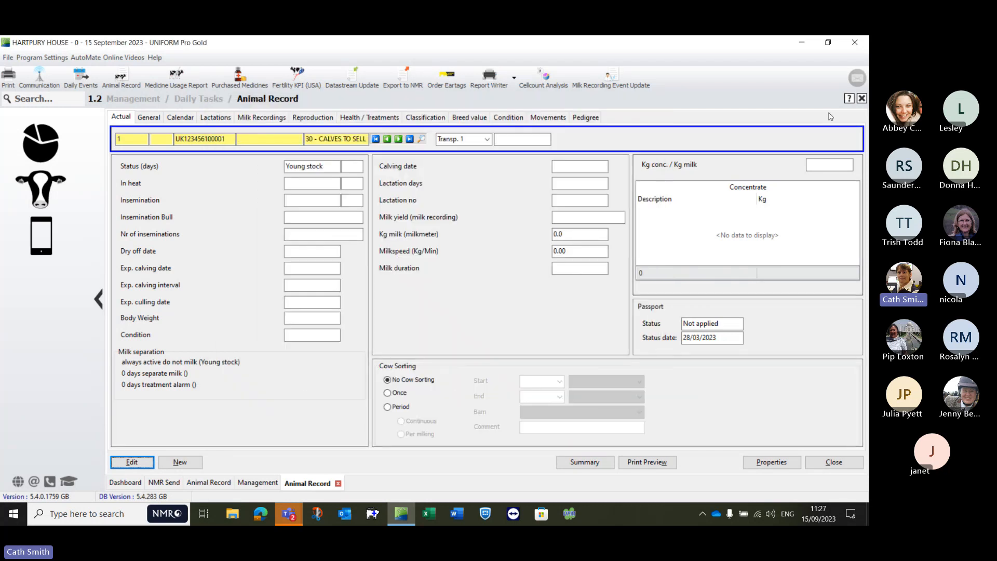
pyautogui.click(861, 99)
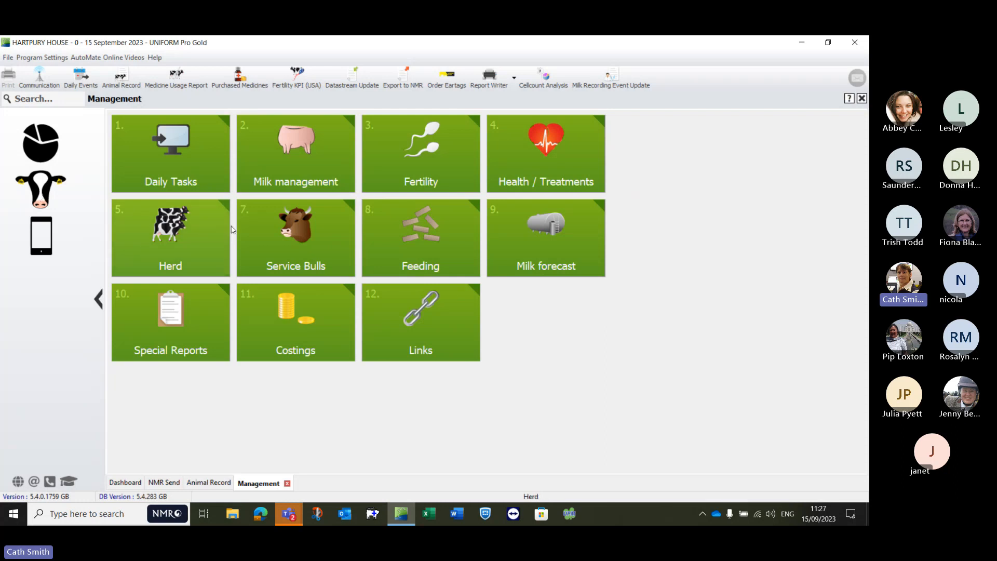
# Step: Open the Bull Listing of the service bulls and sort it by the Not in use column
pyautogui.click(292, 238)
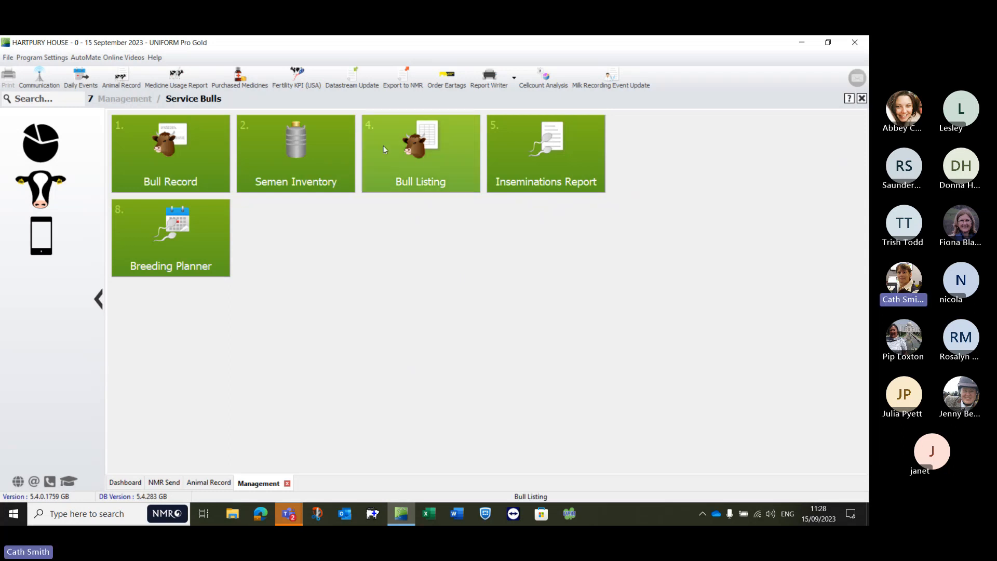
pyautogui.click(410, 148)
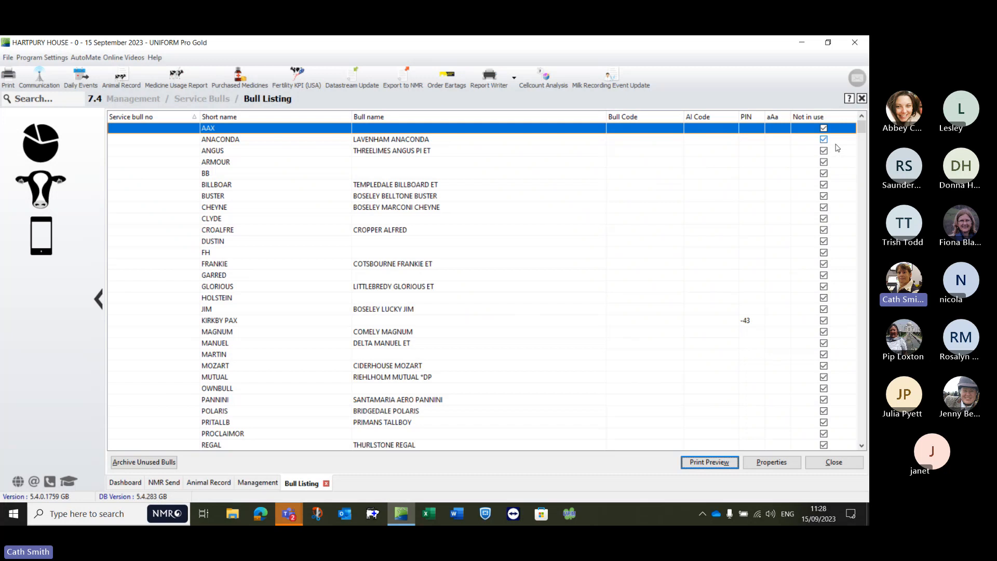
pyautogui.click(811, 118)
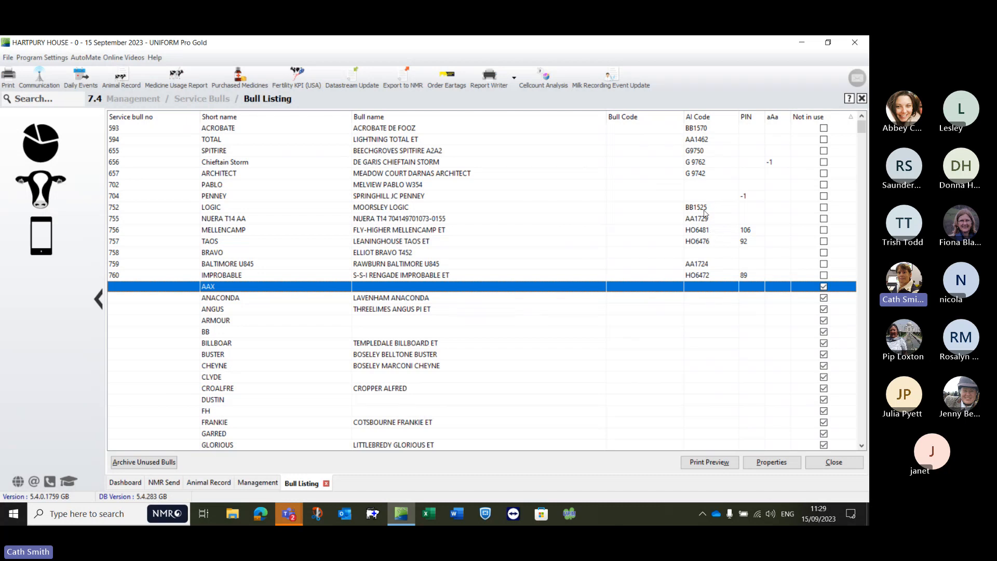
# Step: Change the AI Code of bull SPITFIRE to G 9750, check its other details, and save the bull record
pyautogui.click(693, 153)
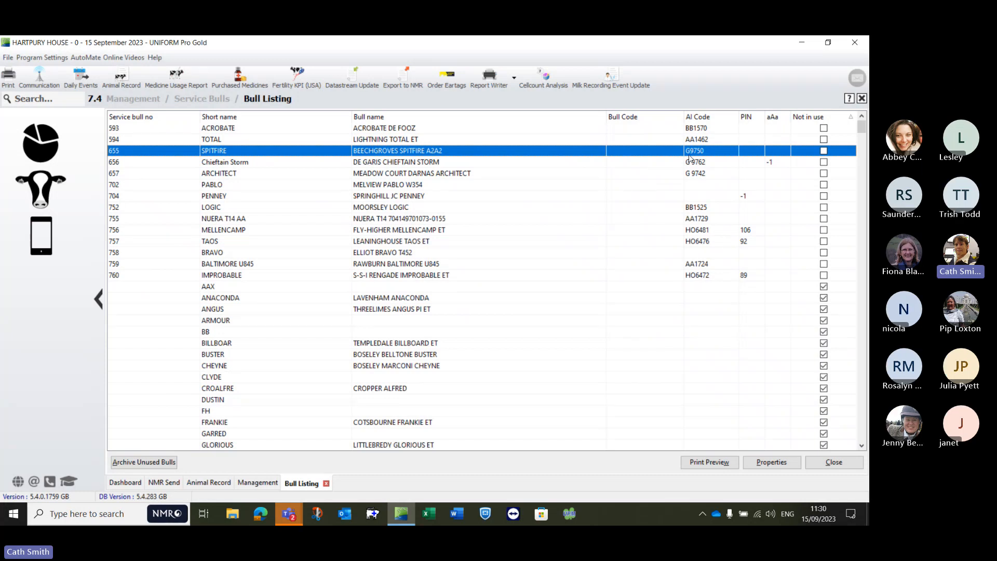
pyautogui.doubleClick(493, 151)
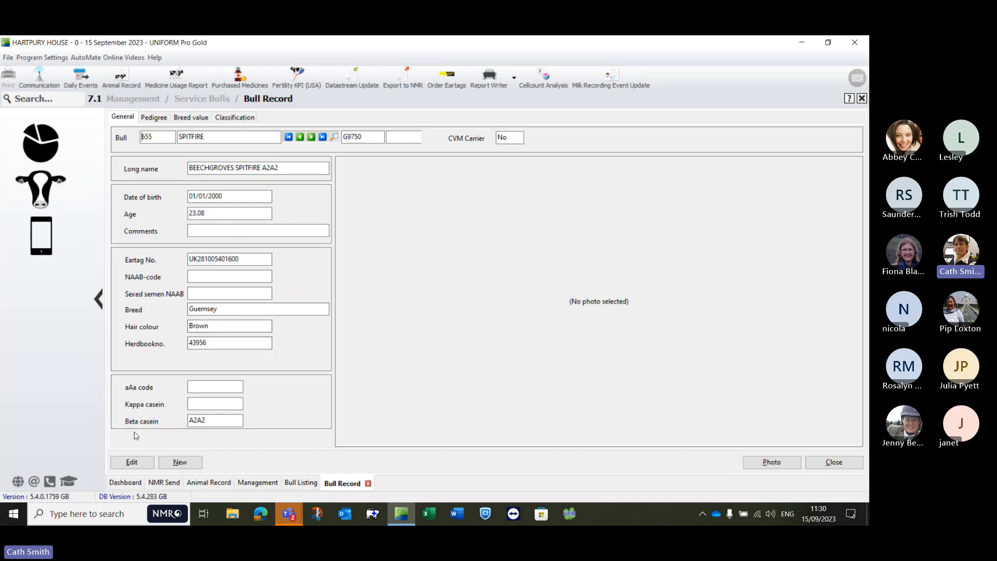
pyautogui.click(125, 464)
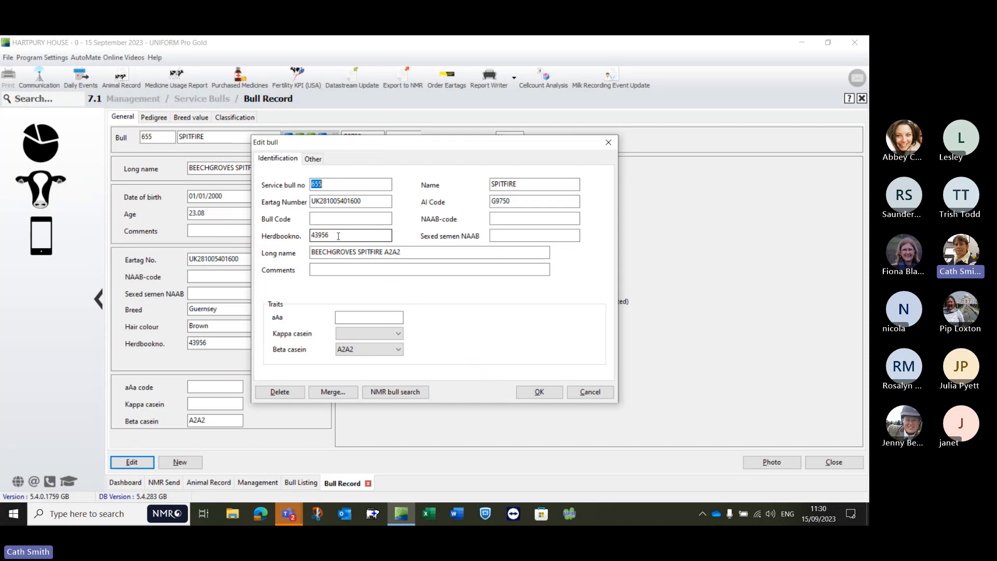
pyautogui.click(495, 201)
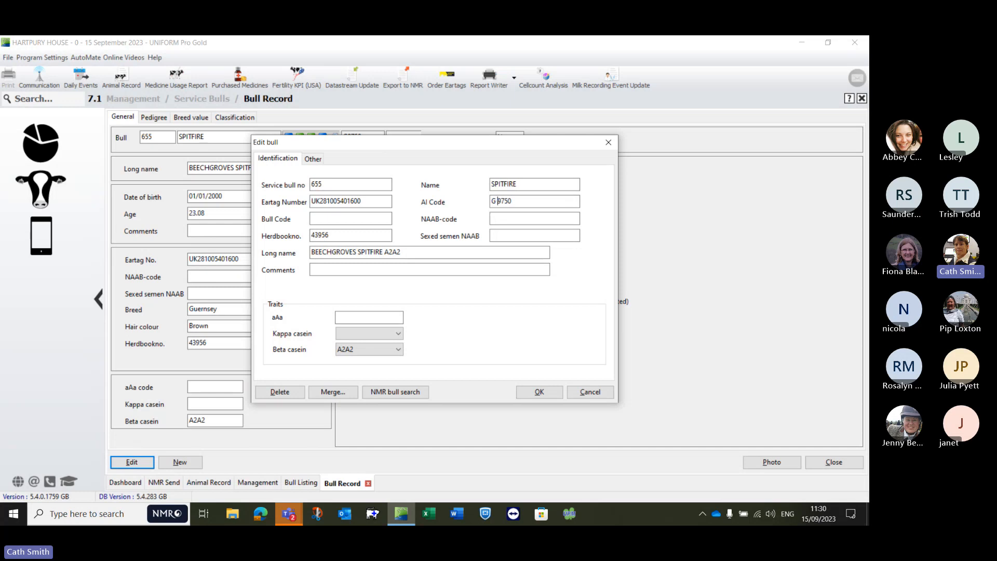
pyautogui.click(313, 159)
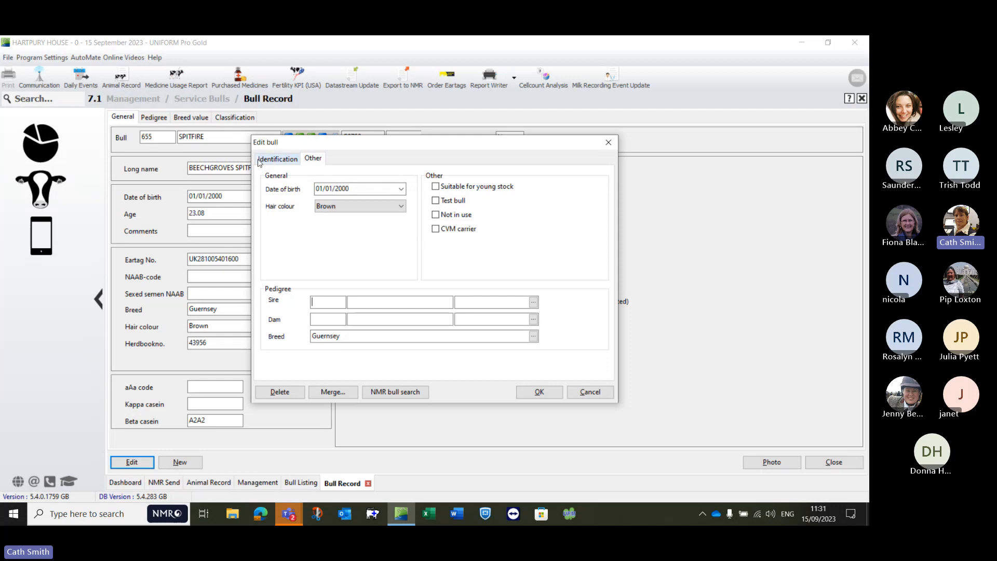
pyautogui.click(278, 158)
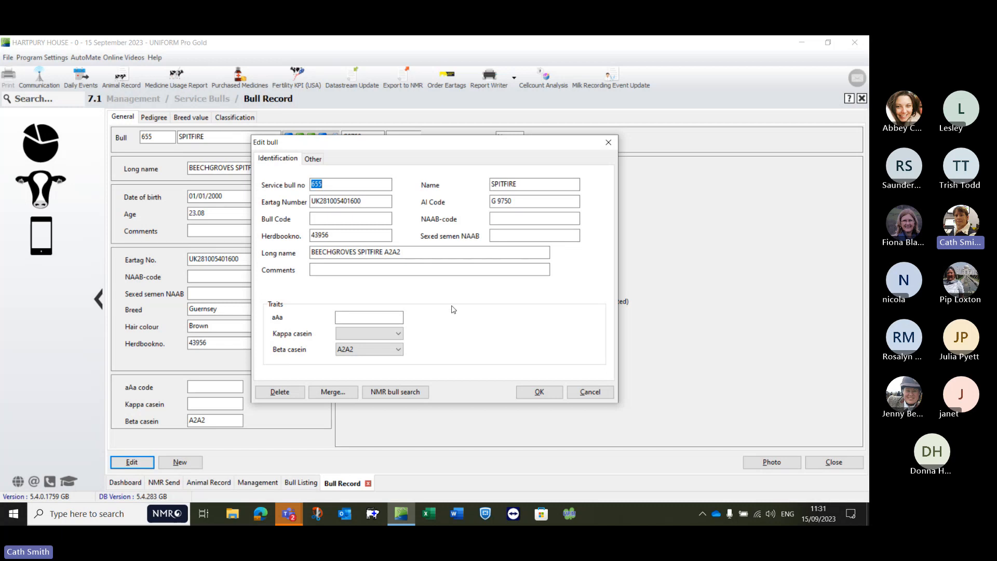
pyautogui.click(535, 394)
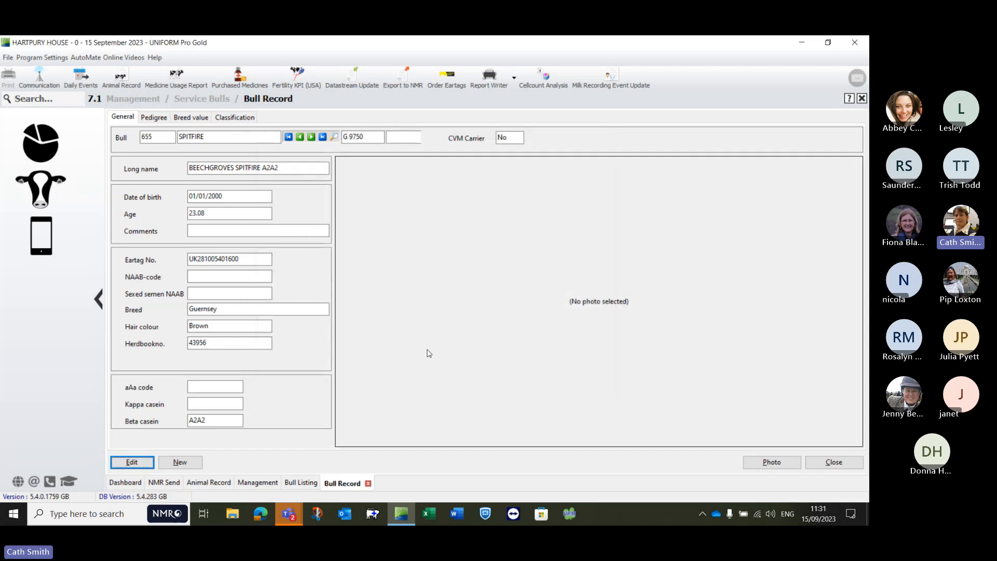
# Step: Return to the Bull Listing, check the identification details of bull PABLO, and close them without changes
pyautogui.click(296, 485)
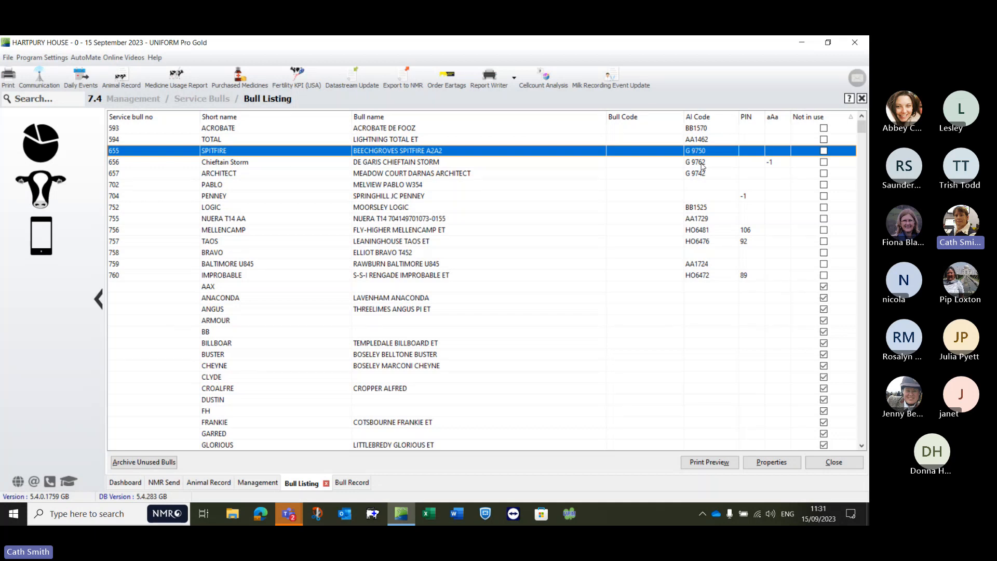
pyautogui.click(698, 185)
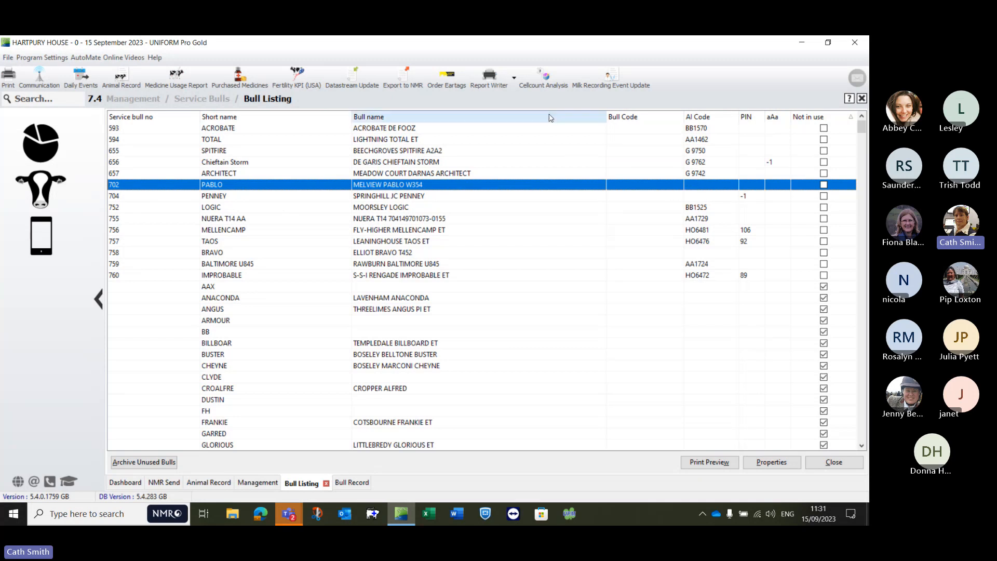
pyautogui.doubleClick(280, 186)
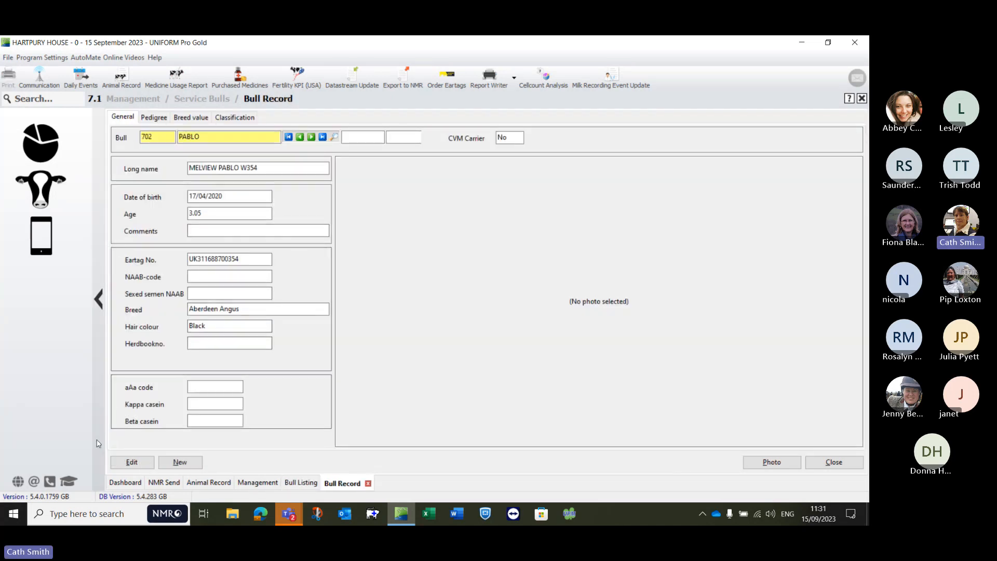
pyautogui.click(130, 461)
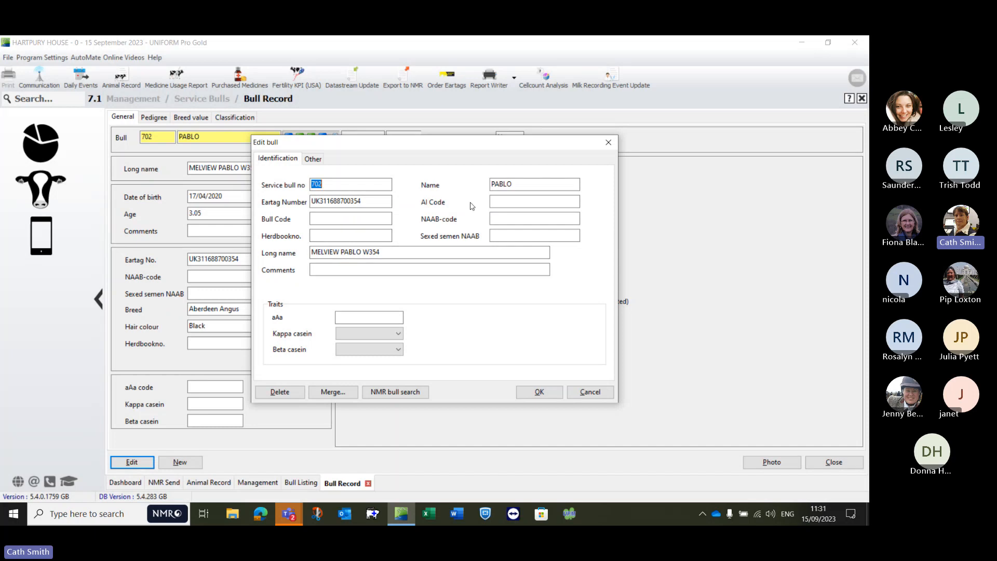
pyautogui.click(597, 395)
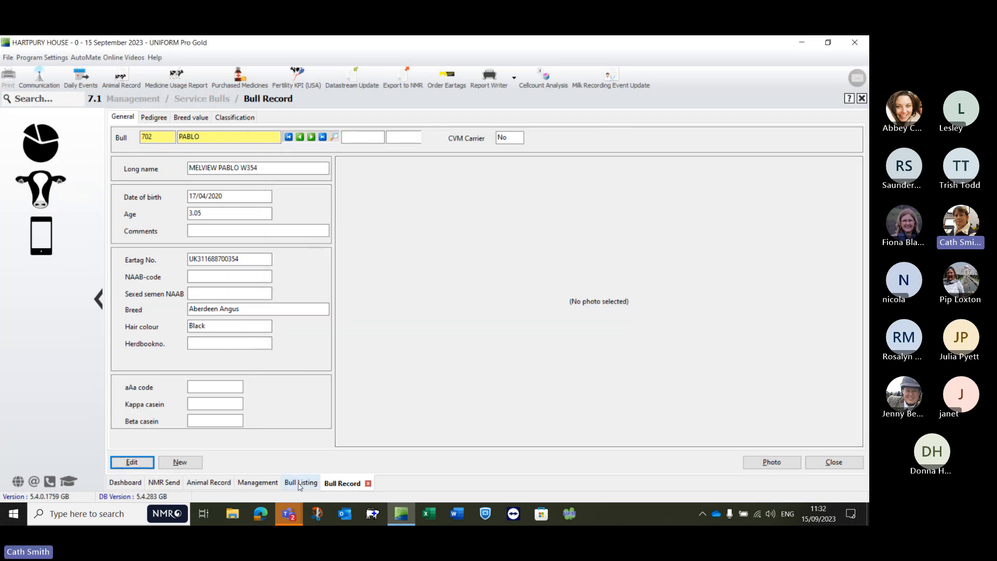
# Step: Check the identification details of bull PENNEY from the Bull Listing, including the Eartag Number, and cancel the edit
pyautogui.click(300, 483)
pyautogui.doubleClick(675, 201)
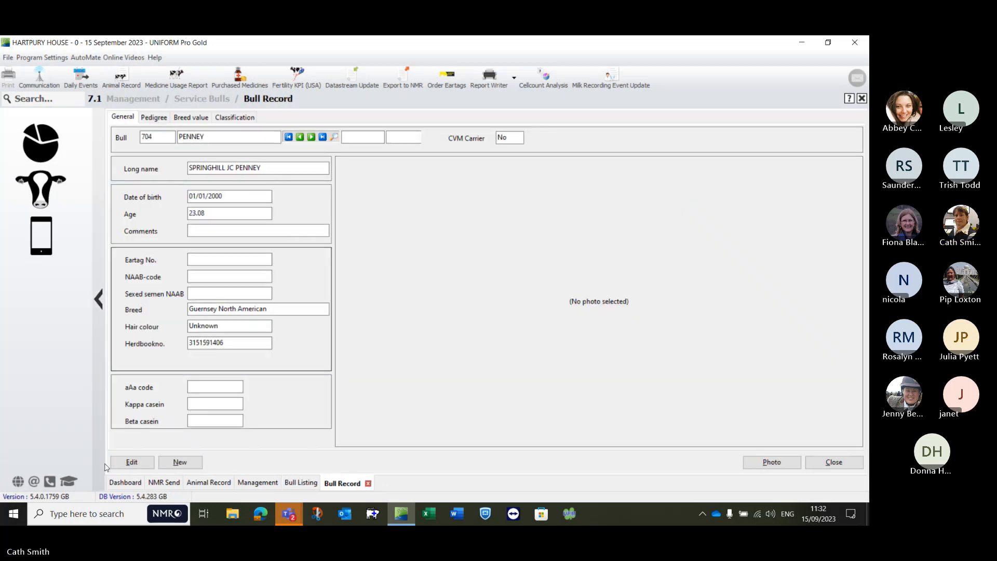
pyautogui.click(131, 462)
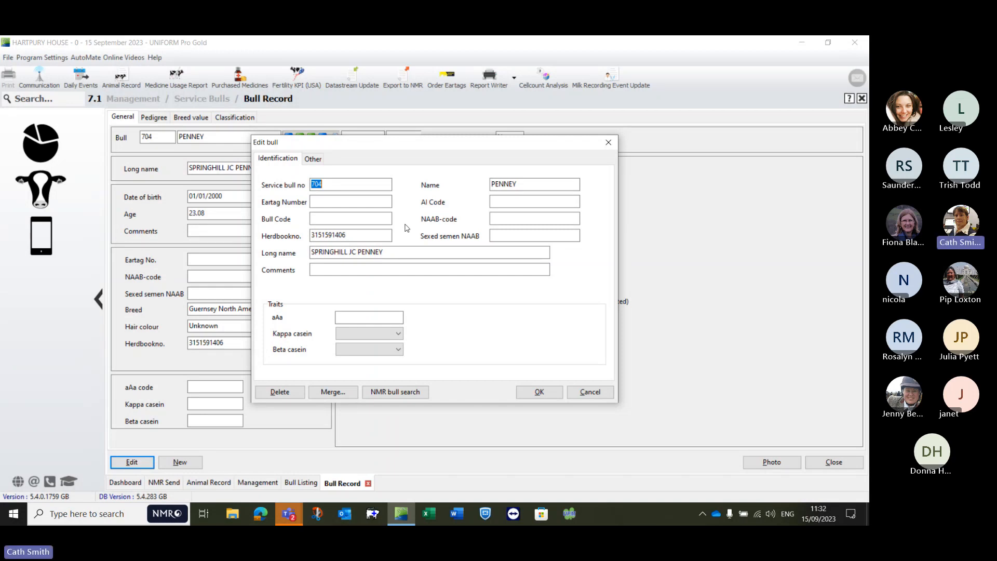
pyautogui.click(369, 201)
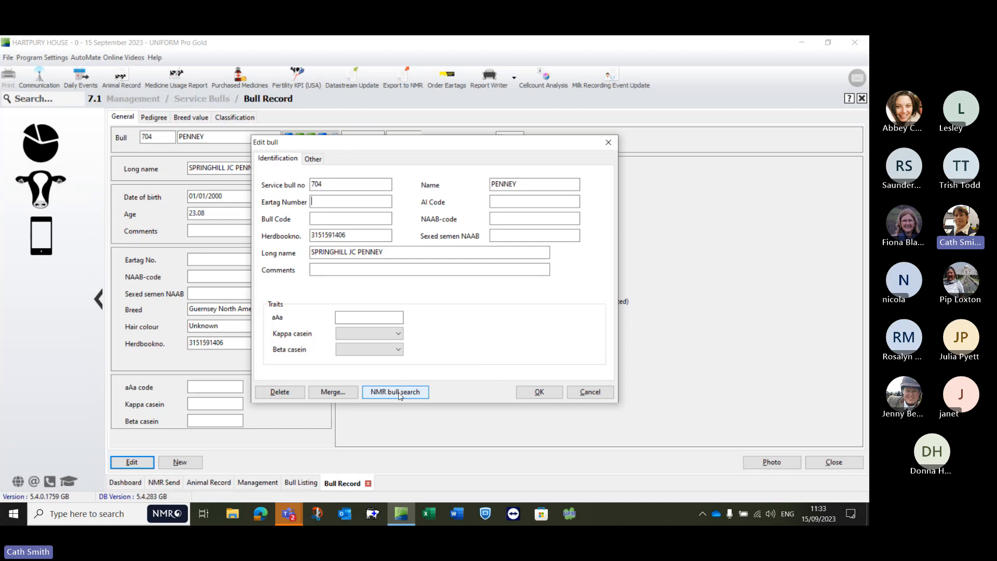
pyautogui.click(589, 392)
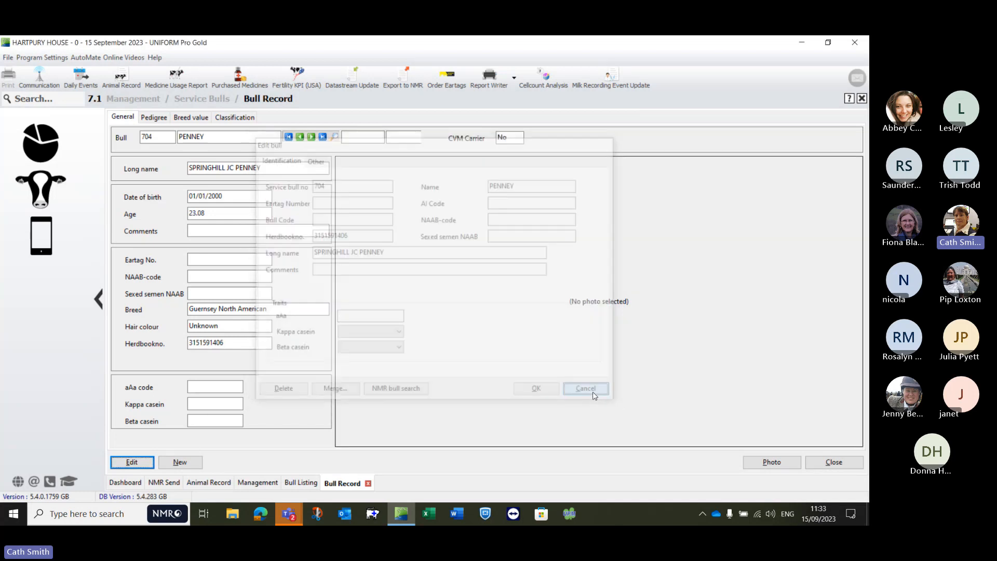
# Step: Start a new bull record and search the NMR bull database for the name jupiter
pyautogui.click(179, 462)
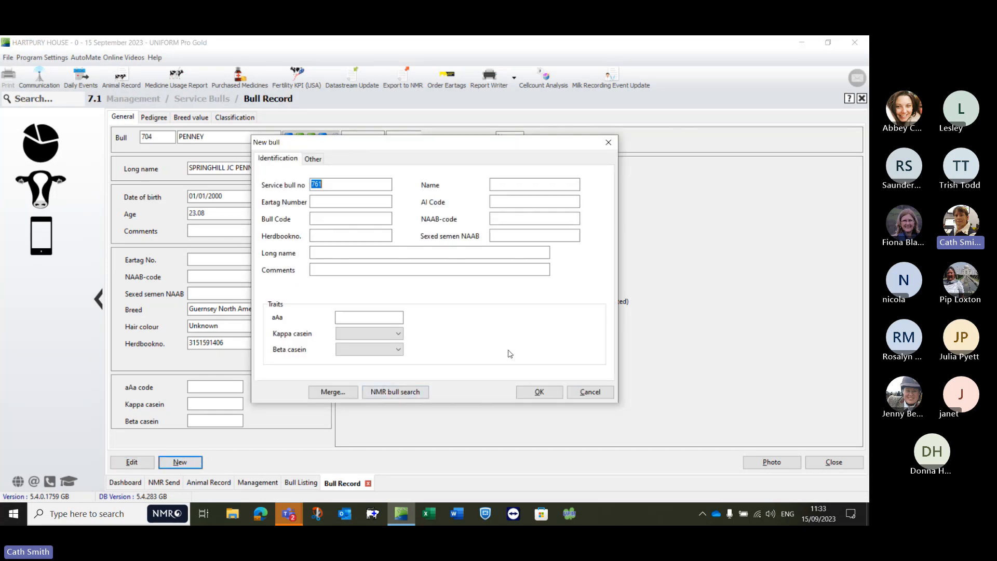
pyautogui.click(386, 395)
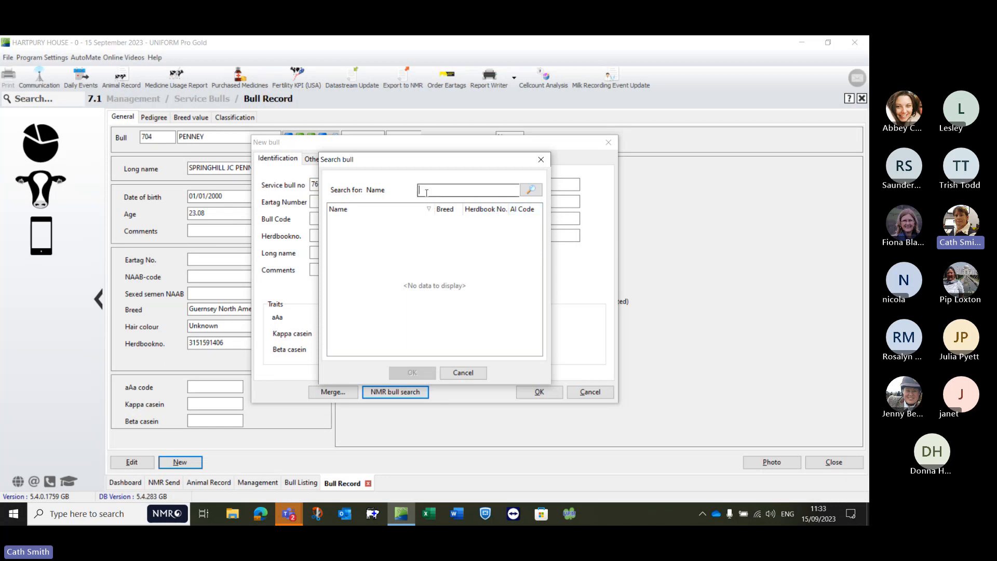
pyautogui.write('jupiter')
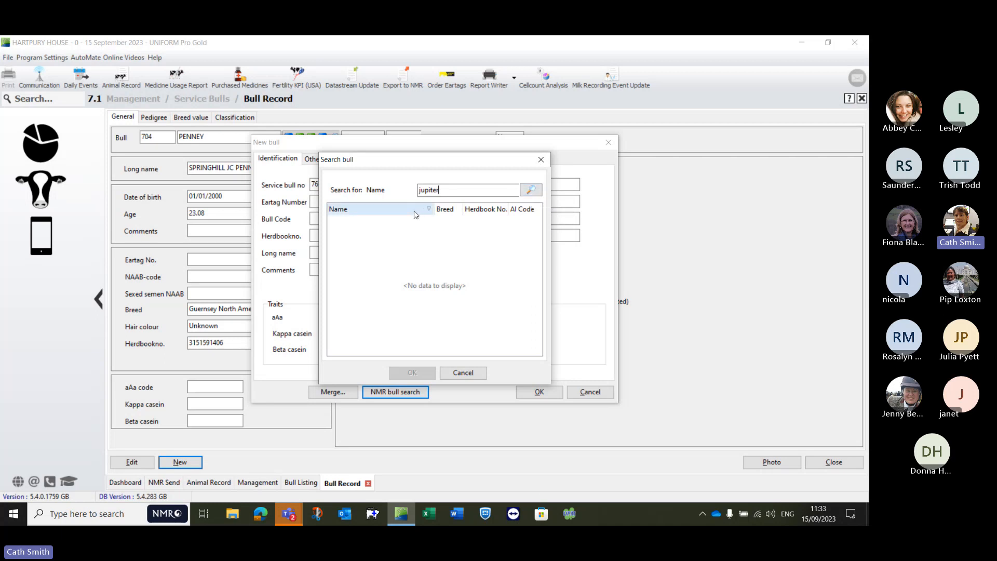
pyautogui.click(530, 190)
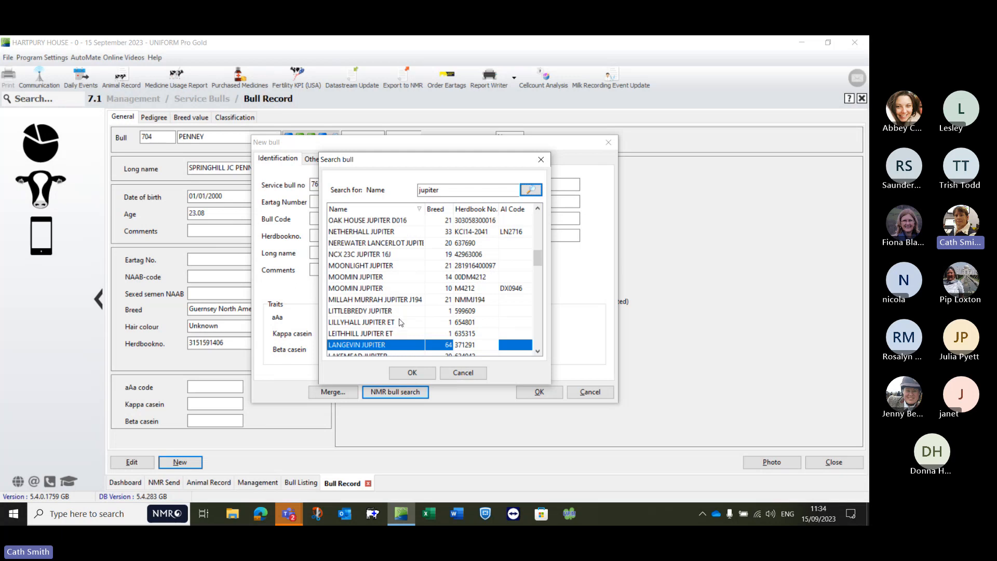
# Step: Find NETHERHALL JUPITER with AI Code LN2716 among the bull search results and load it into the new bull record
pyautogui.click(338, 301)
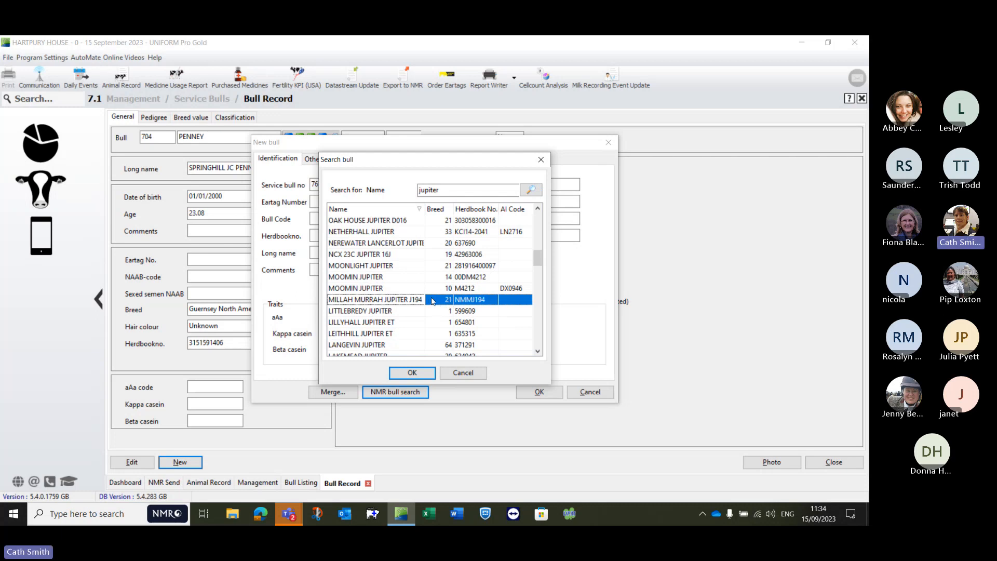
pyautogui.click(425, 233)
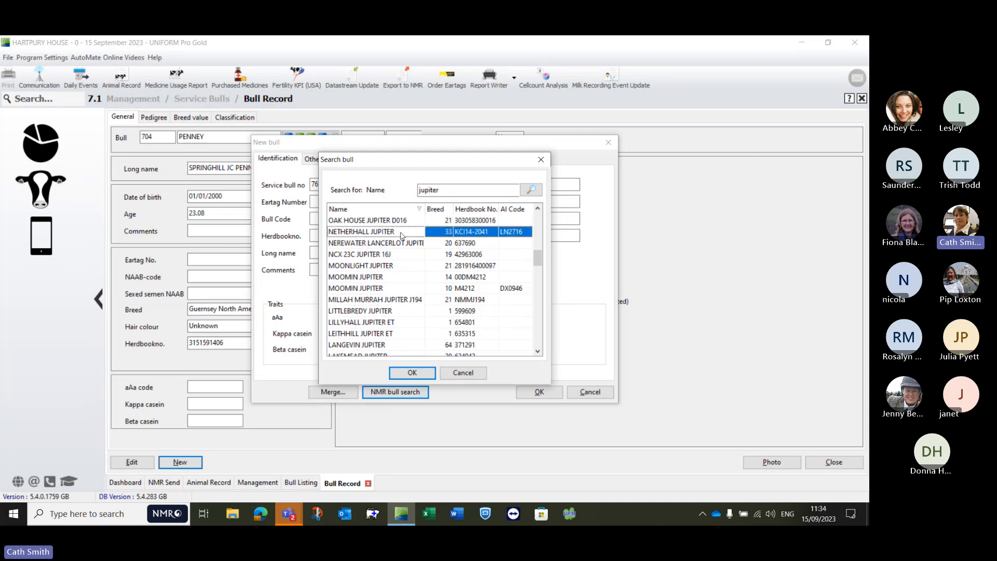
pyautogui.scroll(-4, 393, 327)
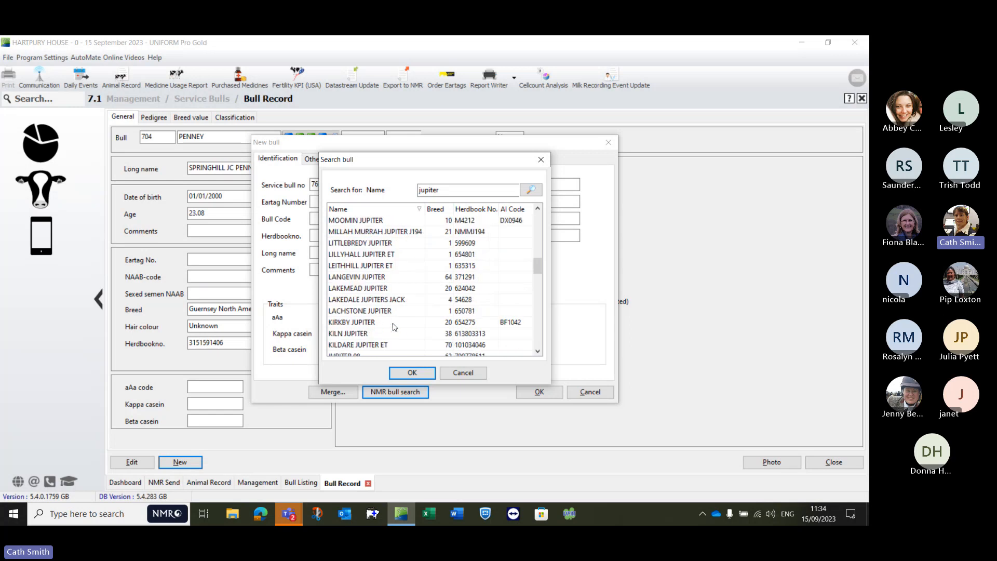
pyautogui.scroll(-3, 393, 325)
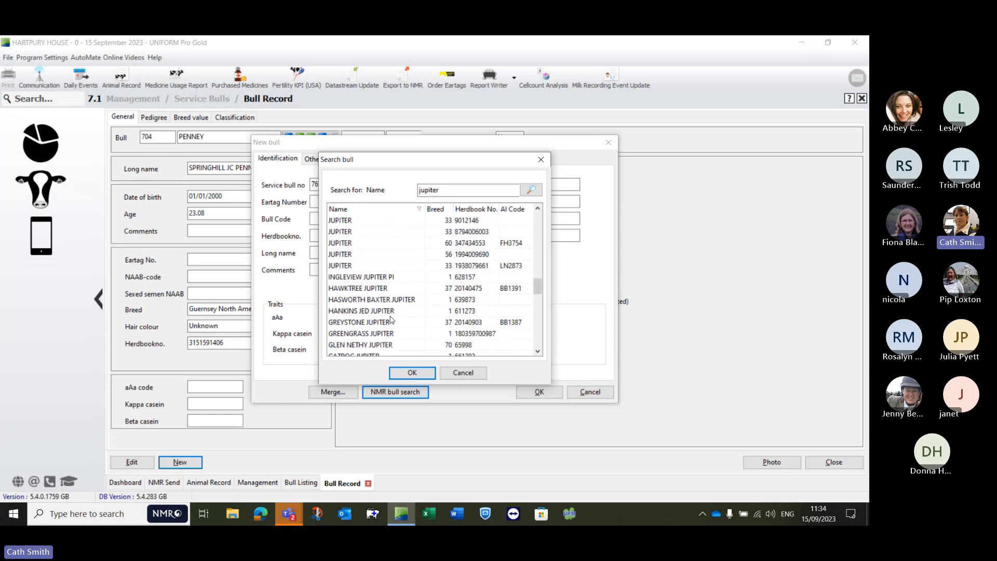
pyautogui.scroll(3, 404, 314)
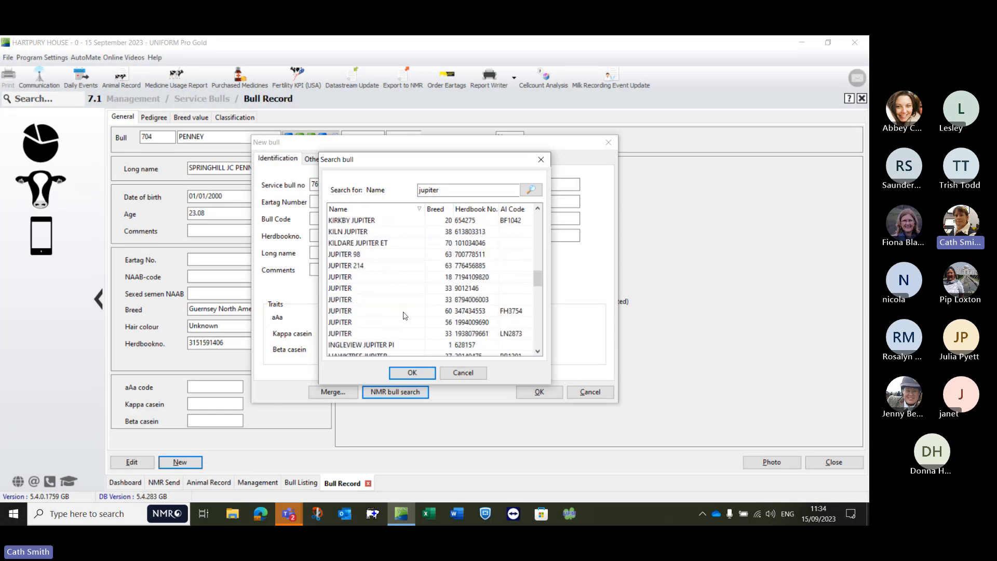
pyautogui.scroll(5, 405, 314)
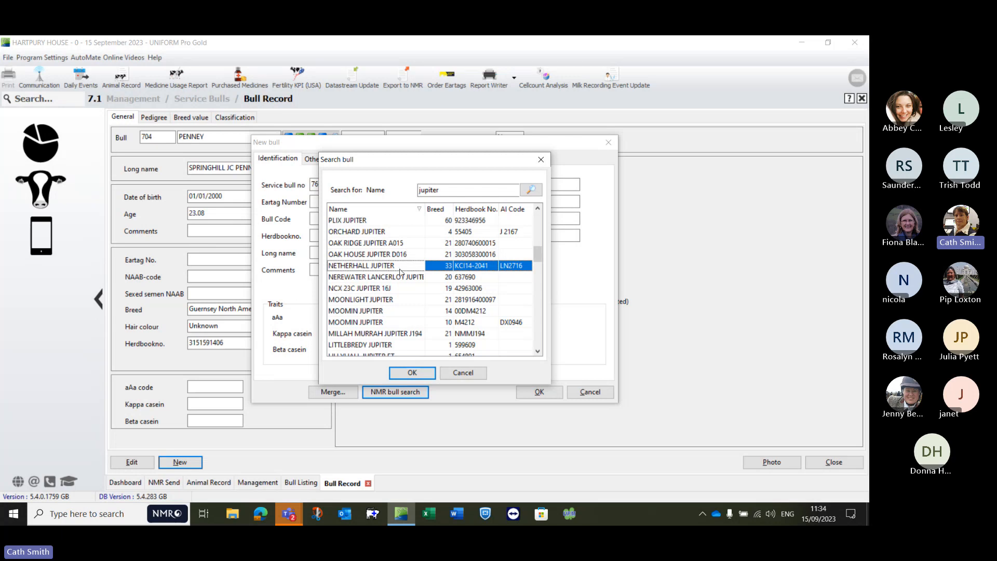
pyautogui.click(407, 373)
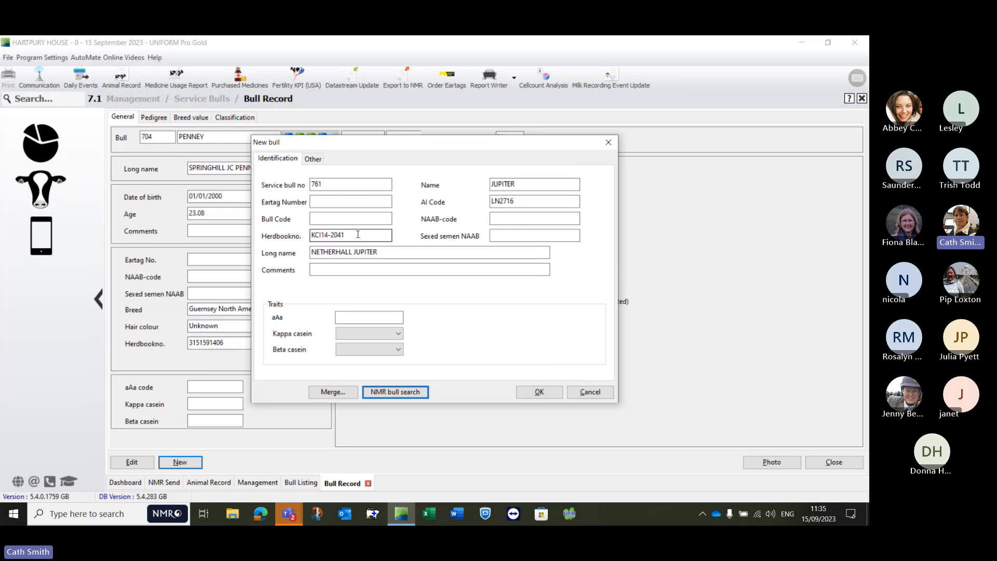
# Step: Check the new bull's breed and identification details, then save the record, accepting the duplicate name JUPITER
pyautogui.click(313, 158)
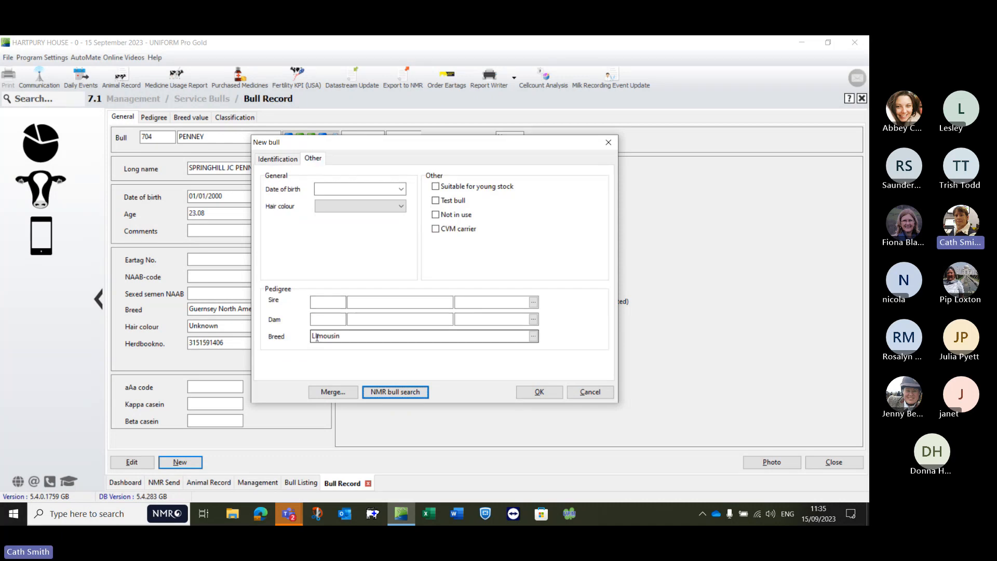
pyautogui.click(275, 159)
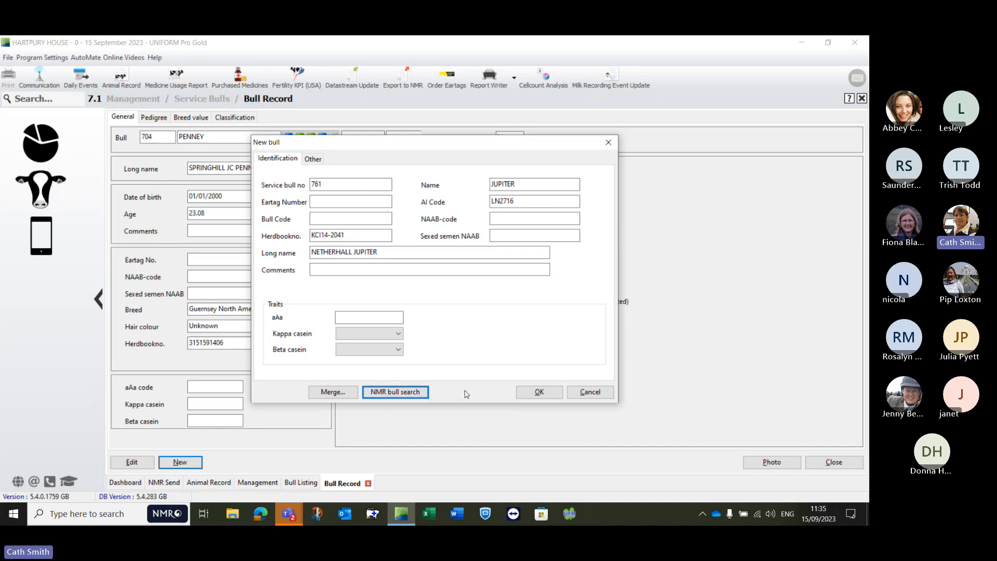
pyautogui.click(530, 394)
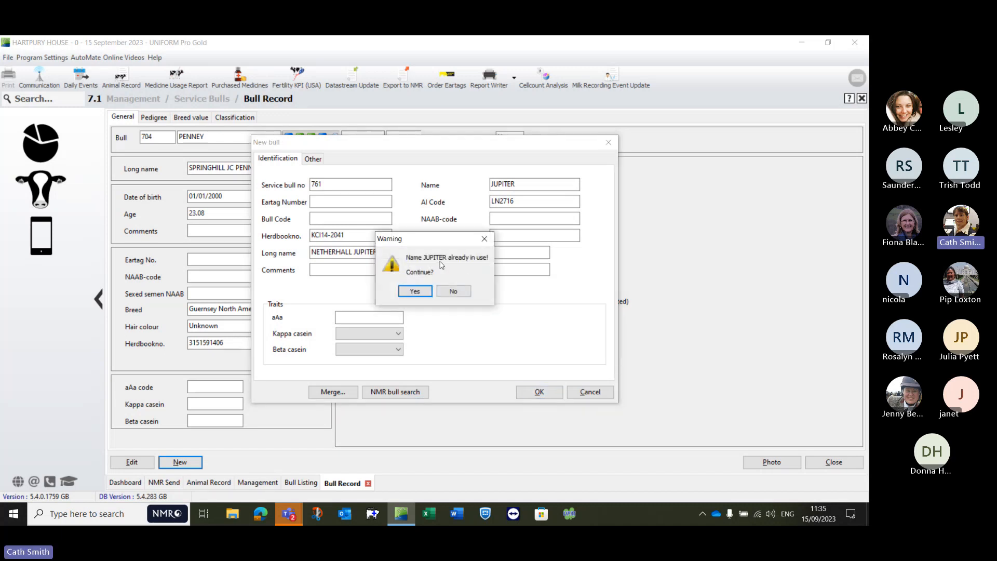
pyautogui.click(415, 292)
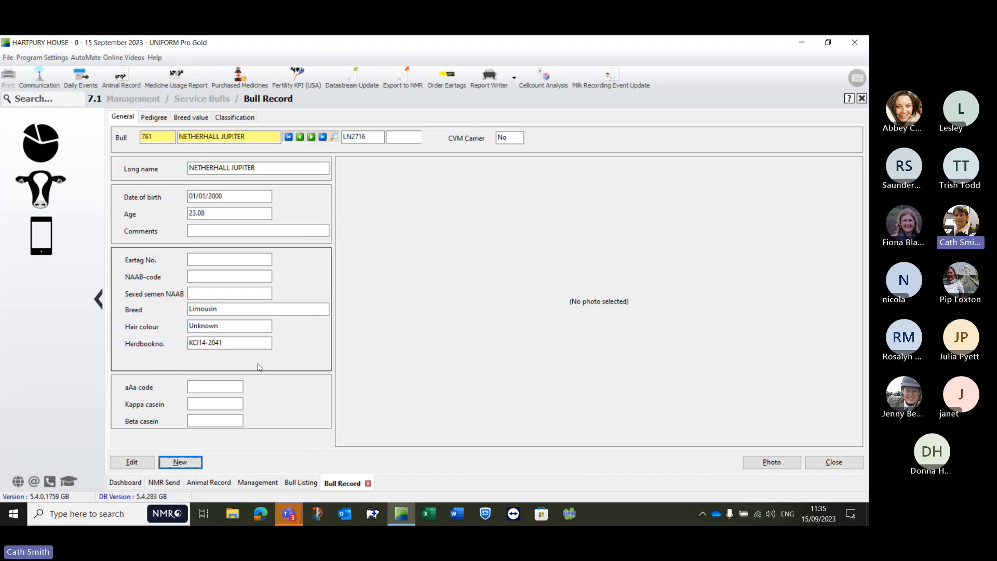
# Step: Close the bull record, Bull Listing, Service Bulls and Animal Record screens and return to the Dashboard
pyautogui.click(861, 99)
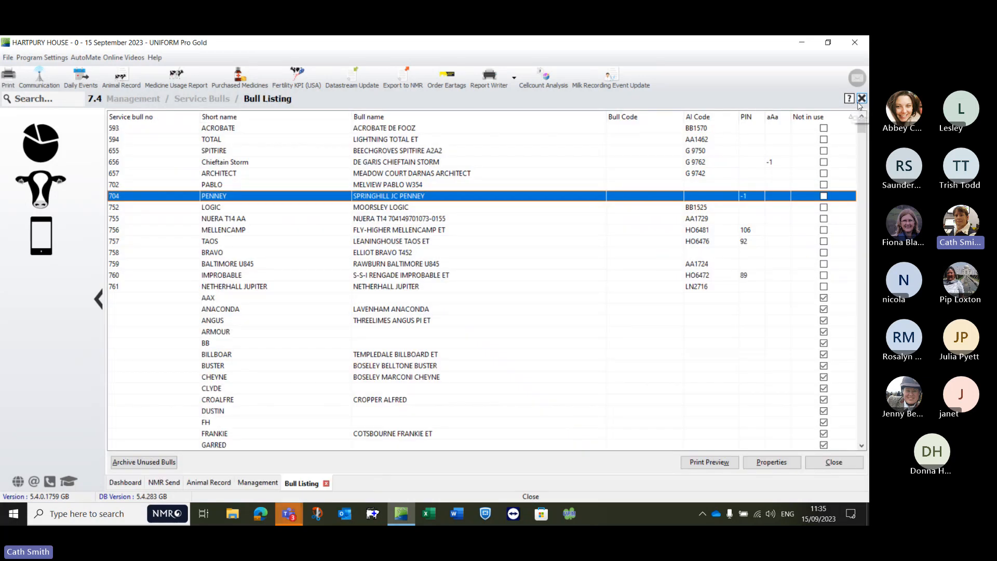
pyautogui.click(861, 100)
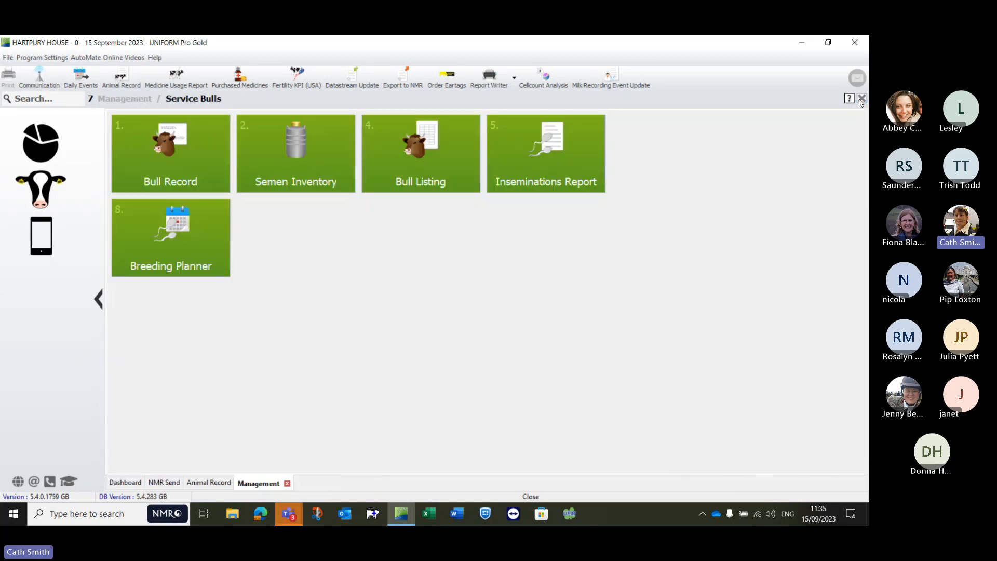
pyautogui.click(861, 99)
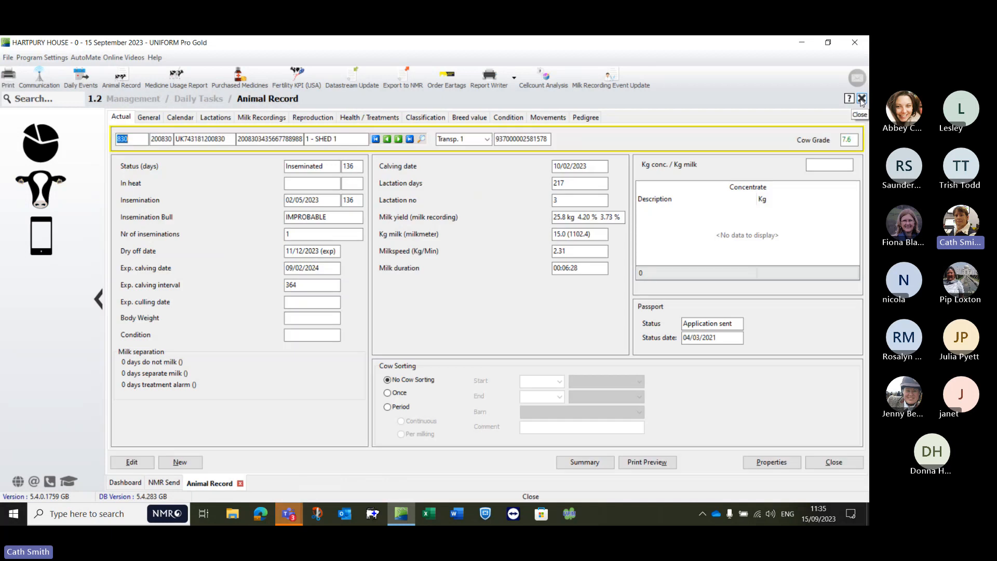
pyautogui.click(861, 98)
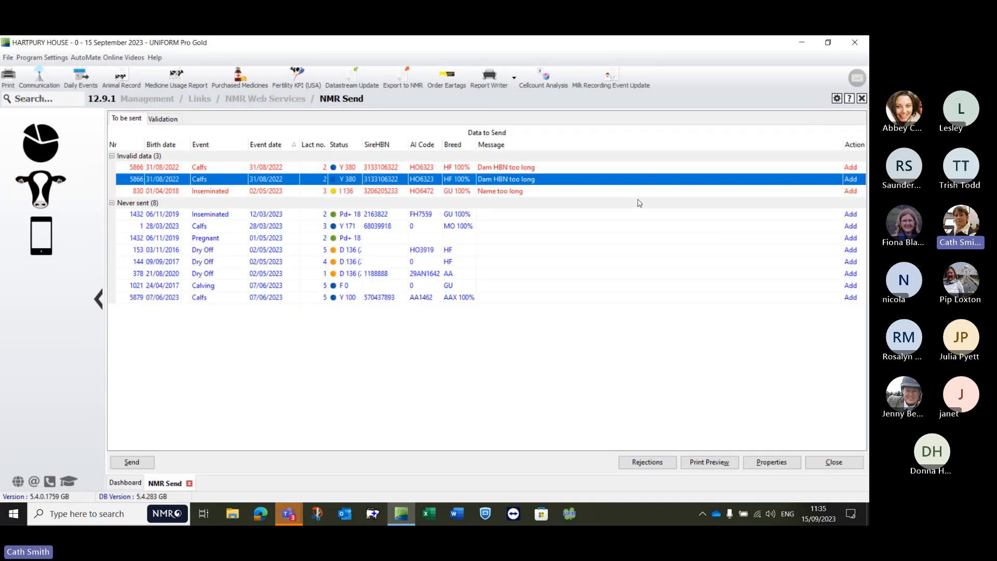
pyautogui.click(125, 482)
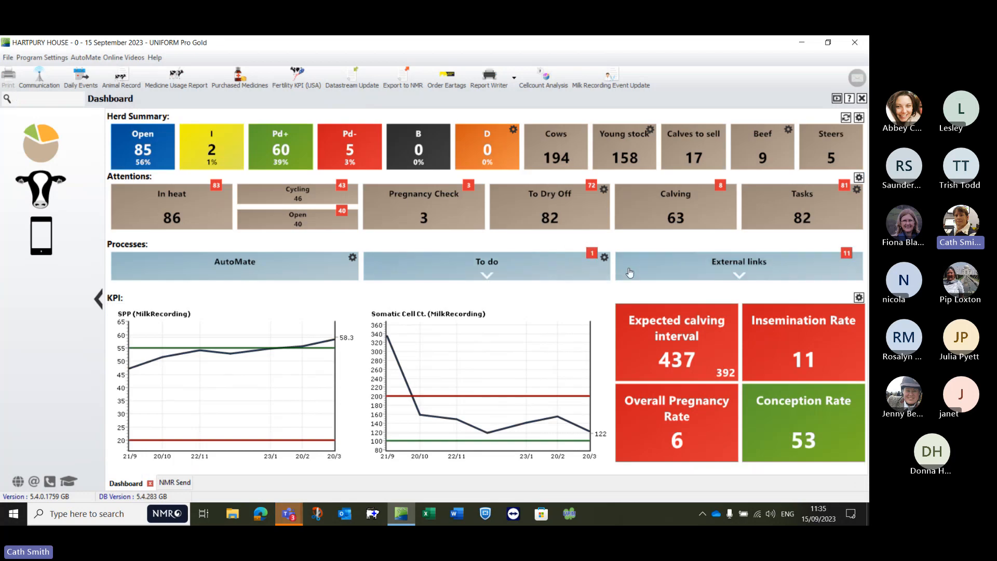
# Step: Open the NMR Web Services messages from the Dashboard's external links and review the Validation and To be sent lists
pyautogui.click(727, 273)
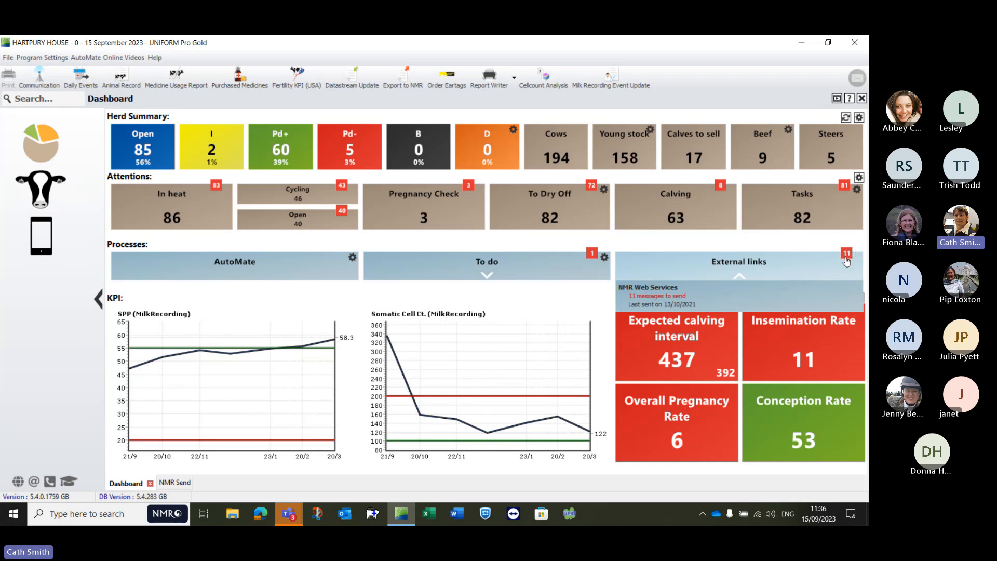
pyautogui.click(662, 296)
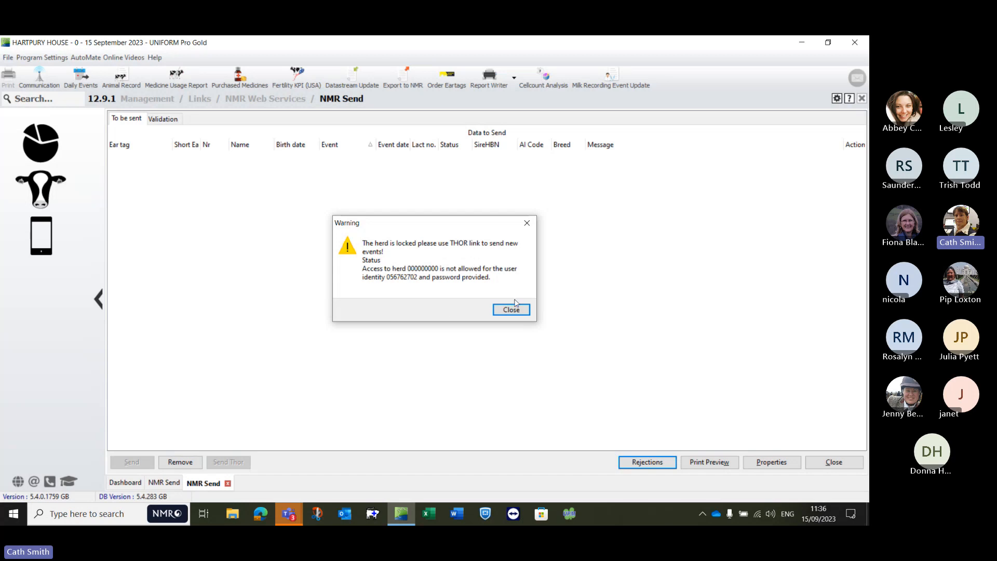
pyautogui.click(504, 311)
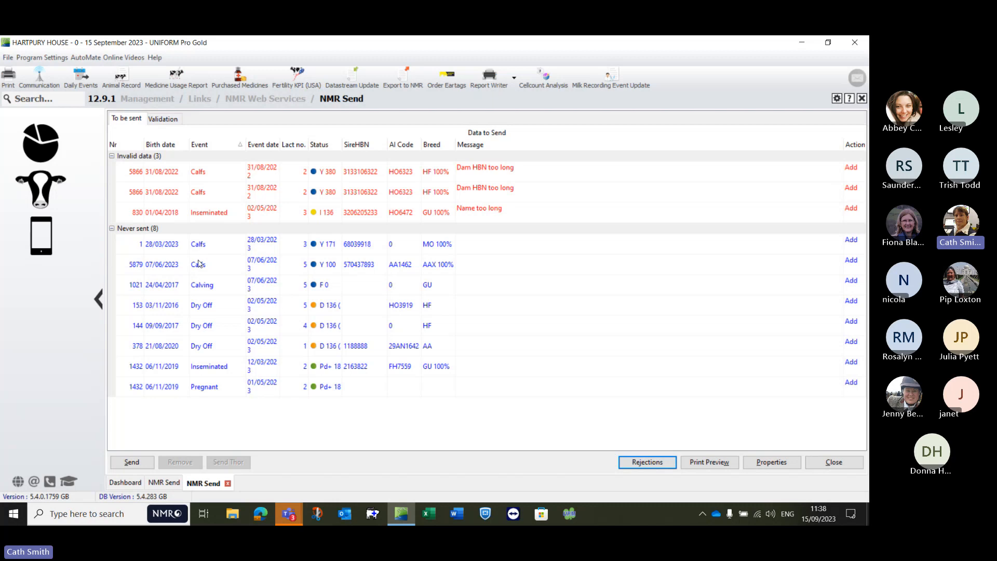
pyautogui.click(163, 121)
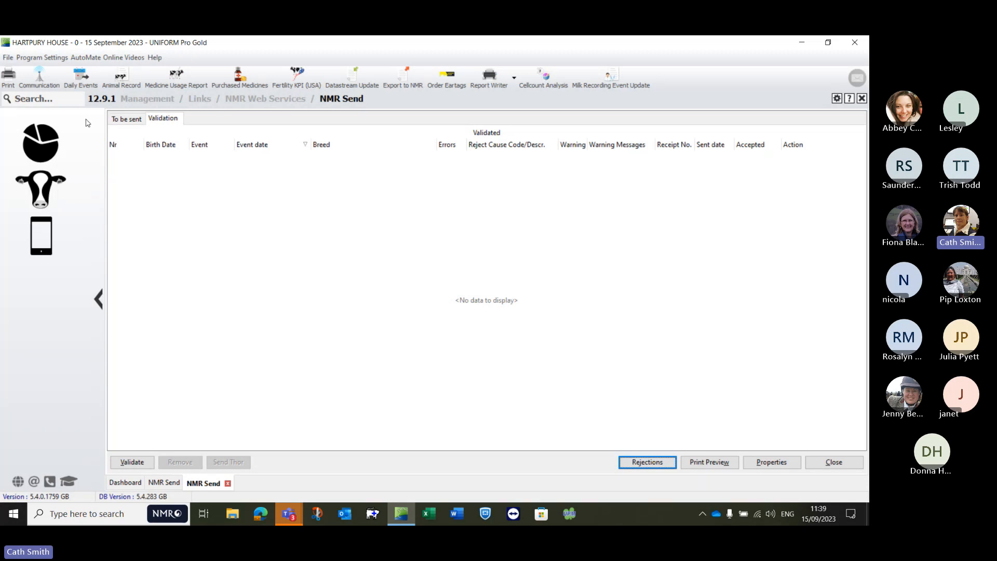
pyautogui.click(124, 119)
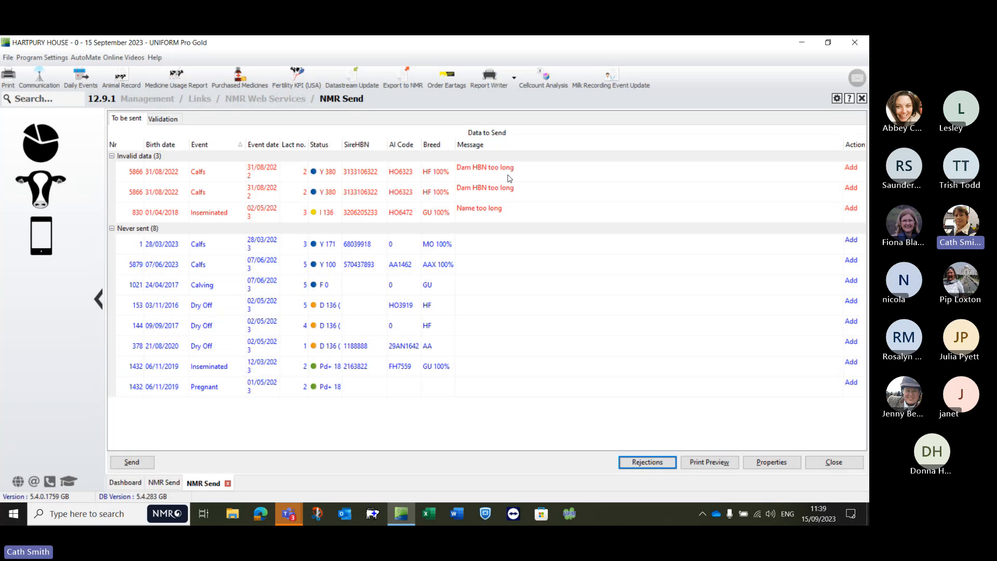
# Step: Open the record of invalid calf 5866 and go through its pedigree to the genetic dam's current details
pyautogui.doubleClick(131, 173)
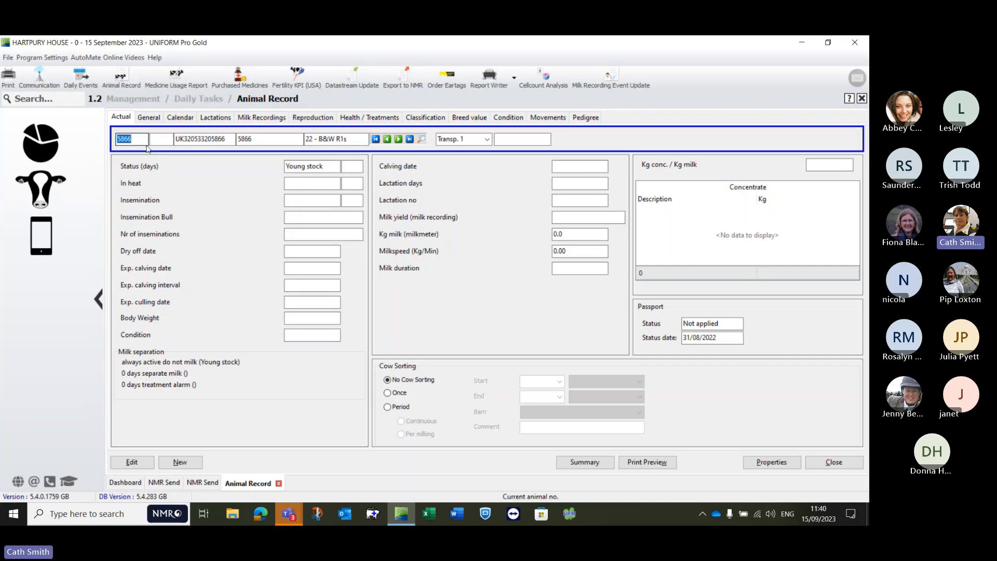
pyautogui.click(586, 118)
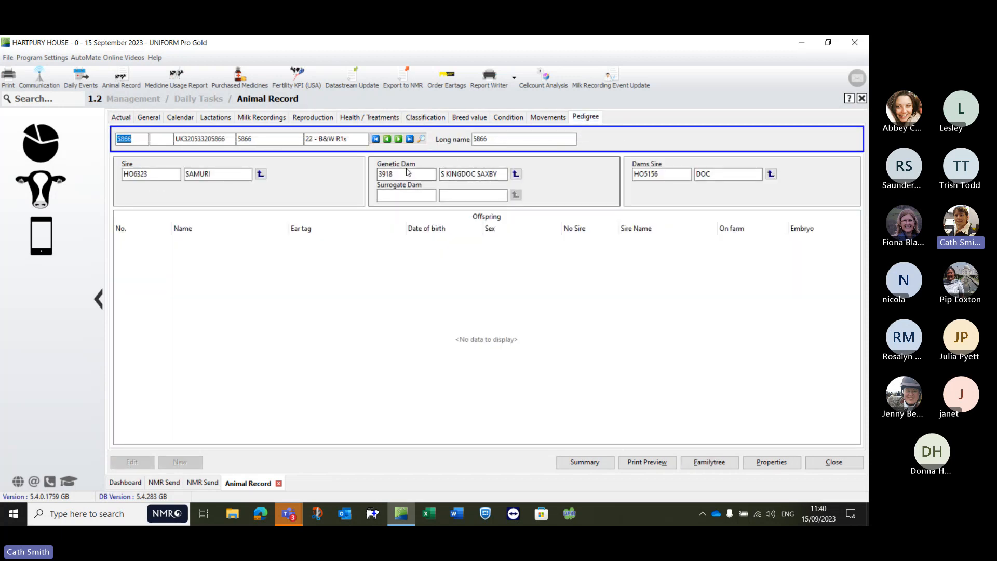
pyautogui.click(517, 175)
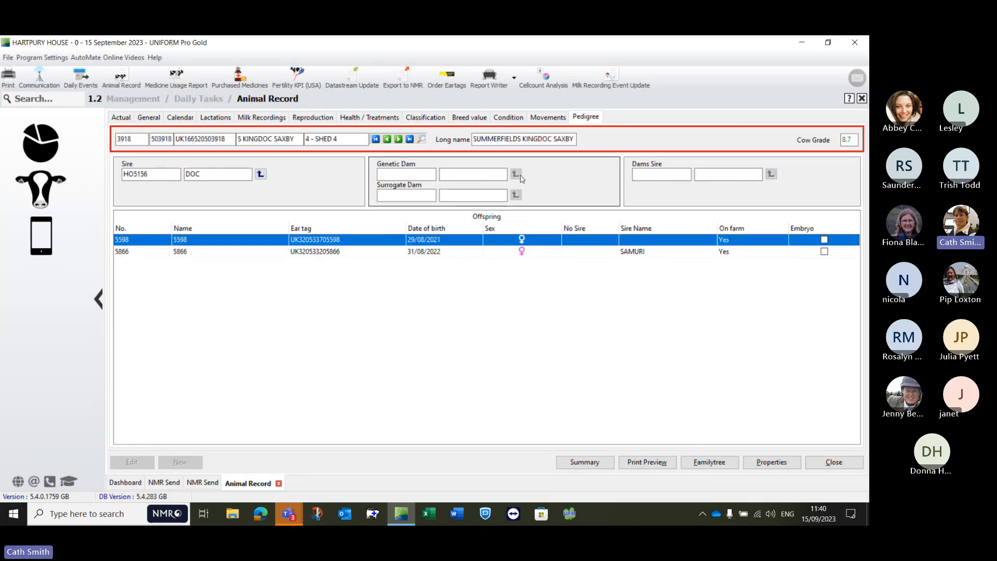
pyautogui.click(116, 119)
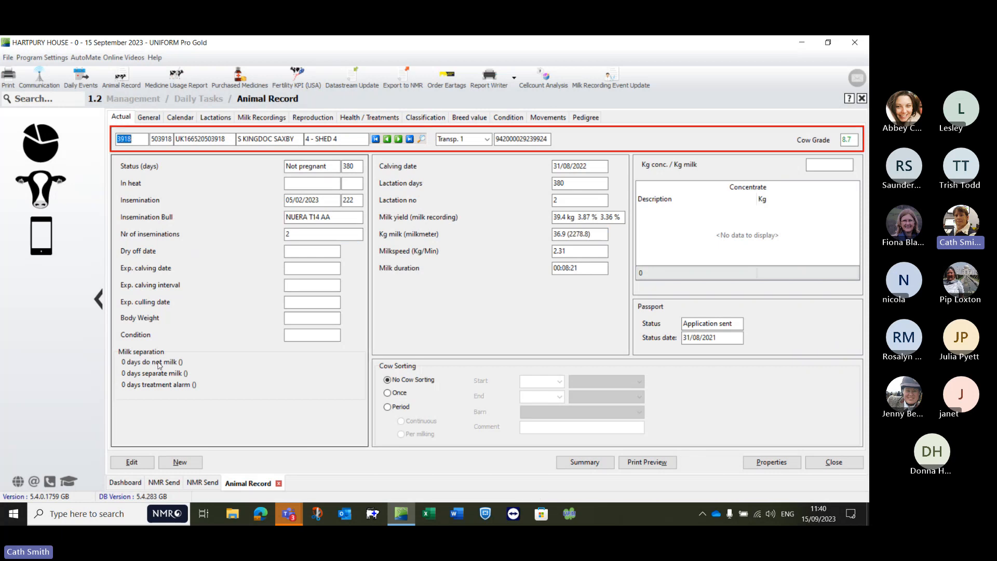
pyautogui.click(121, 462)
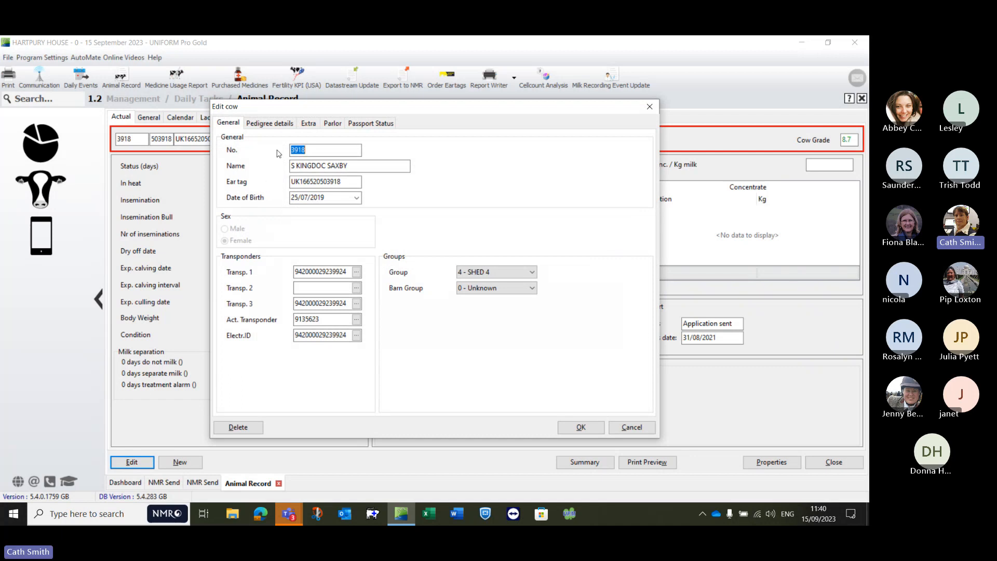
pyautogui.click(284, 124)
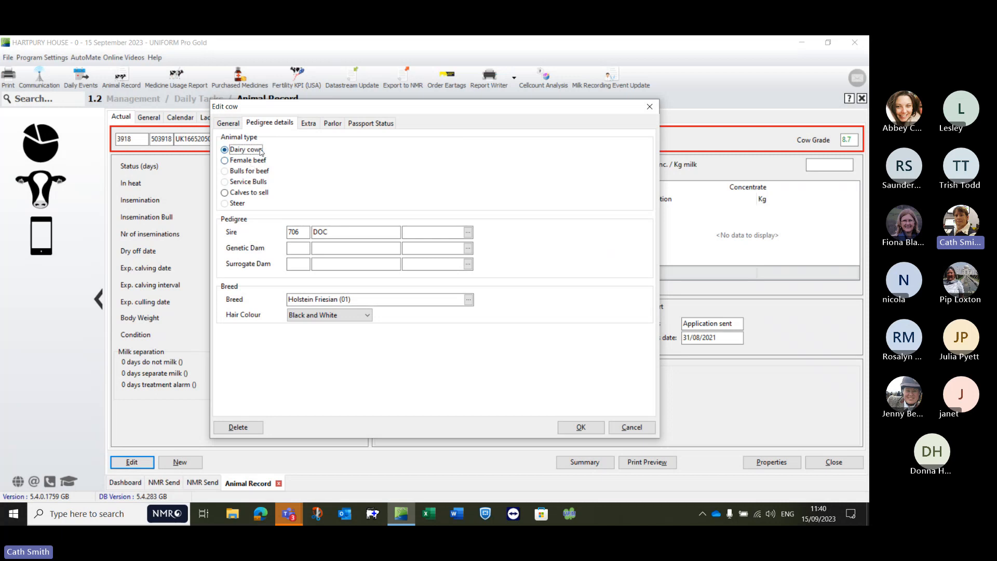
pyautogui.click(309, 124)
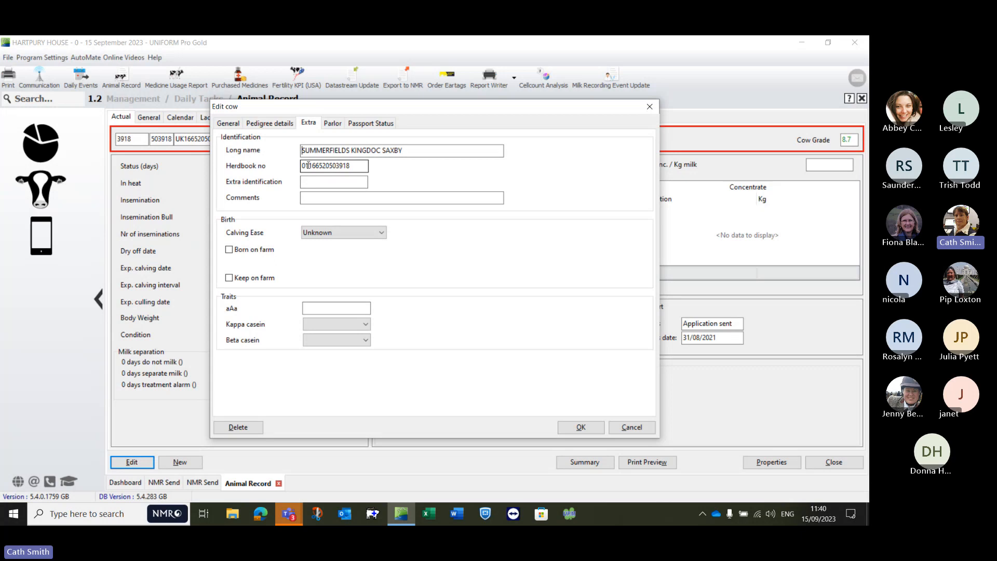
pyautogui.click(307, 166)
pyautogui.press('BackSpace')
pyautogui.press('BackSpace')
pyautogui.click(581, 427)
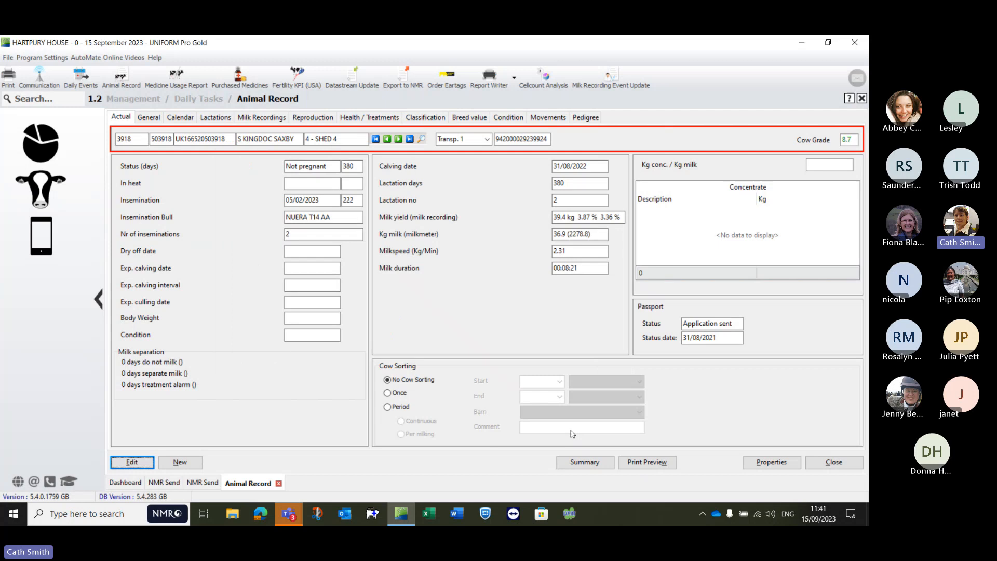
pyautogui.click(281, 483)
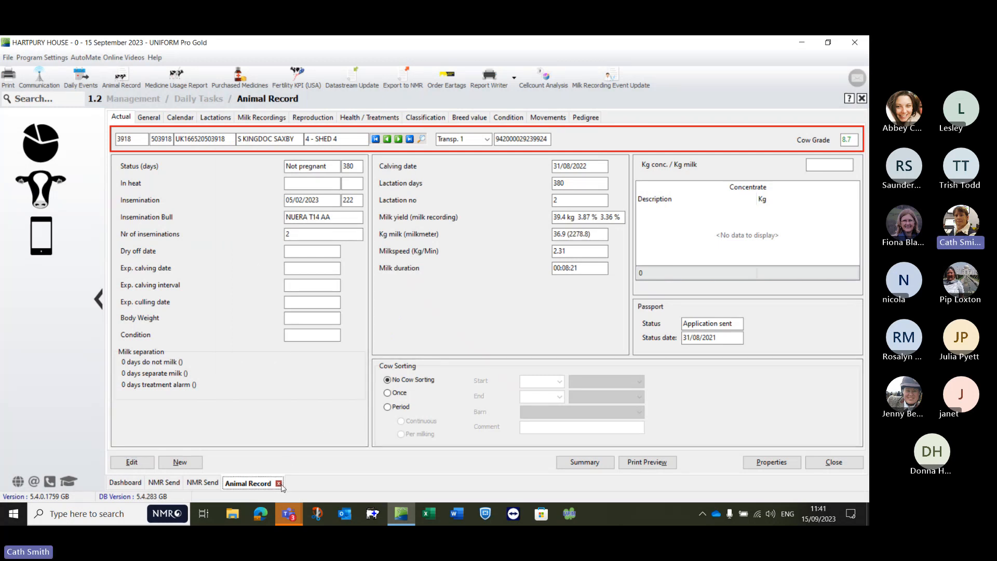
pyautogui.click(280, 483)
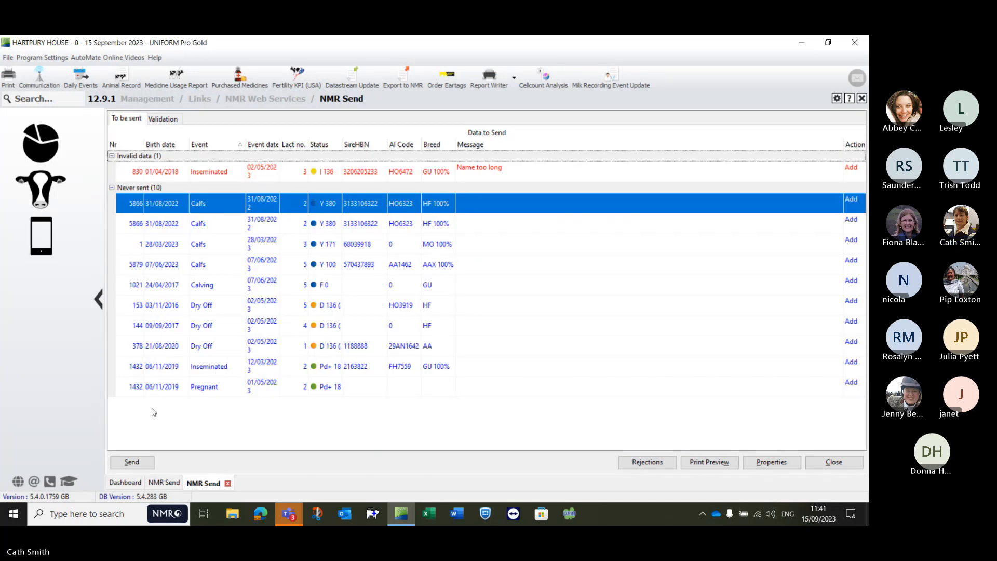
pyautogui.click(162, 393)
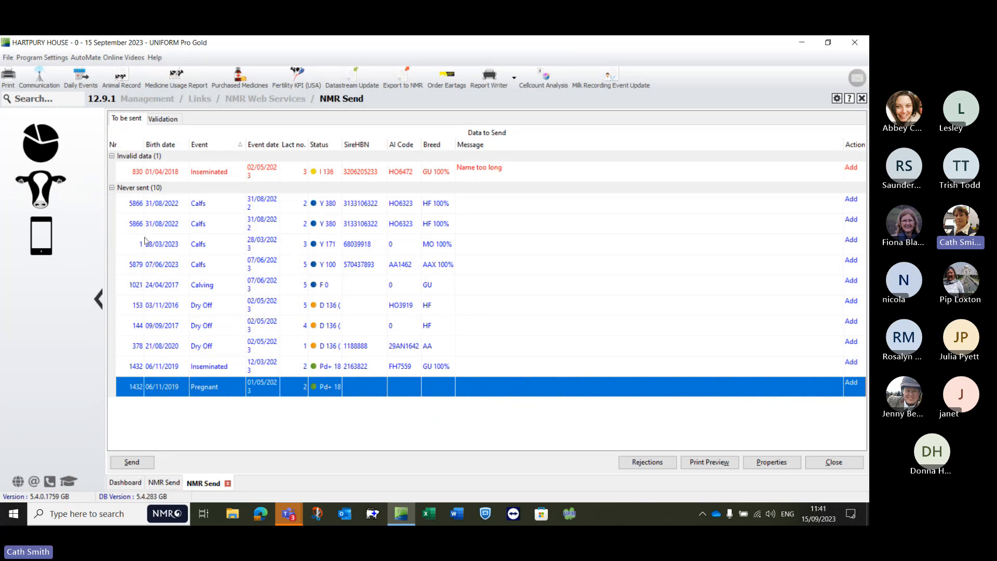
pyautogui.doubleClick(129, 171)
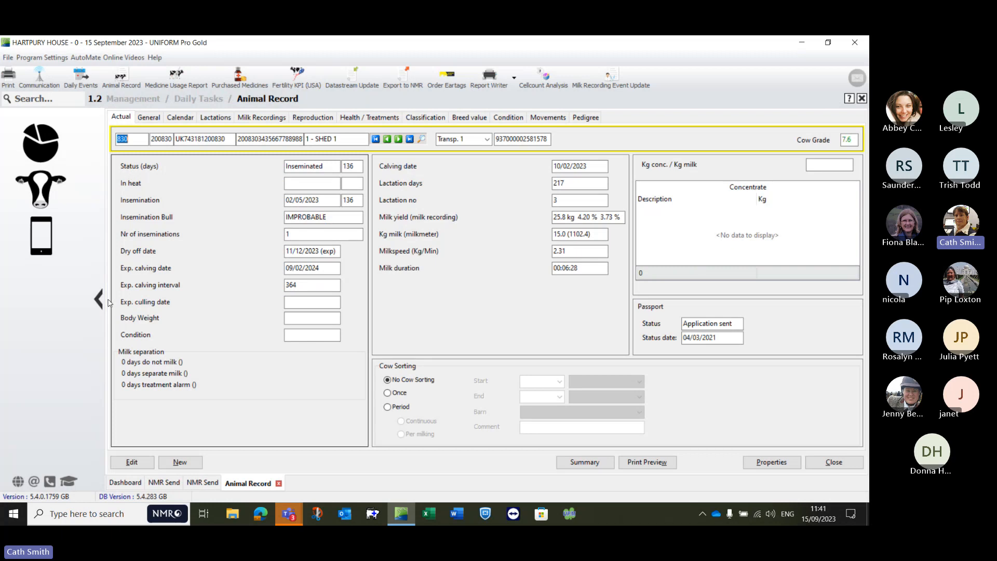
pyautogui.click(123, 462)
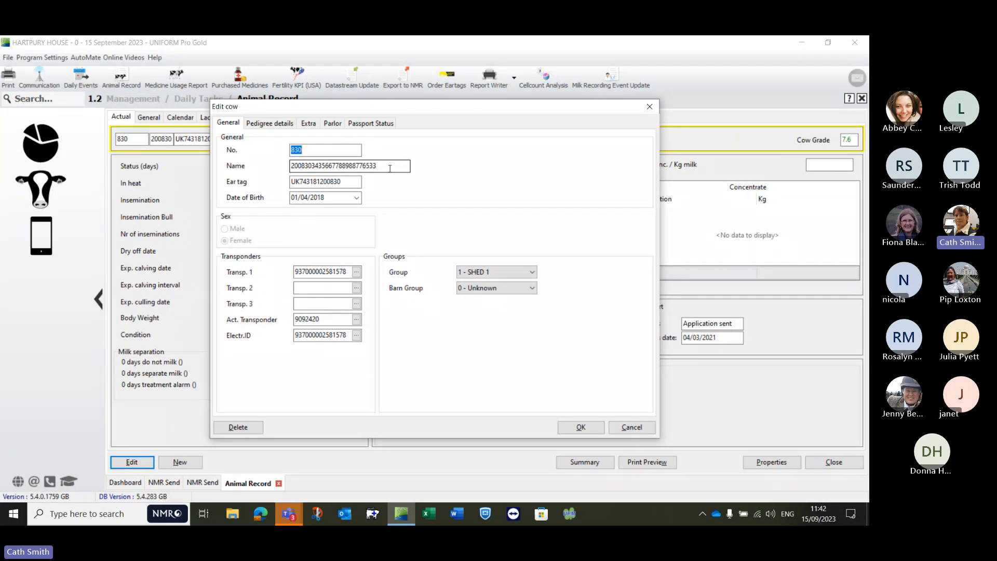
pyautogui.click(383, 166)
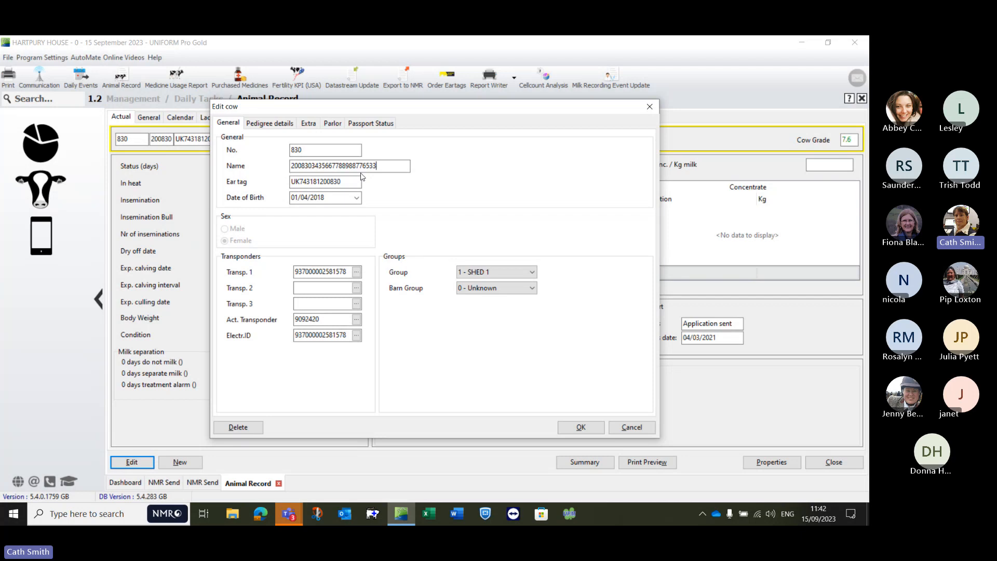
pyautogui.press('BackSpace')
pyautogui.press('BackSpace')
pyautogui.press('BackSpace')
pyautogui.press('BackSpace')
pyautogui.press('BackSpace')
pyautogui.press('BackSpace')
pyautogui.press('BackSpace')
pyautogui.press('BackSpace')
pyautogui.press('BackSpace')
pyautogui.press('BackSpace')
pyautogui.press('BackSpace')
pyautogui.press('BackSpace')
pyautogui.press('BackSpace')
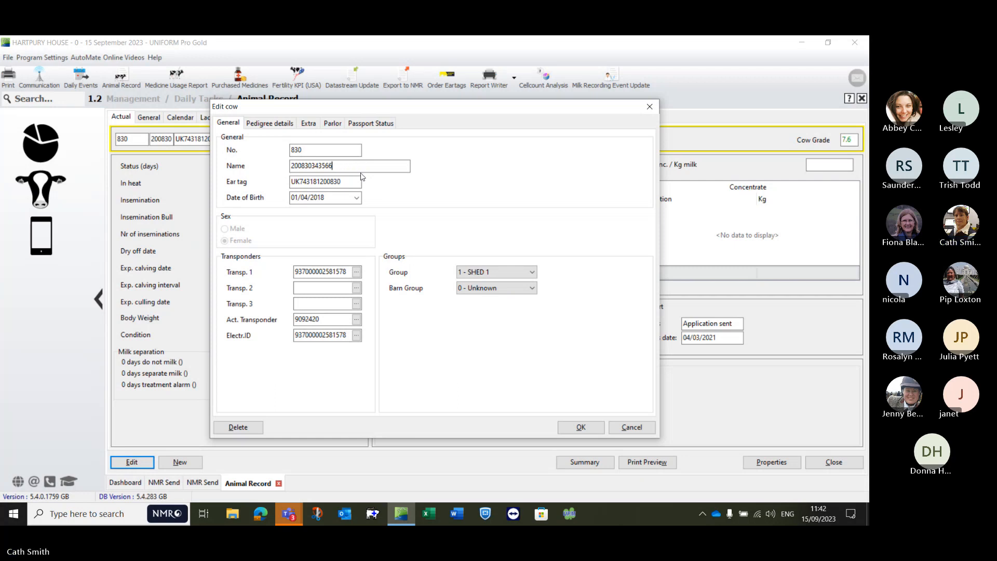
# Step: Check the cow's long name and herdbook number, save the edited record, and close it to return to the NMR Send list
pyautogui.click(309, 124)
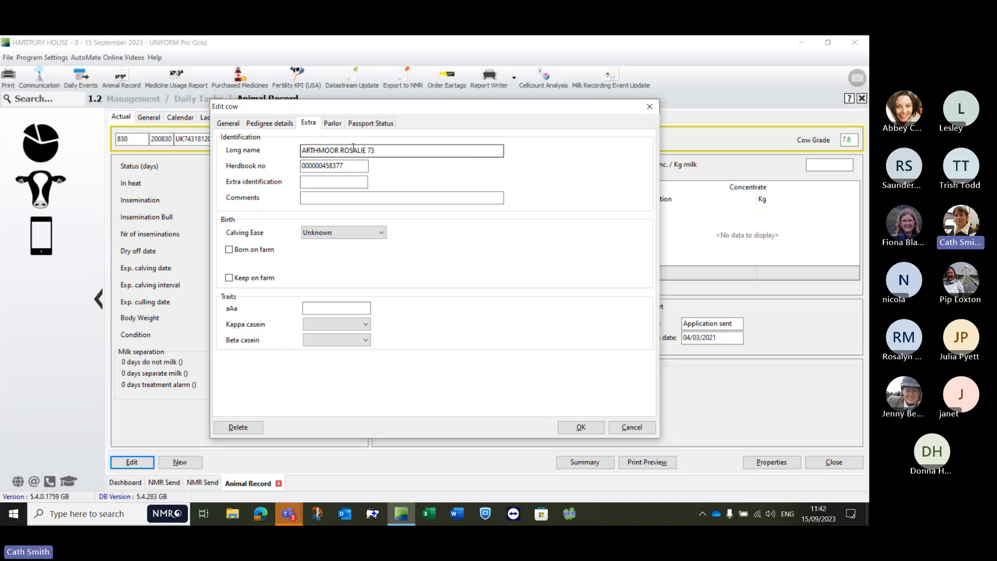
pyautogui.click(318, 166)
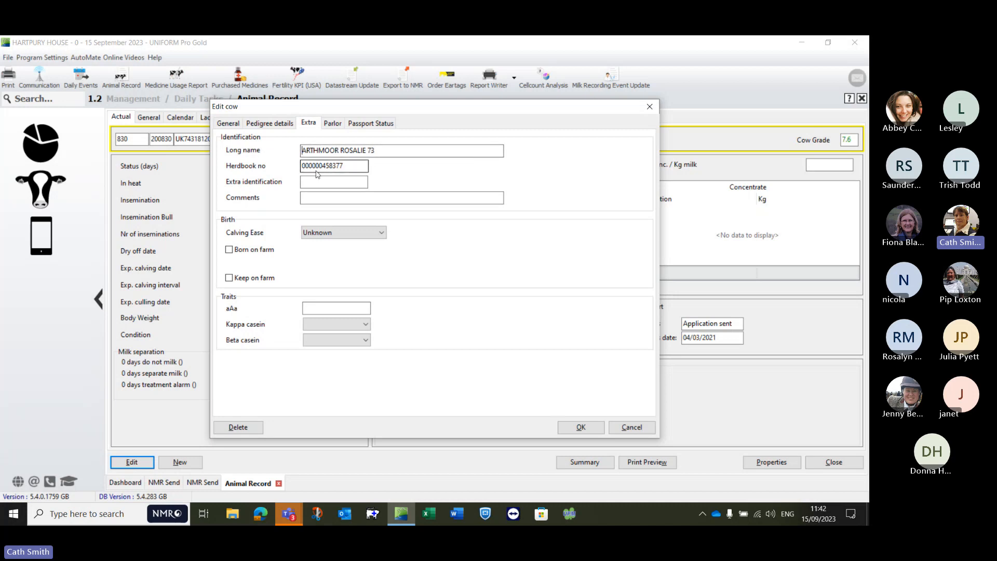
pyautogui.click(229, 124)
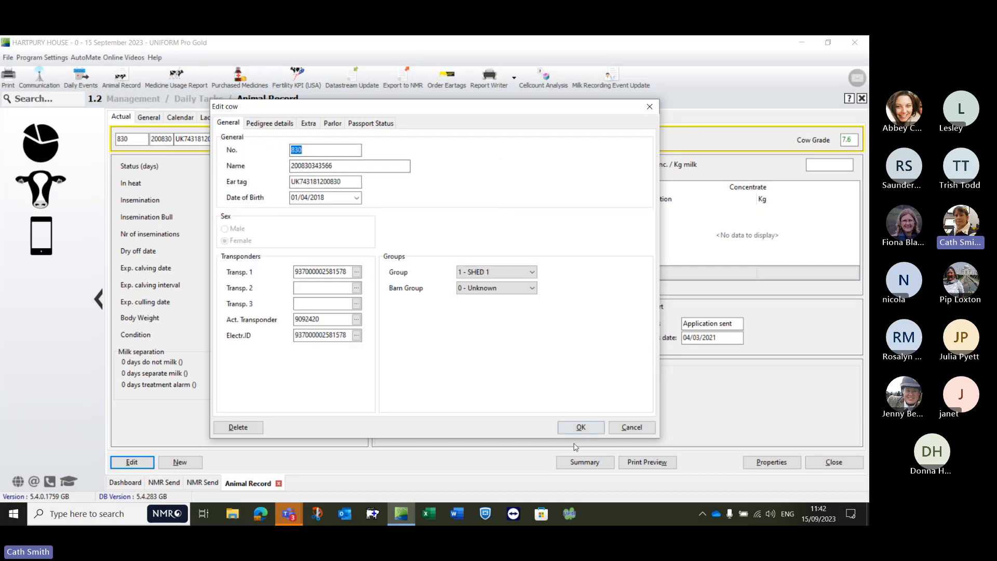
pyautogui.click(564, 429)
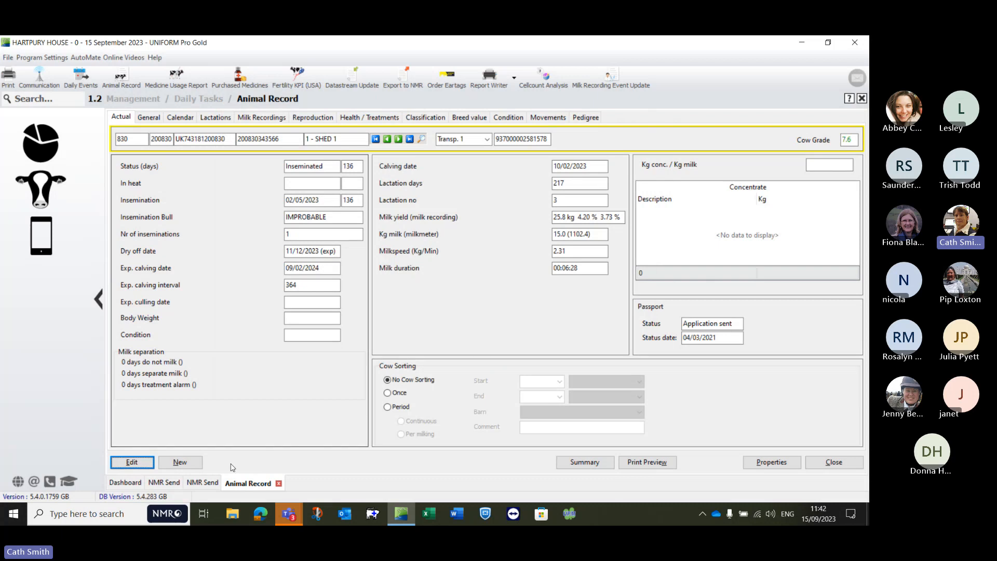
pyautogui.click(280, 482)
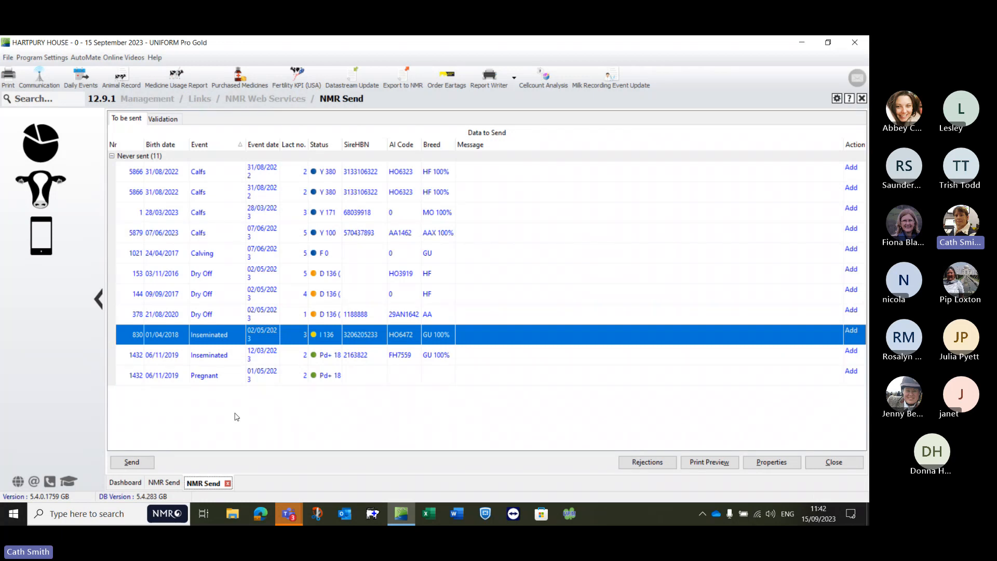
# Step: Preview the NMR Send rejections report and close it
pyautogui.click(149, 359)
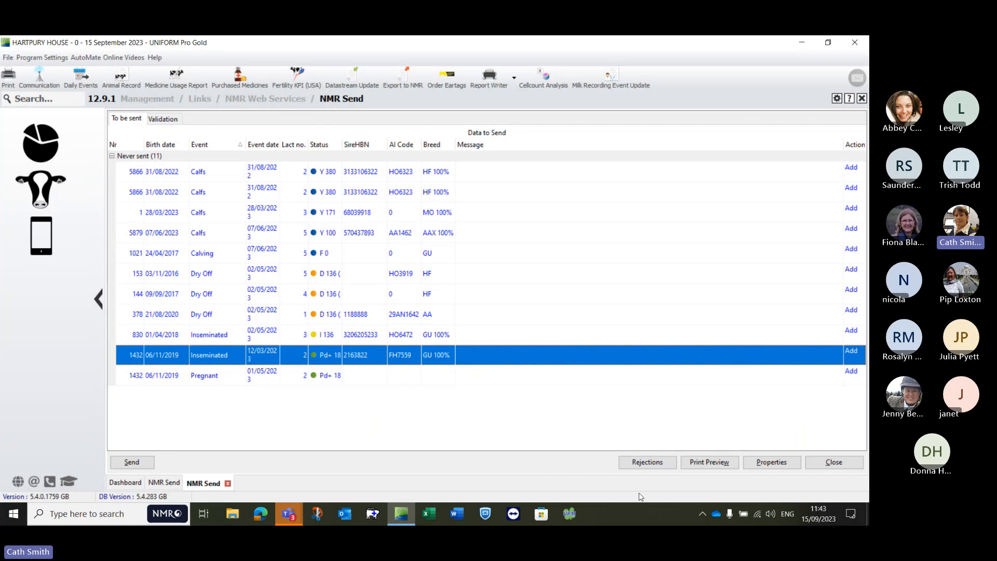
pyautogui.click(647, 464)
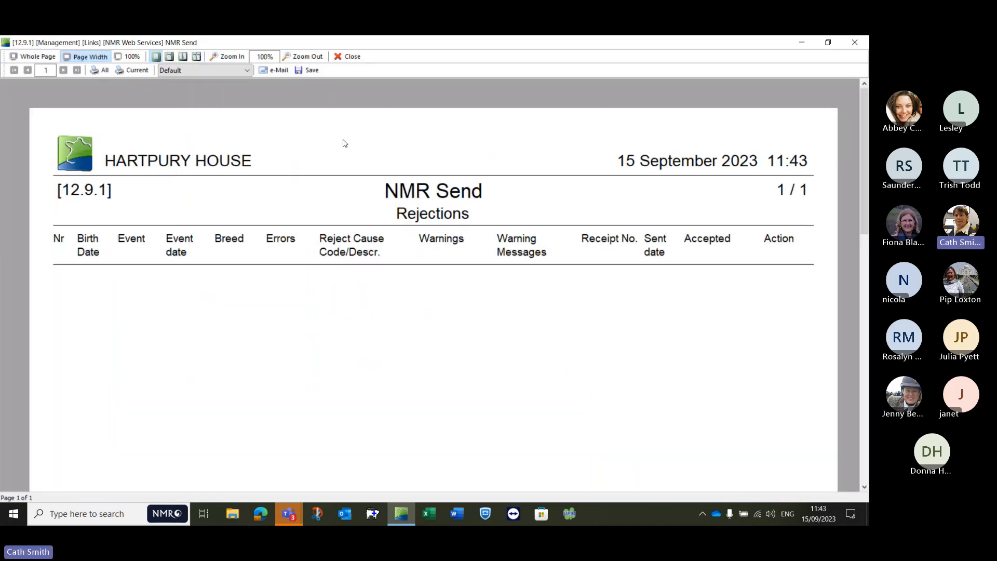
pyautogui.click(348, 56)
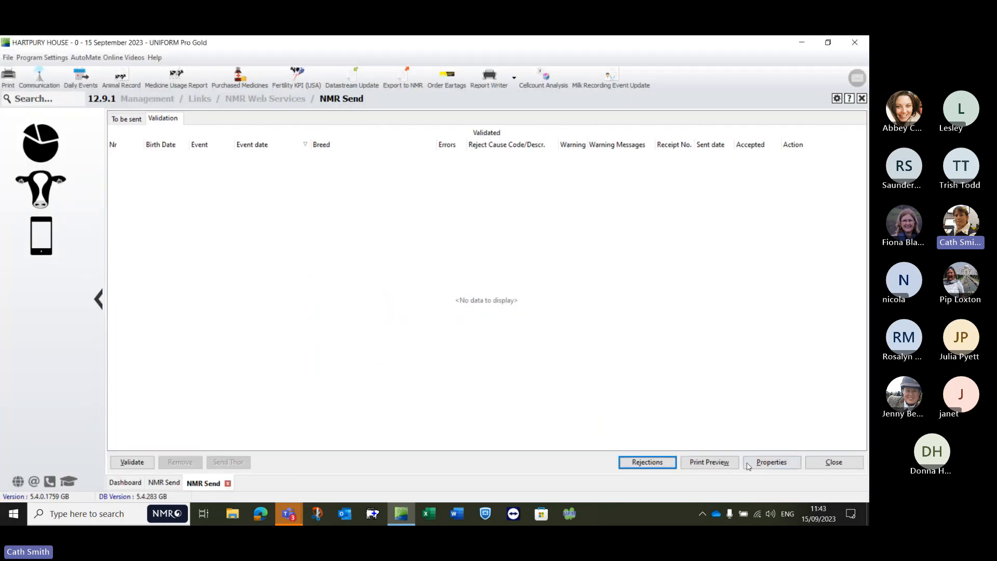
# Step: View the general NMR Send settings, cancel them, and close both NMR Send screens to return to the Dashboard
pyautogui.click(766, 463)
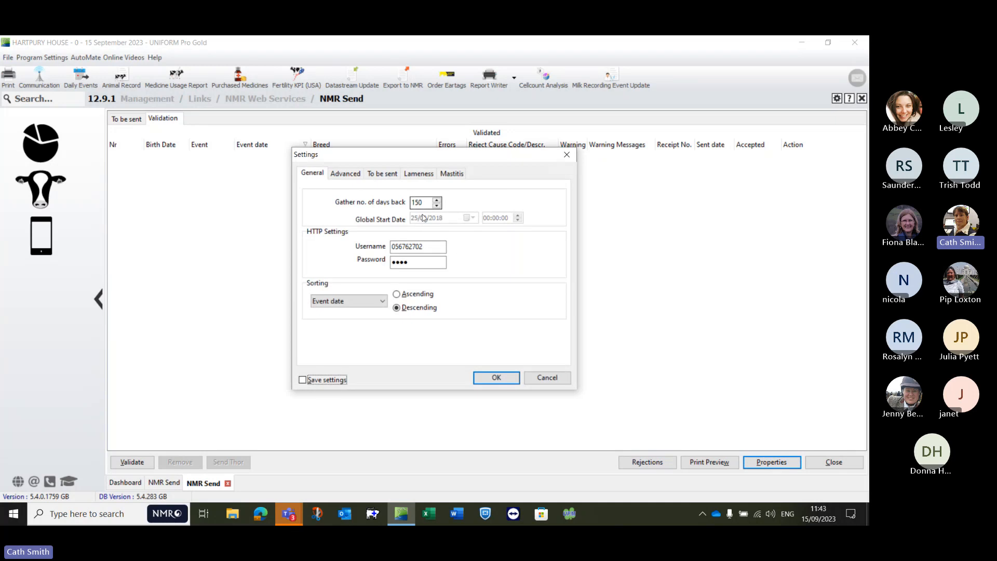
pyautogui.click(543, 380)
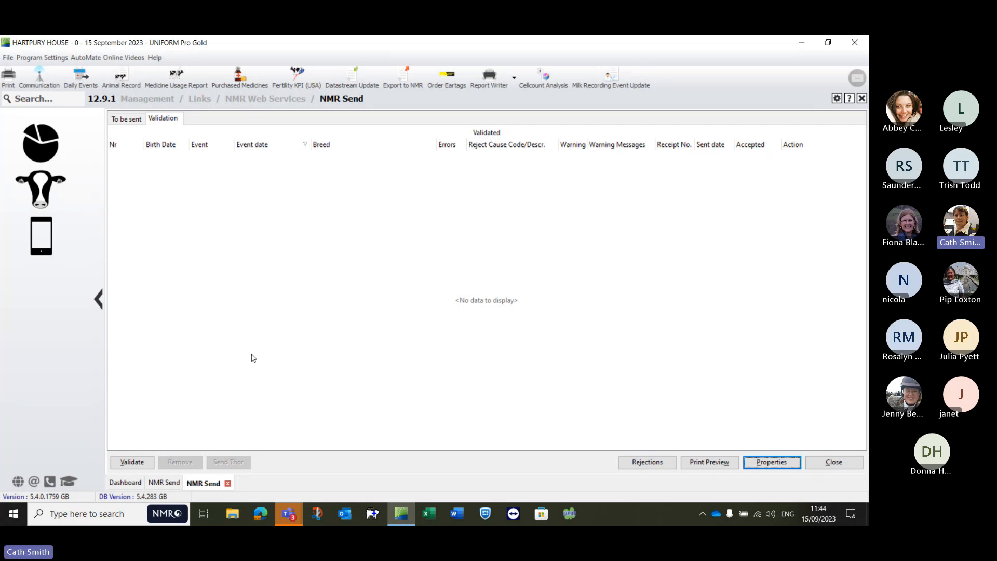
pyautogui.click(228, 484)
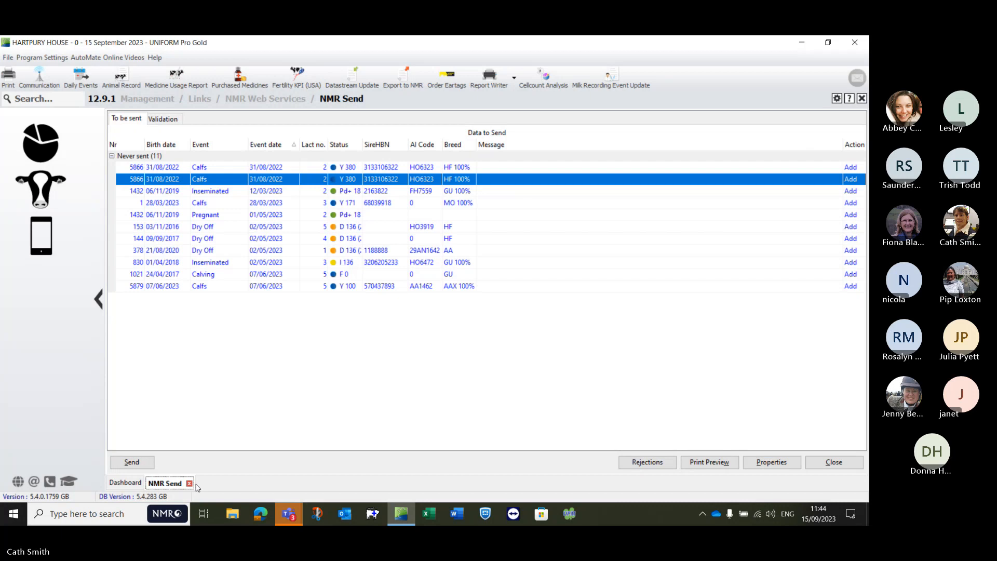
pyautogui.click(189, 484)
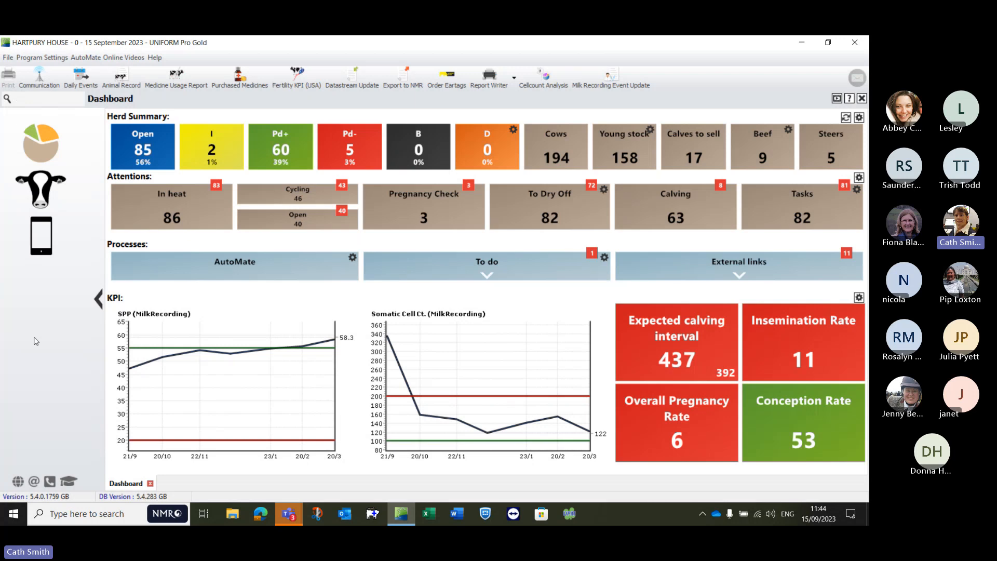
# Step: Switch to the Microsoft Teams window of the milk recording meeting and stop sharing the screen
pyautogui.click(292, 513)
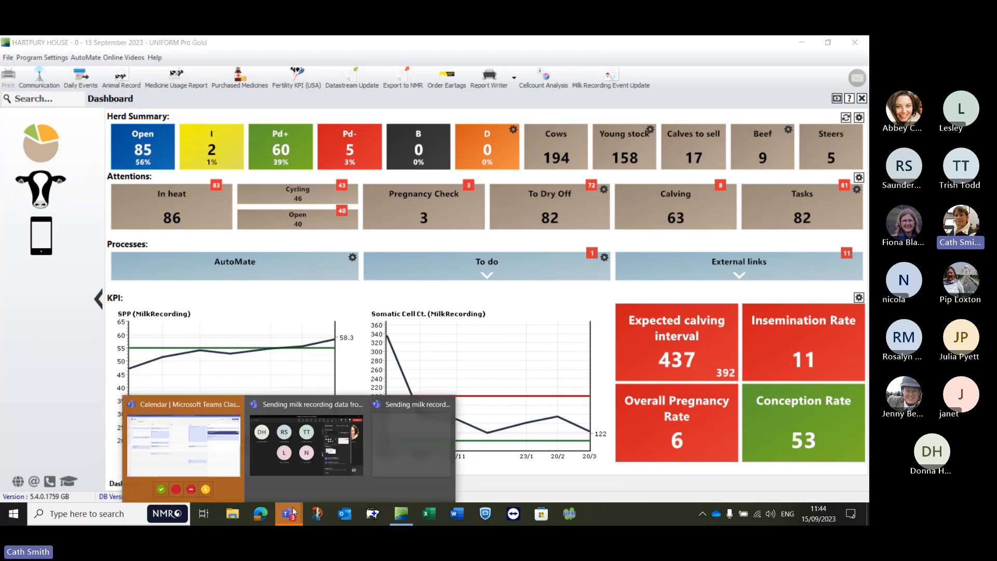
pyautogui.click(317, 407)
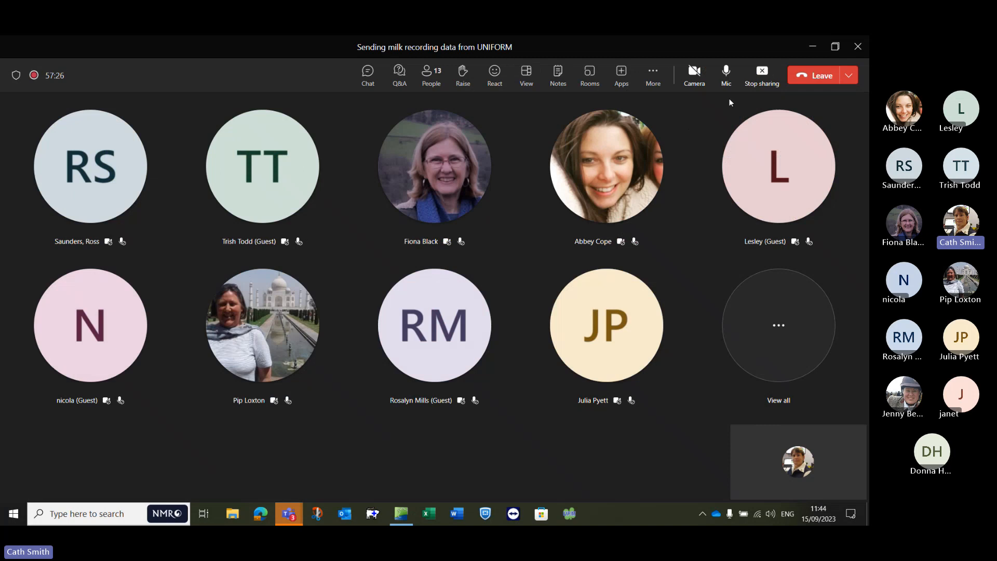
pyautogui.click(757, 82)
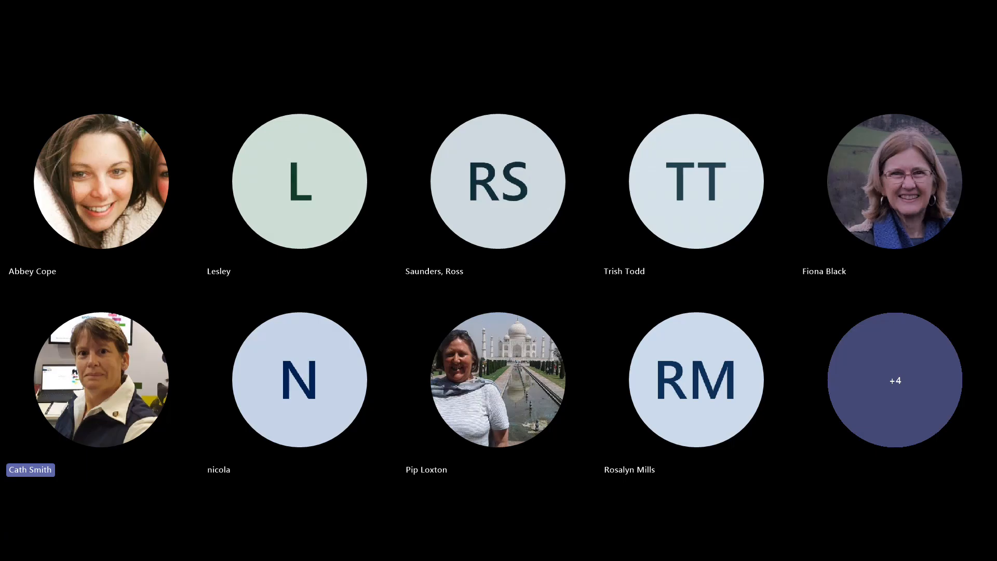
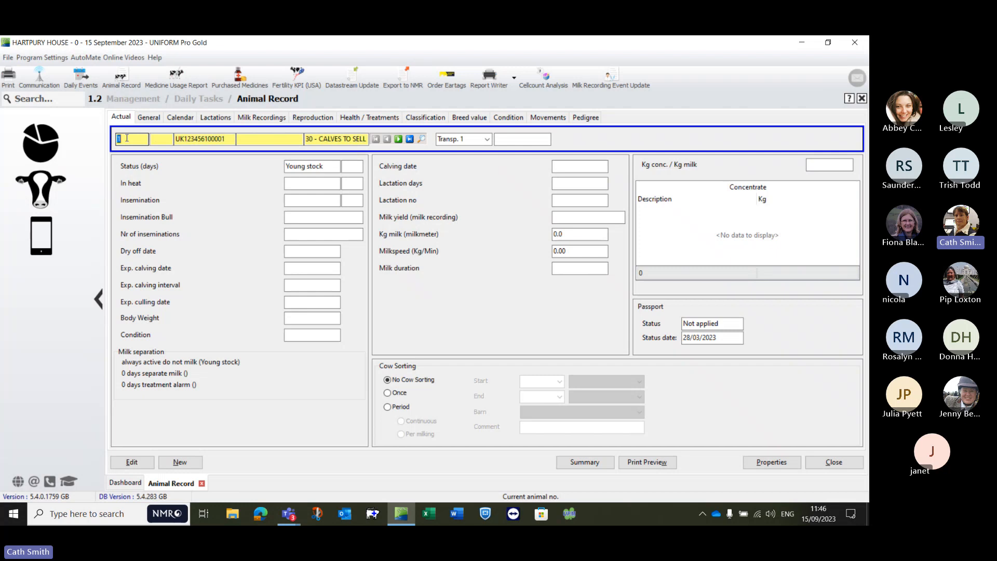
# Step: Look up animal 1 in the Animal Record, view animal 3, and return to animal 1
pyautogui.press('BackSpace')
pyautogui.write('1')
pyautogui.press('Return')
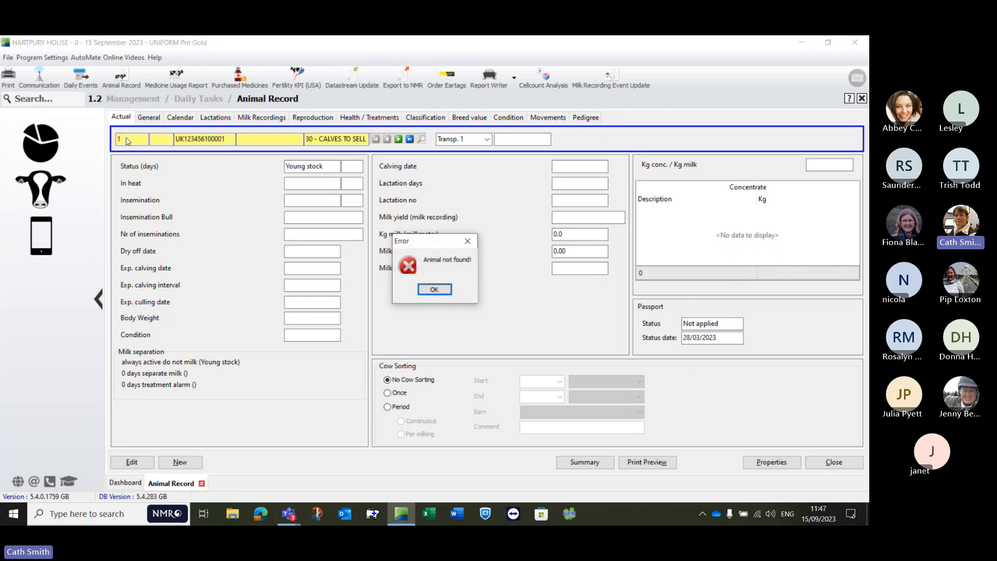
pyautogui.click(436, 289)
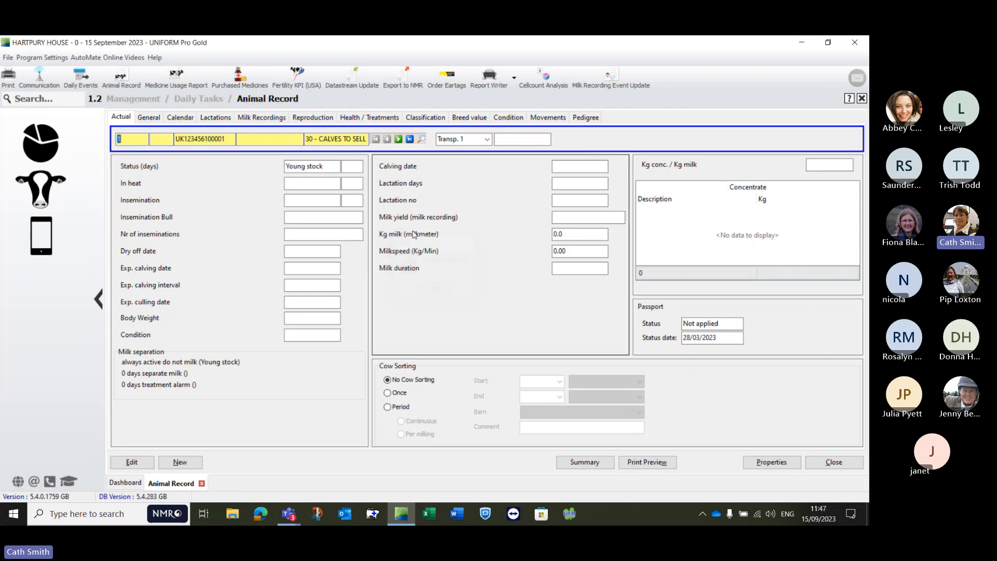
pyautogui.write('3')
pyautogui.press('Return')
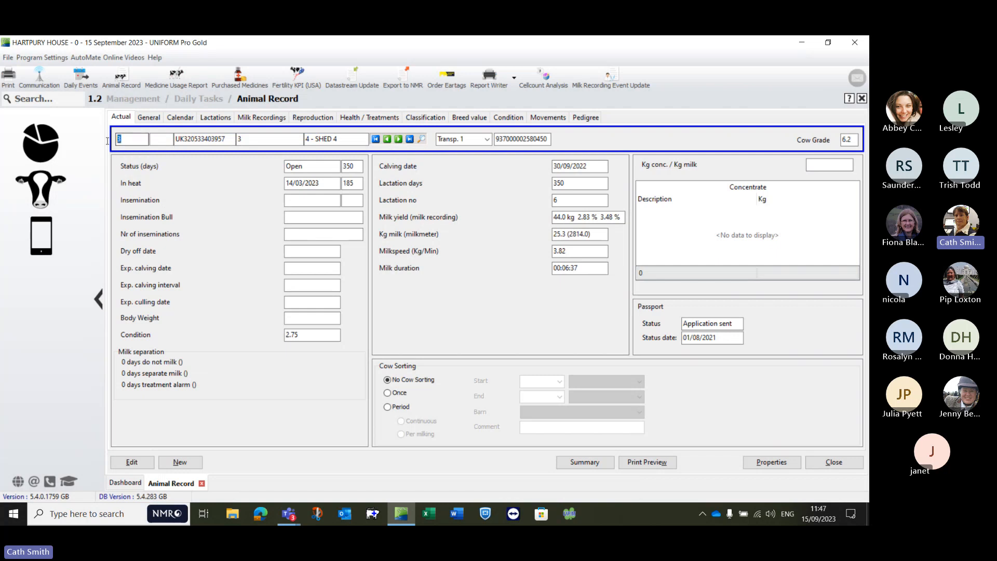
pyautogui.write('1')
pyautogui.press('Return')
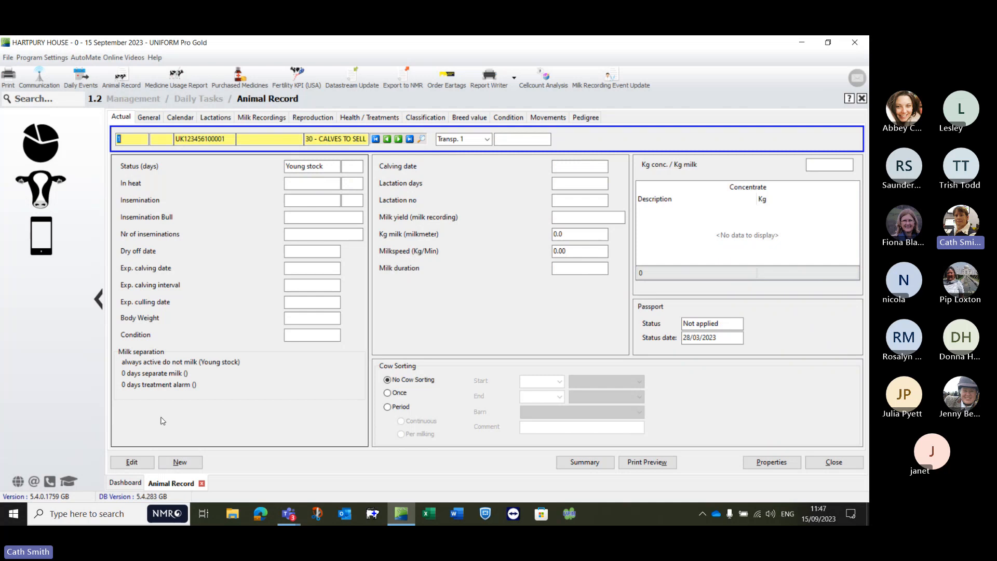
# Step: Open the Mastitis Analysis under Health / Treatments, show its case grid, and open the record of cow 5623 from it
pyautogui.click(37, 187)
pyautogui.click(518, 139)
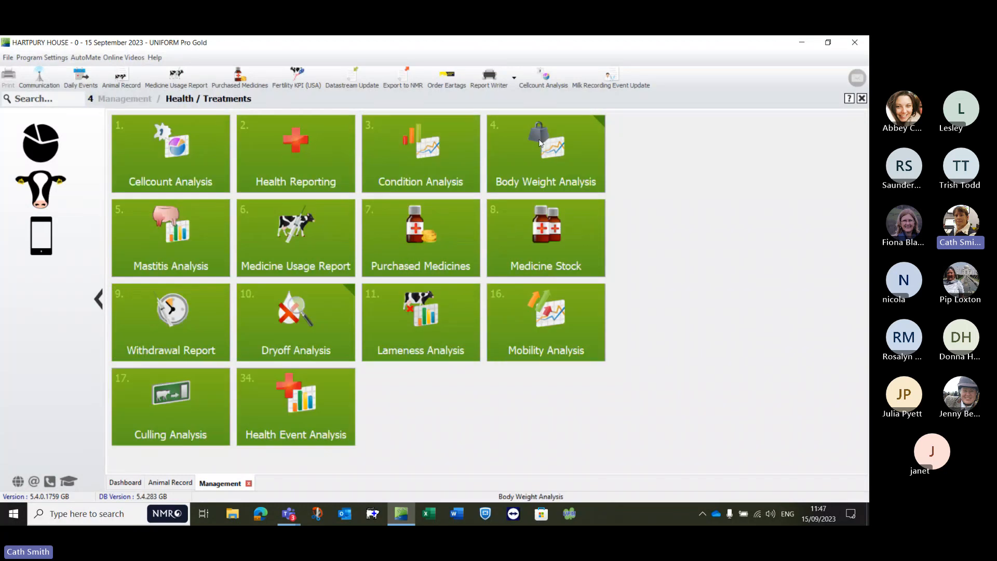
pyautogui.click(165, 227)
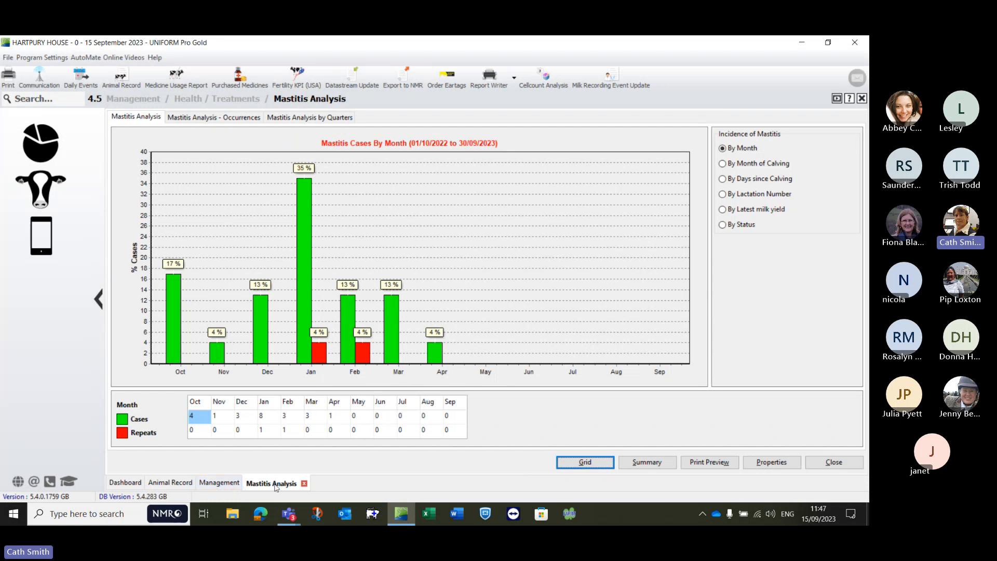
pyautogui.click(585, 462)
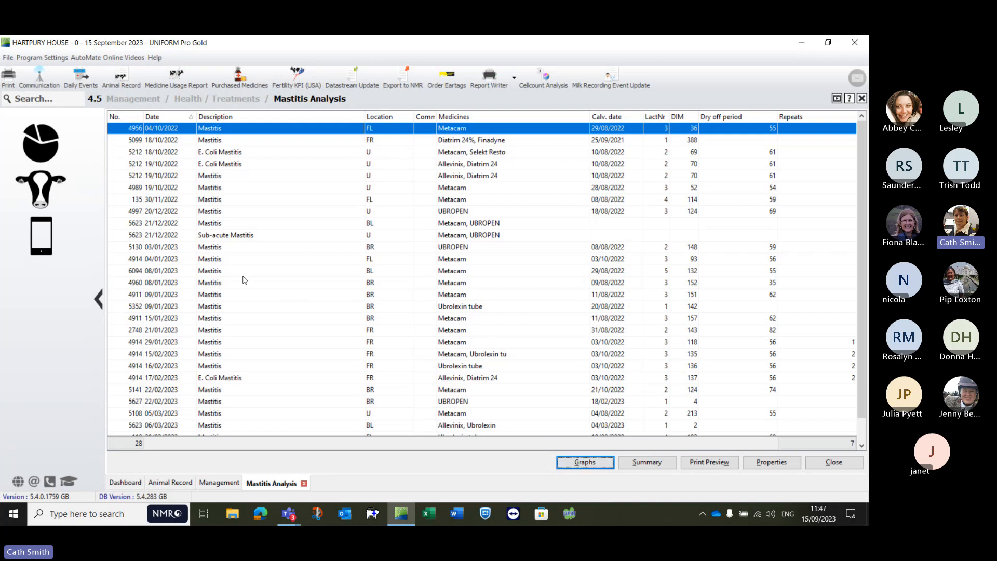
pyautogui.doubleClick(132, 227)
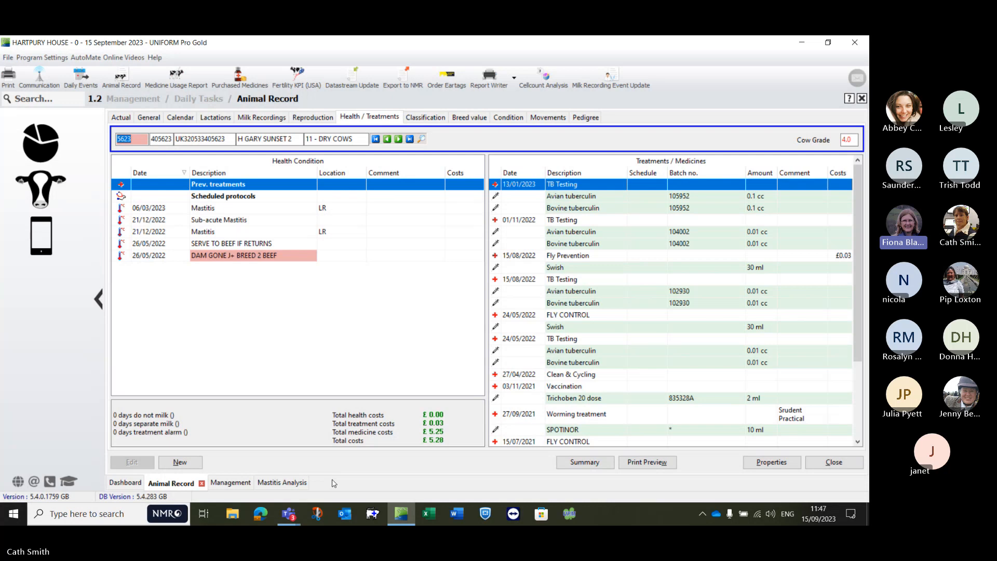
# Step: Return to the Mastitis Analysis and open the record of animal 1 through the global search
pyautogui.click(283, 482)
pyautogui.click(24, 95)
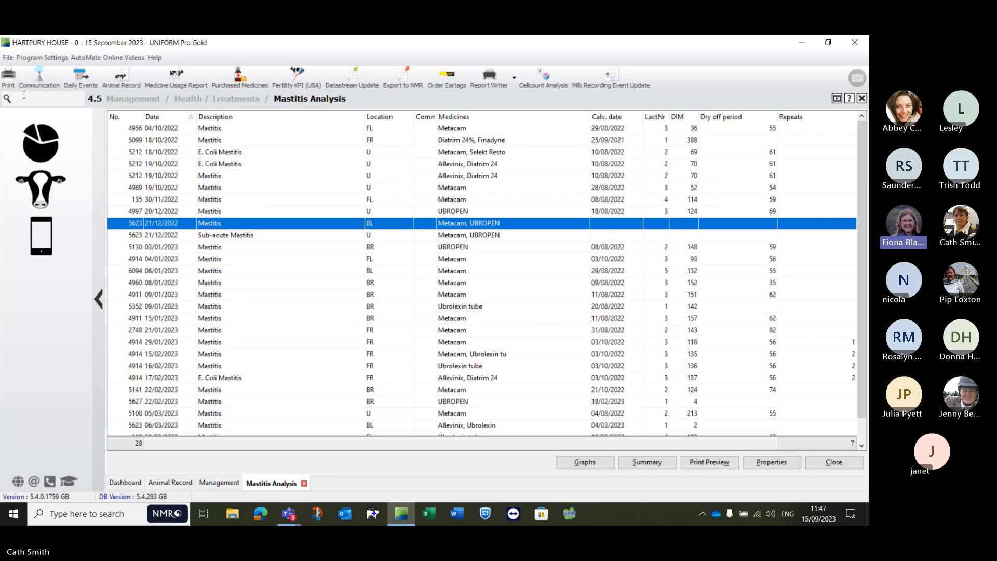
pyautogui.write('1')
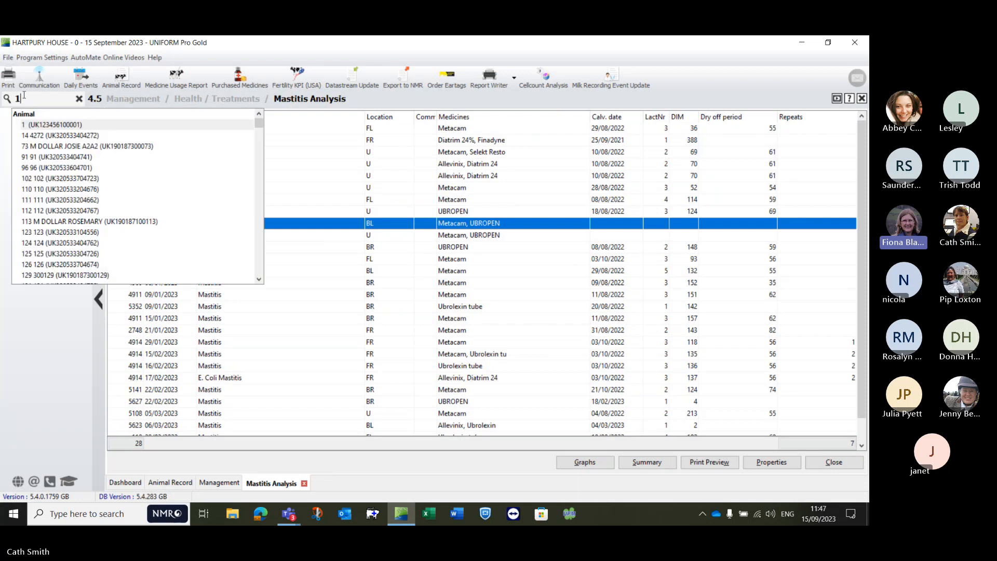
pyautogui.press('Return')
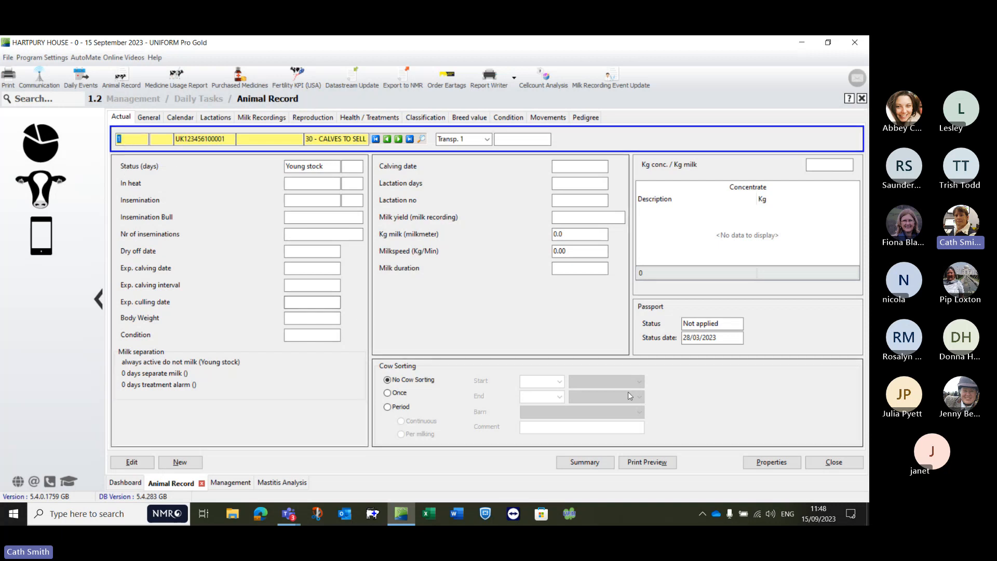
# Step: Close the Animal Record and the Mastitis Analysis to return to the Health / Treatments overview
pyautogui.click(824, 465)
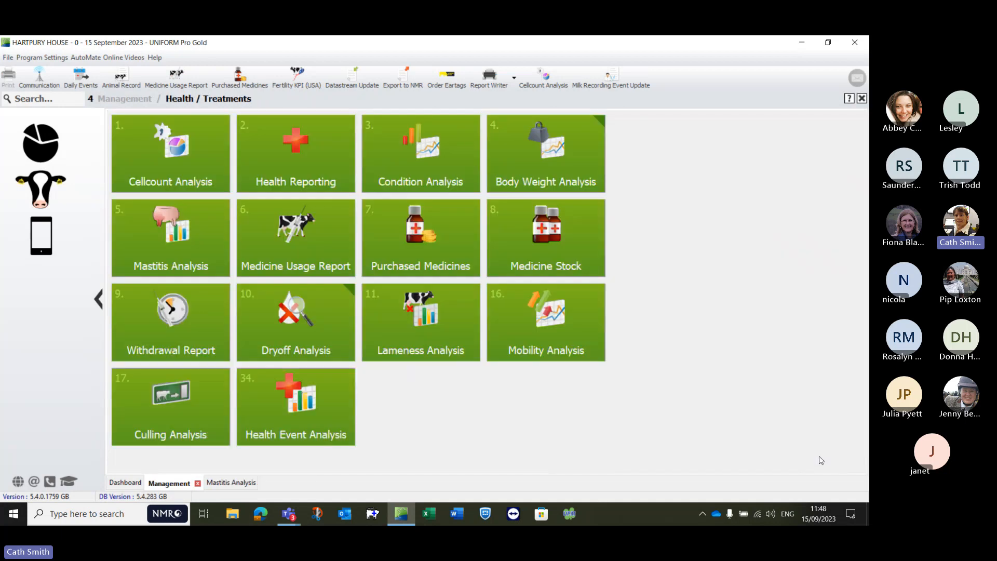
pyautogui.click(224, 483)
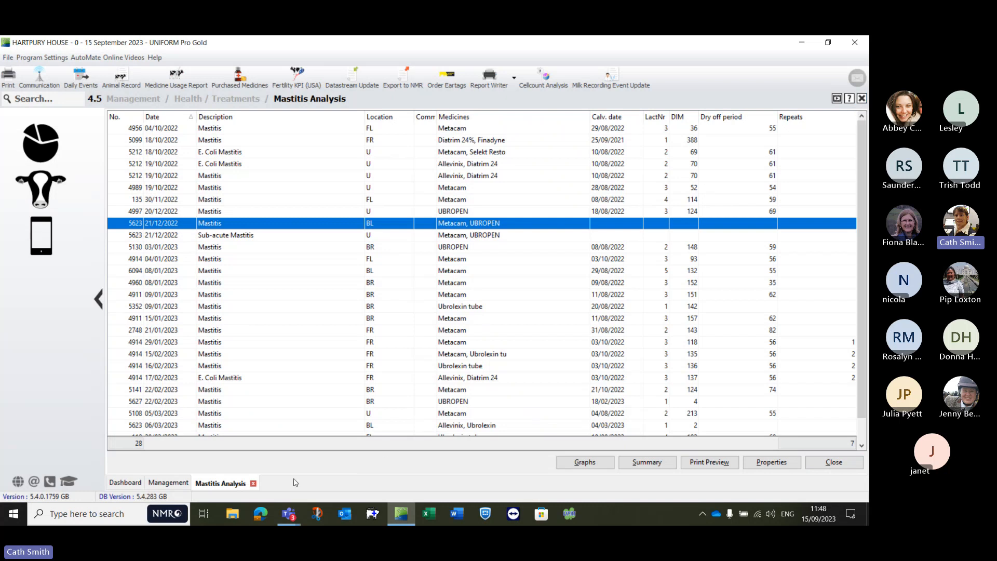
pyautogui.click(254, 484)
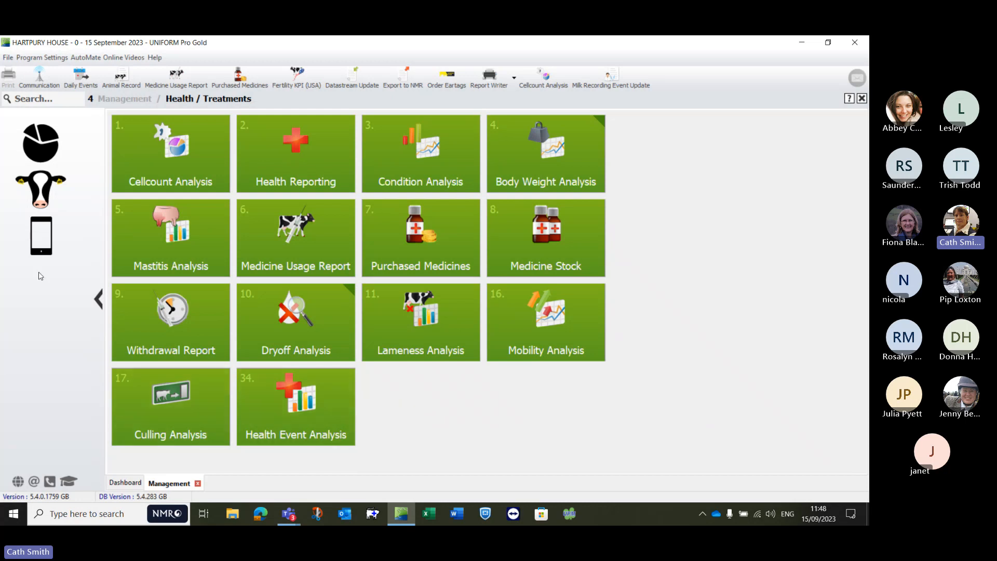
# Step: Open the Milk Recording Event Update report from Daily Tasks and show its print preview
pyautogui.click(40, 192)
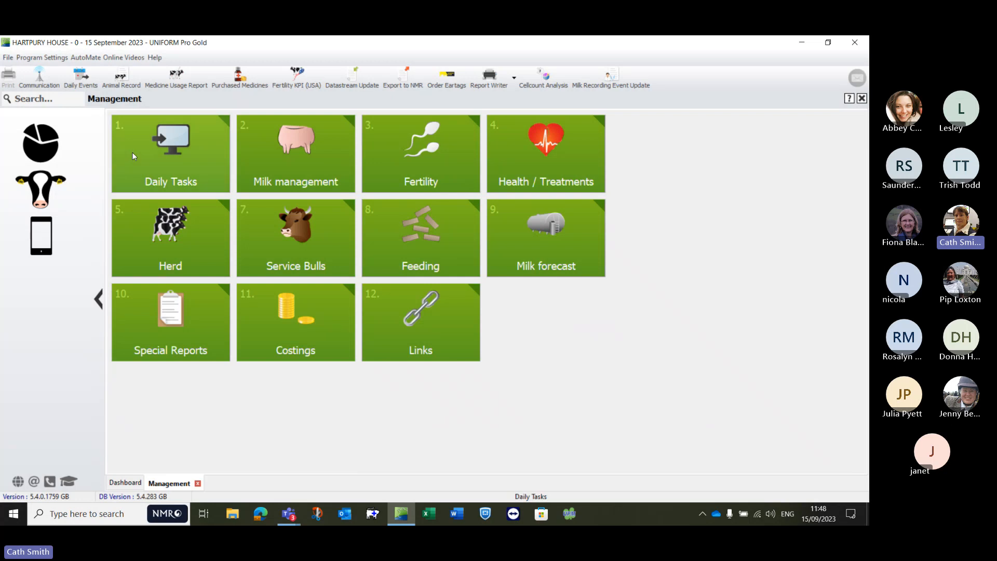
pyautogui.click(171, 152)
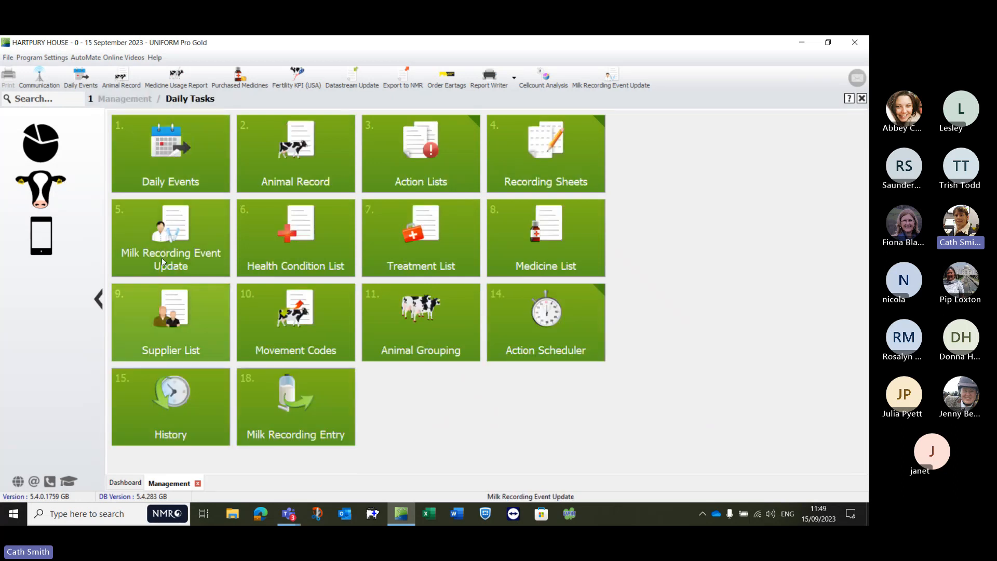
pyautogui.click(167, 243)
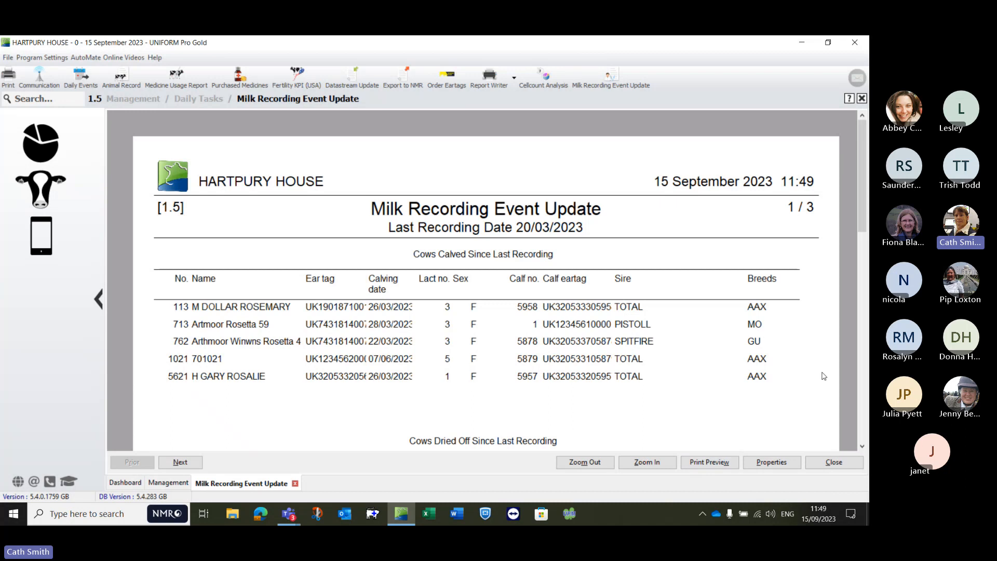
pyautogui.click(710, 462)
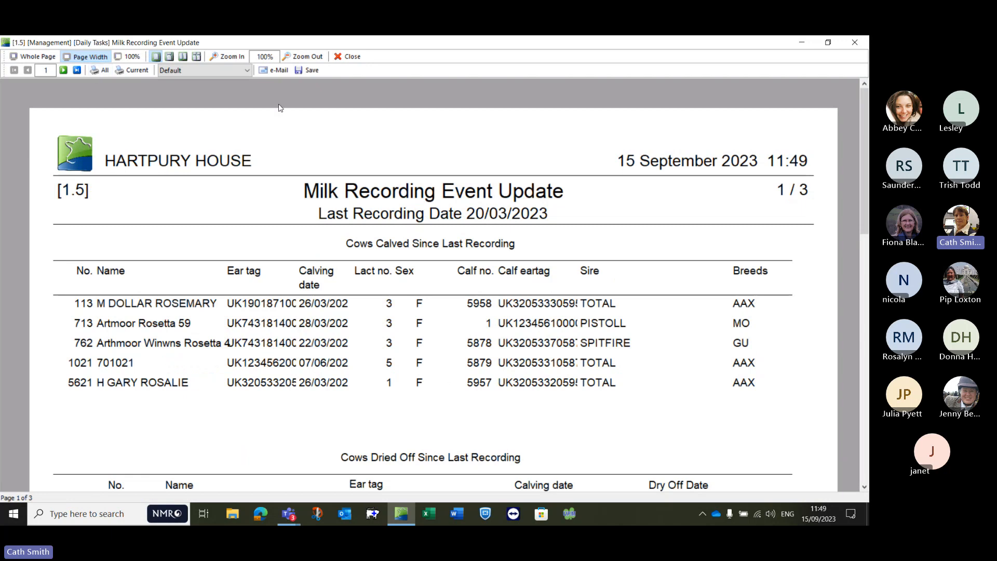
# Step: View the option to save the report as a PDF file, cancel it, and close the preview and the Milk Recording Event Update
pyautogui.click(306, 70)
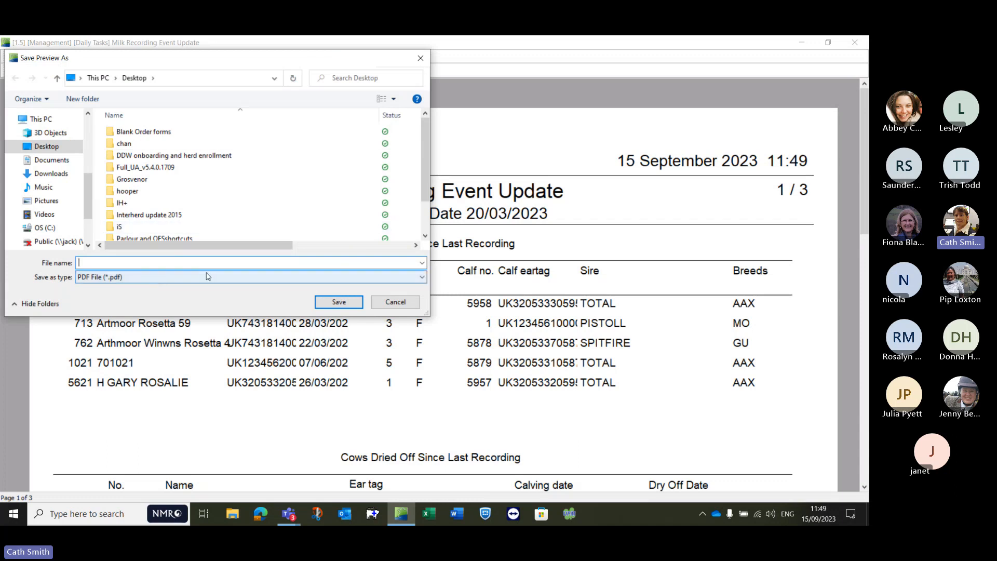
pyautogui.click(395, 303)
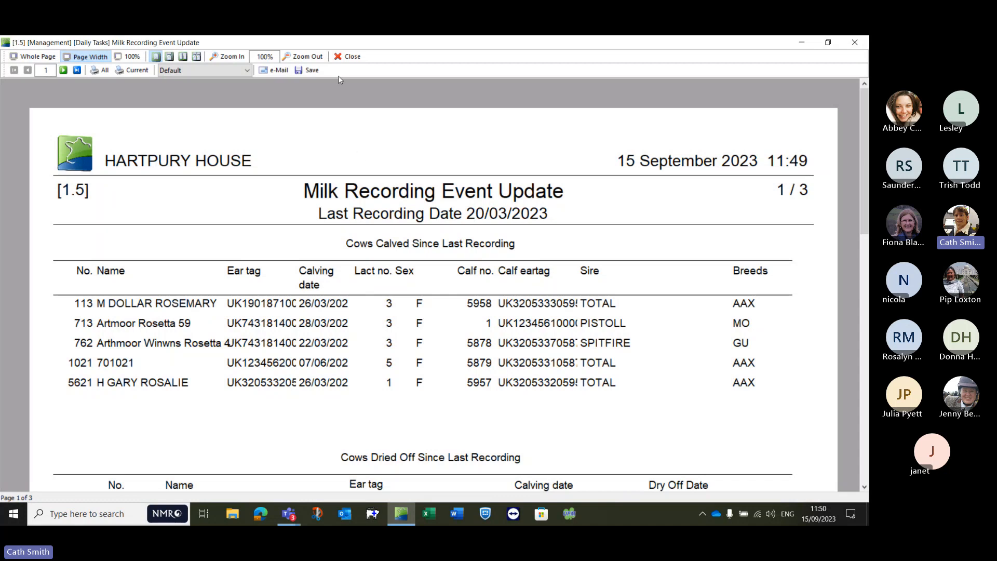
pyautogui.click(346, 58)
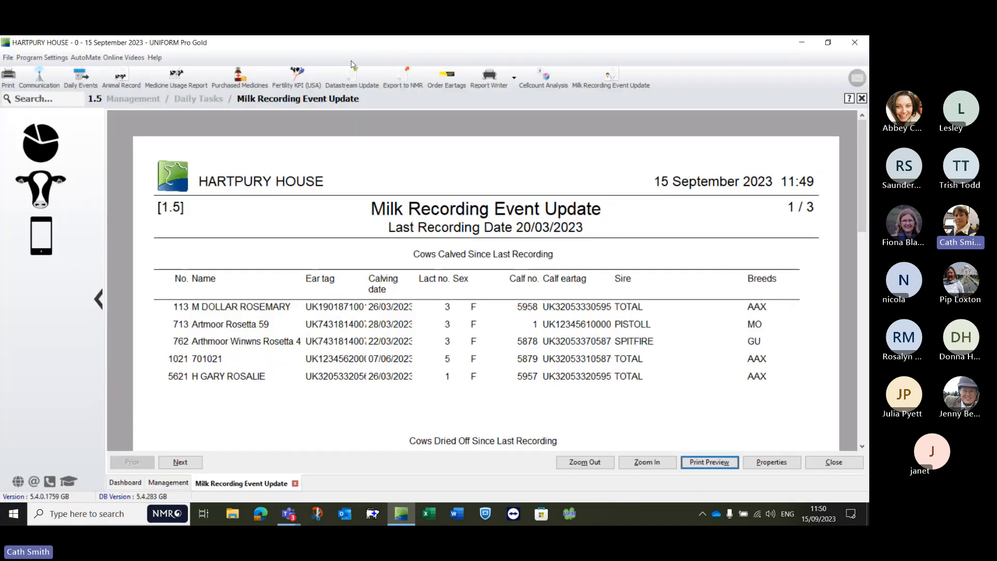
pyautogui.click(295, 483)
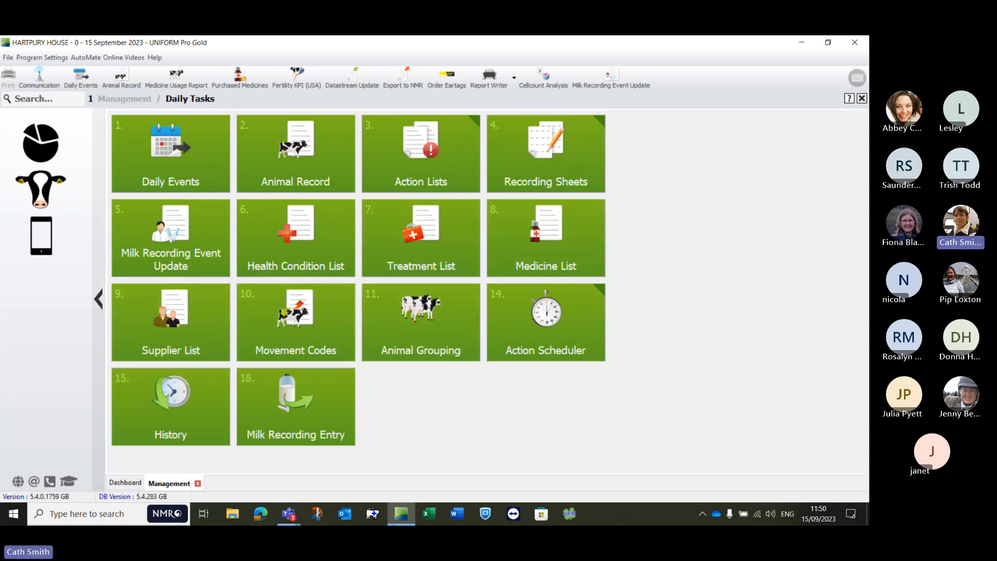
# Step: Switch to the Microsoft Teams meeting window, review the full participant list, and close it
pyautogui.click(289, 514)
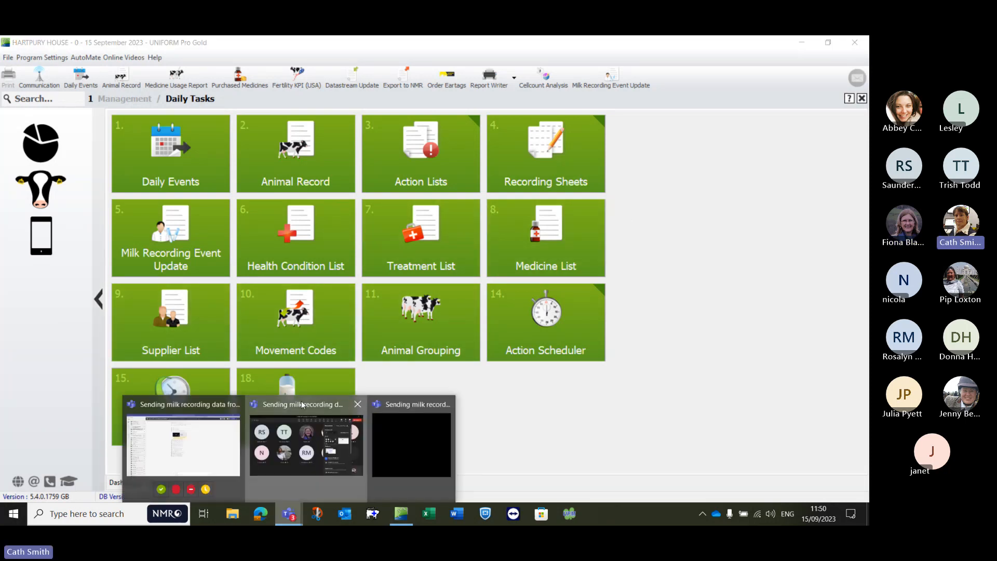
pyautogui.click(310, 437)
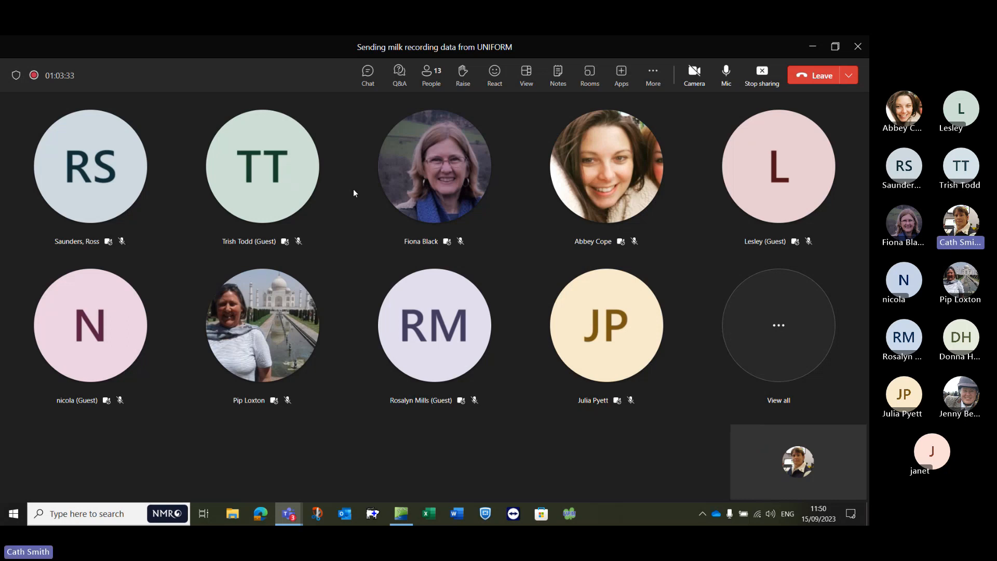
pyautogui.click(778, 342)
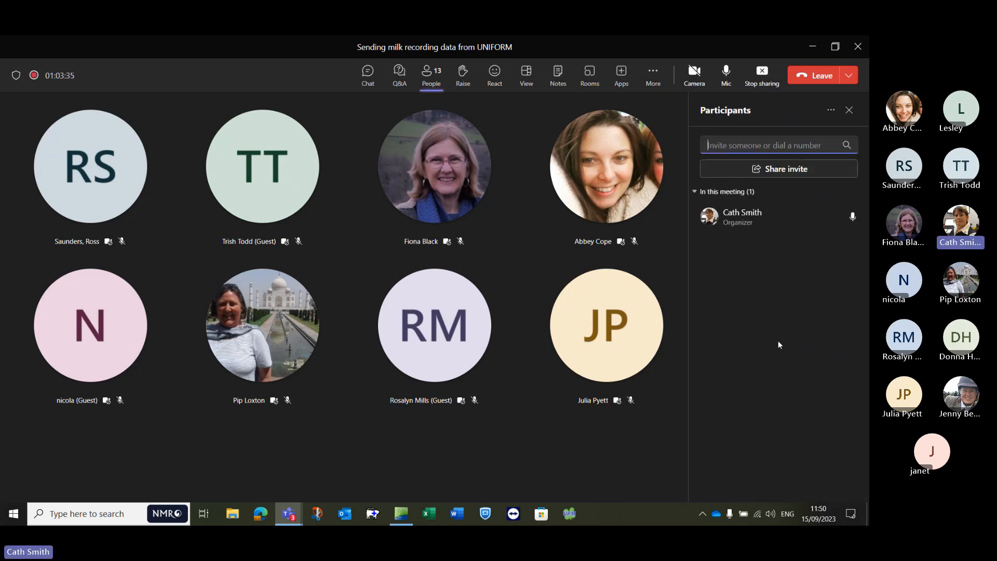
pyautogui.scroll(-2, 787, 397)
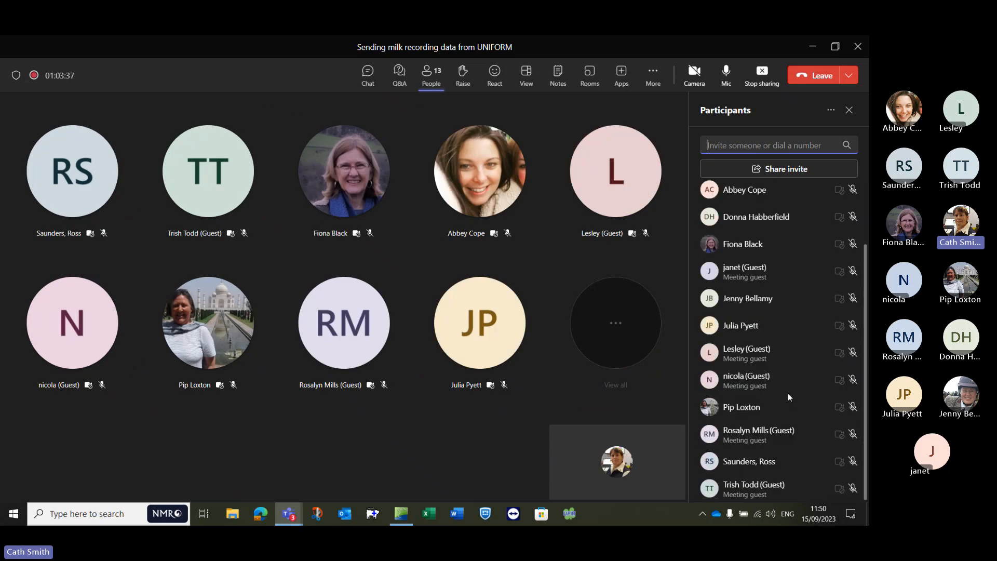
pyautogui.moveTo(785, 389)
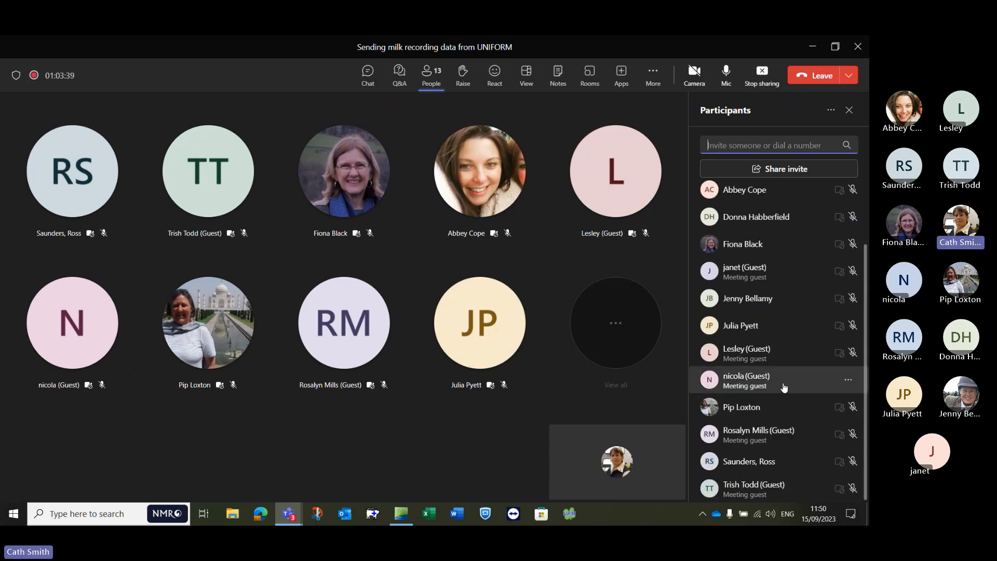
pyautogui.scroll(2, 784, 387)
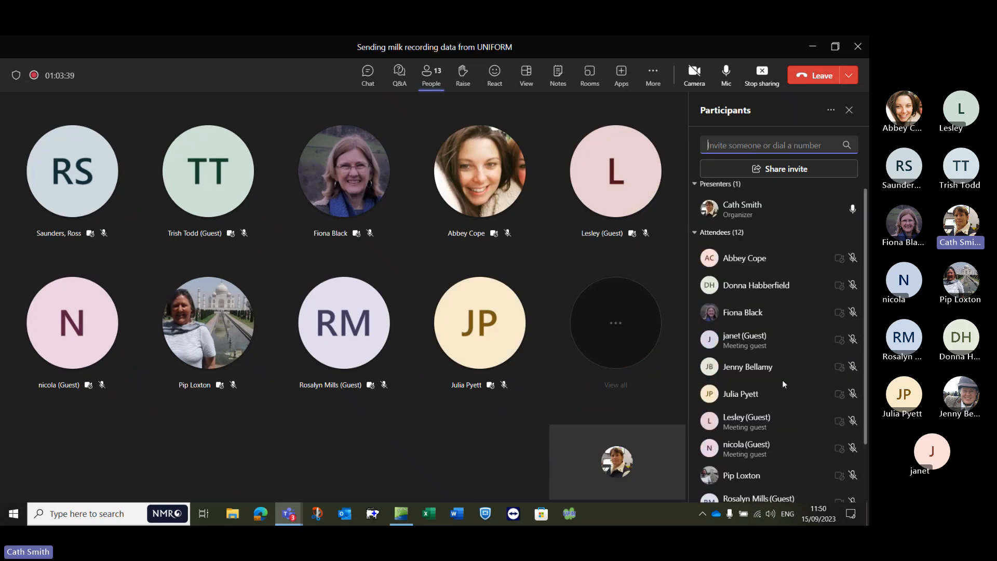
pyautogui.click(849, 110)
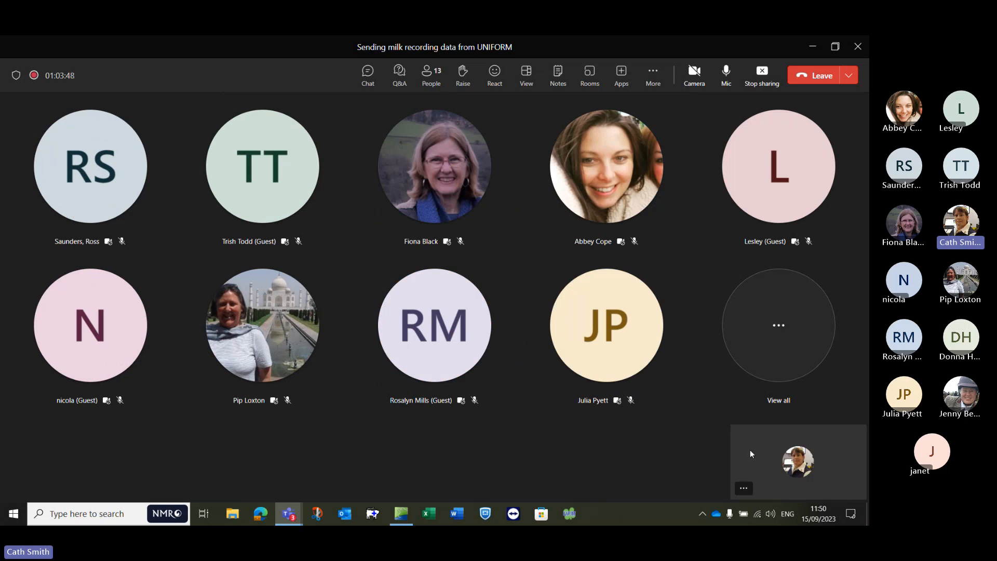
# Step: Leave the milk recording meeting in Microsoft Teams
pyautogui.click(744, 487)
pyautogui.click(707, 472)
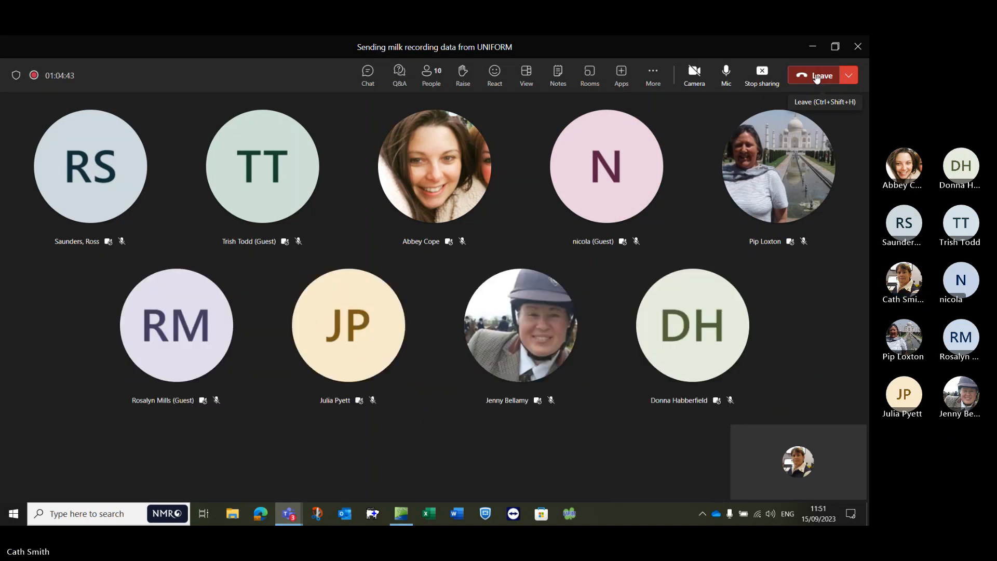
pyautogui.click(817, 77)
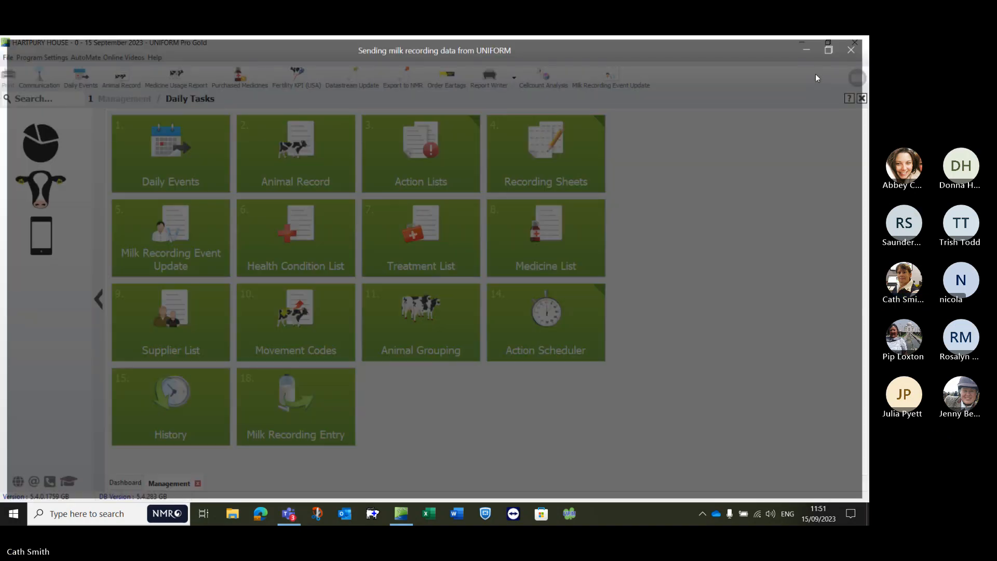